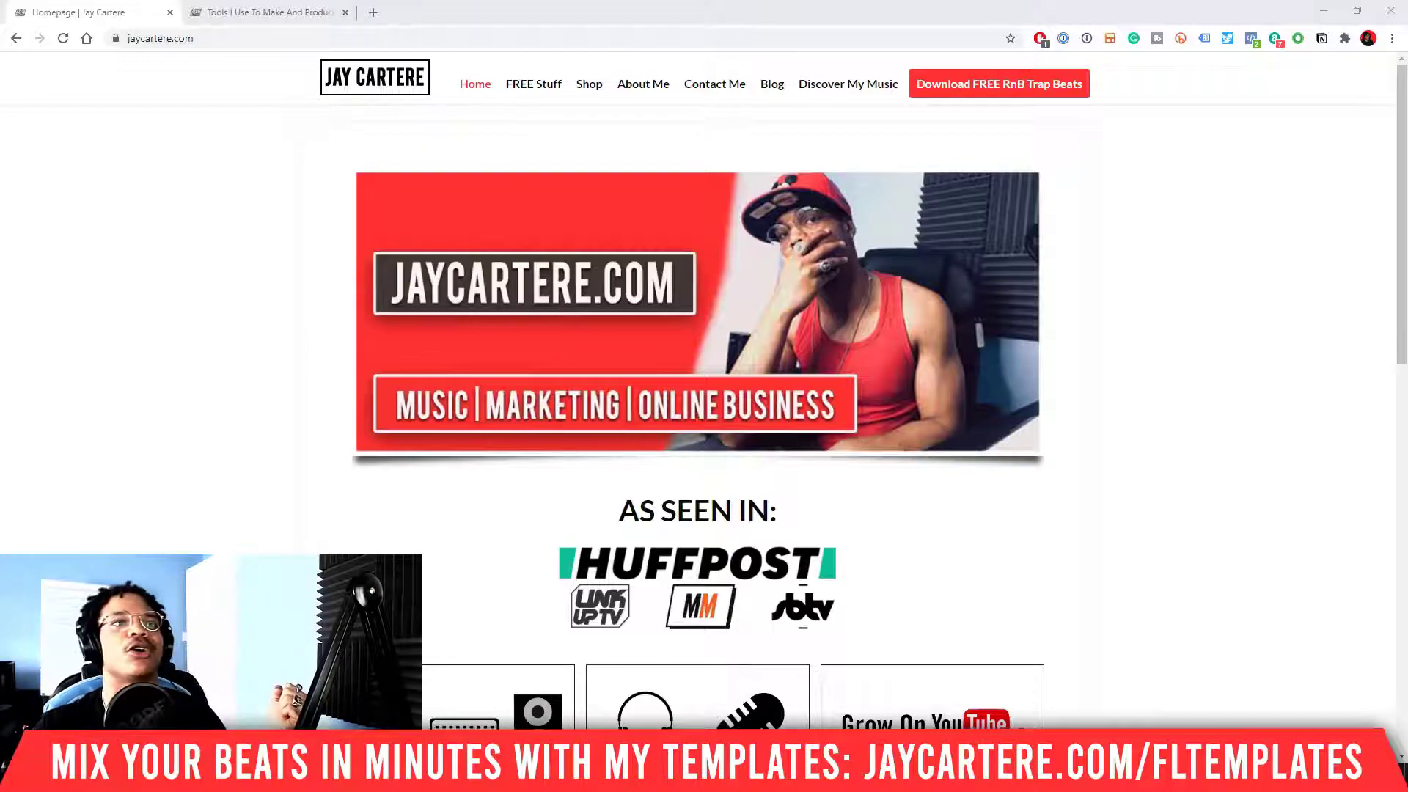
- Switch from the browser to FL Studio and close the Stutter Edit 2 and Fruity Parametric EQ 2 plugin windows
left_click(1312, 3)
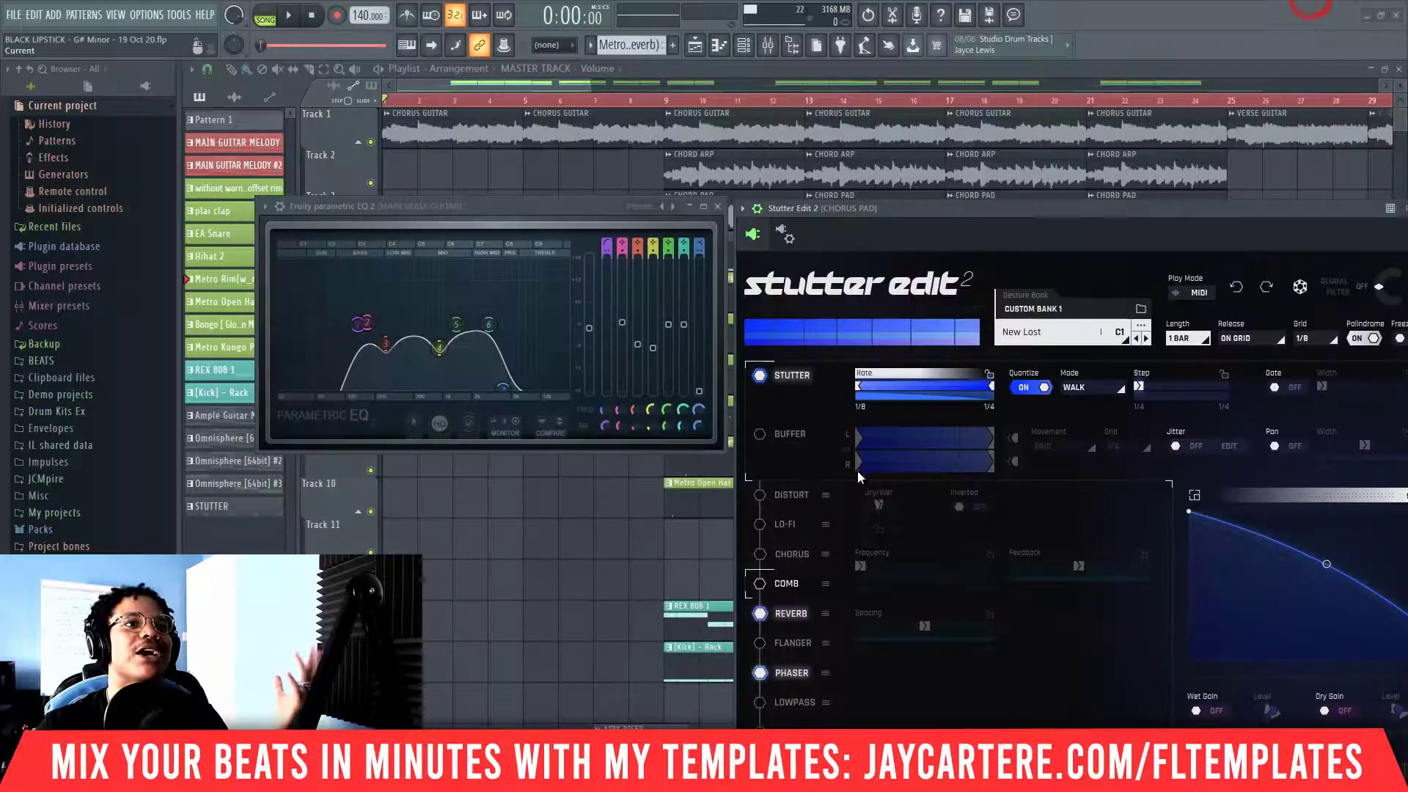
left_click_drag(1000, 207, 530, 208)
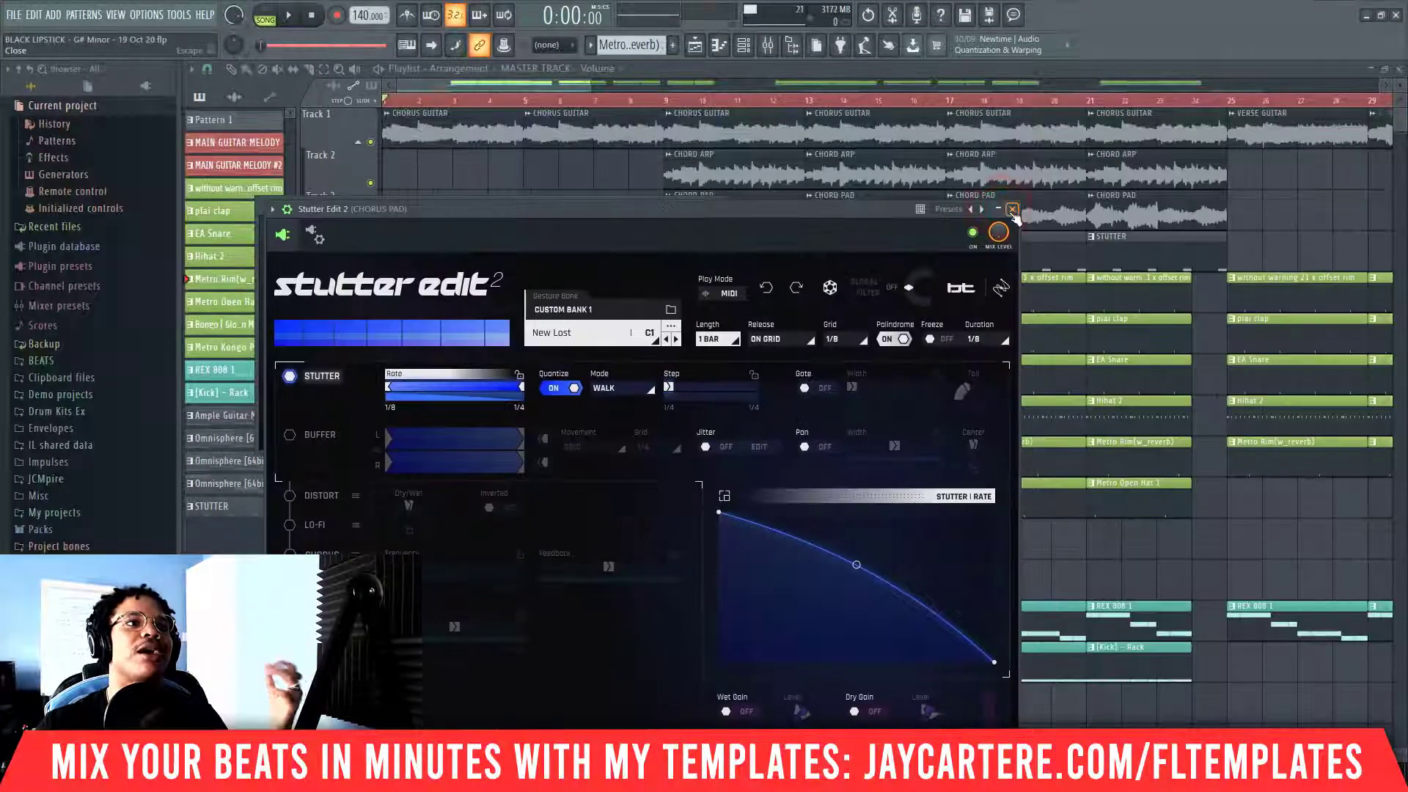
left_click(1012, 210)
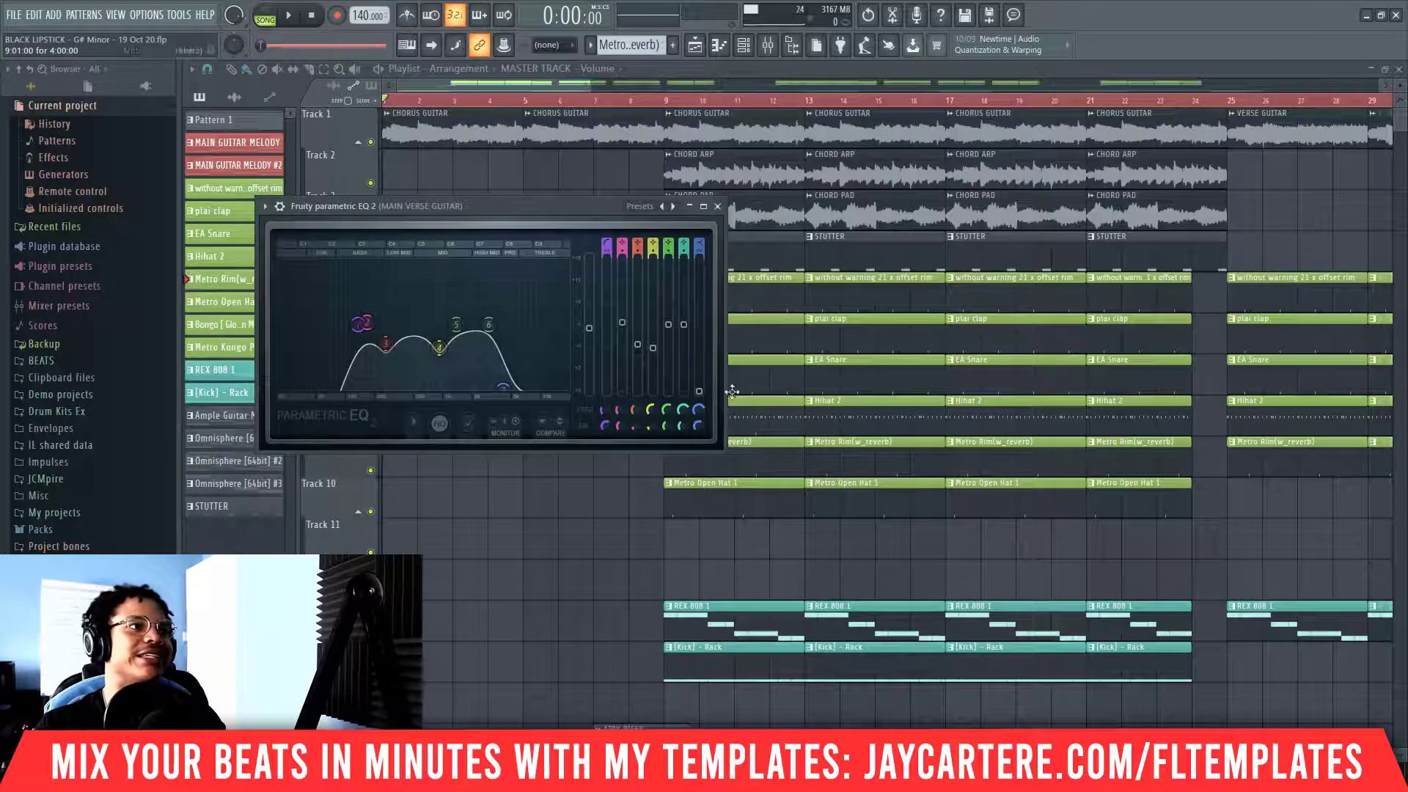
left_click(717, 206)
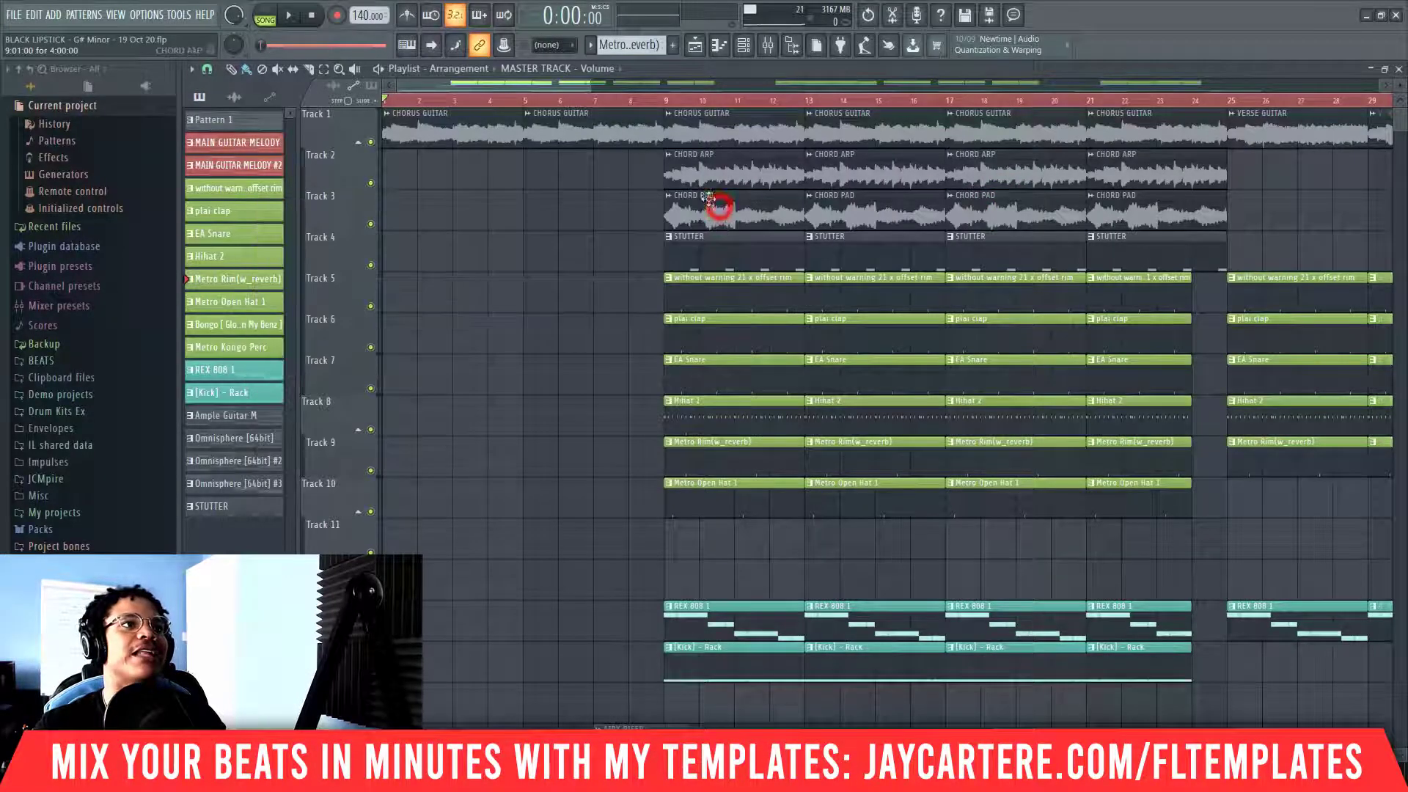
- Select the playlist timeline from bar 1 to bar 13 and play back that section of the beat
left_click(591, 85)
left_click(589, 85)
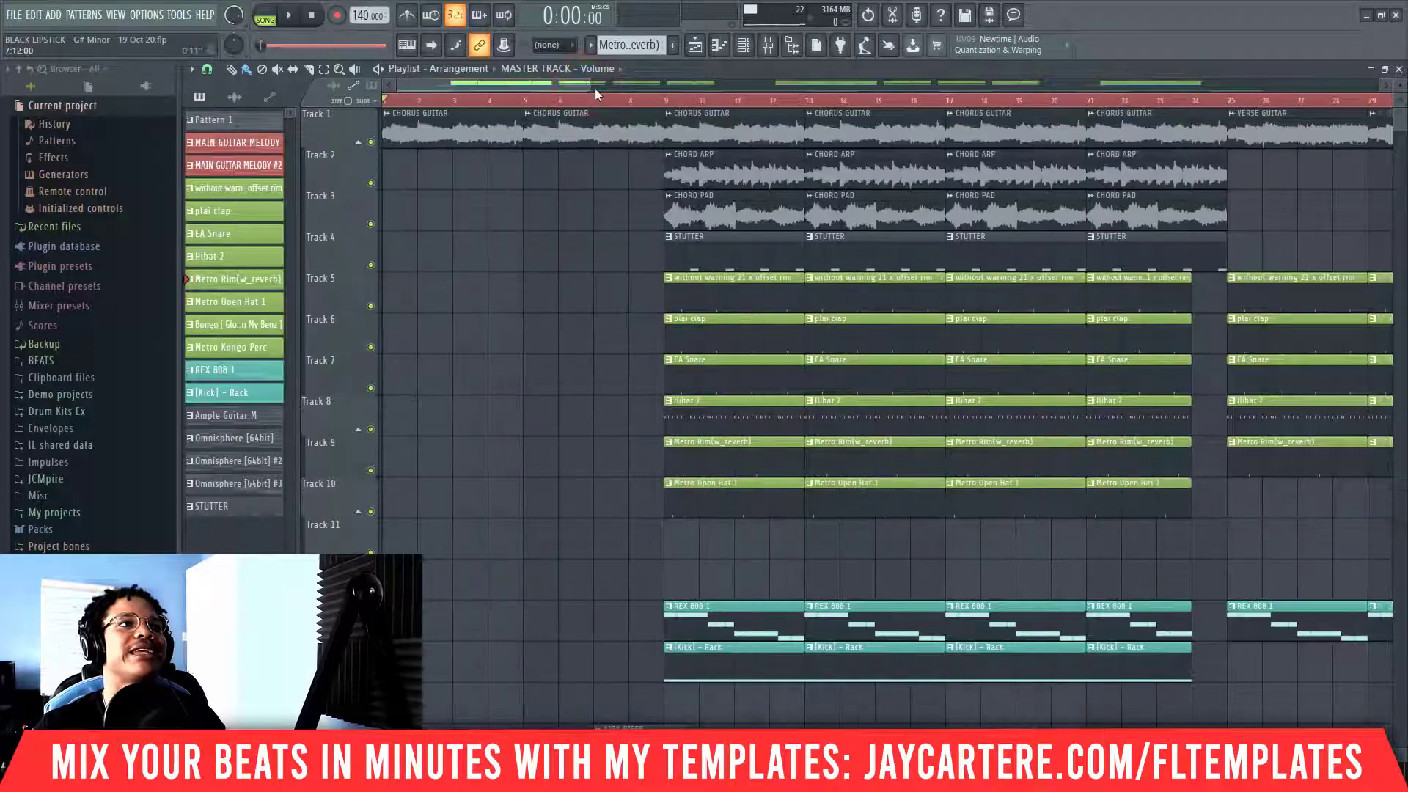
left_click_drag(592, 85, 761, 89)
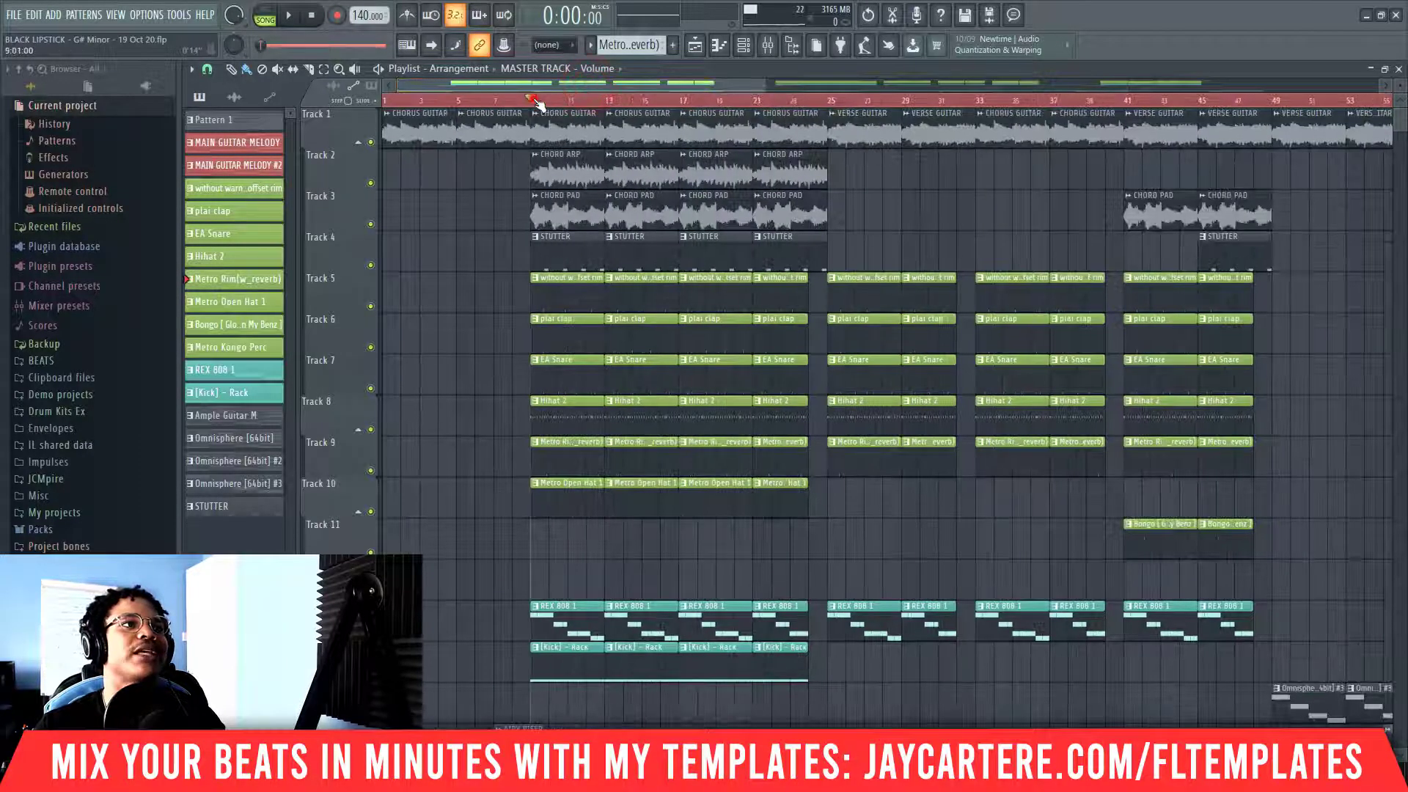
left_click(536, 101)
right_click(535, 99)
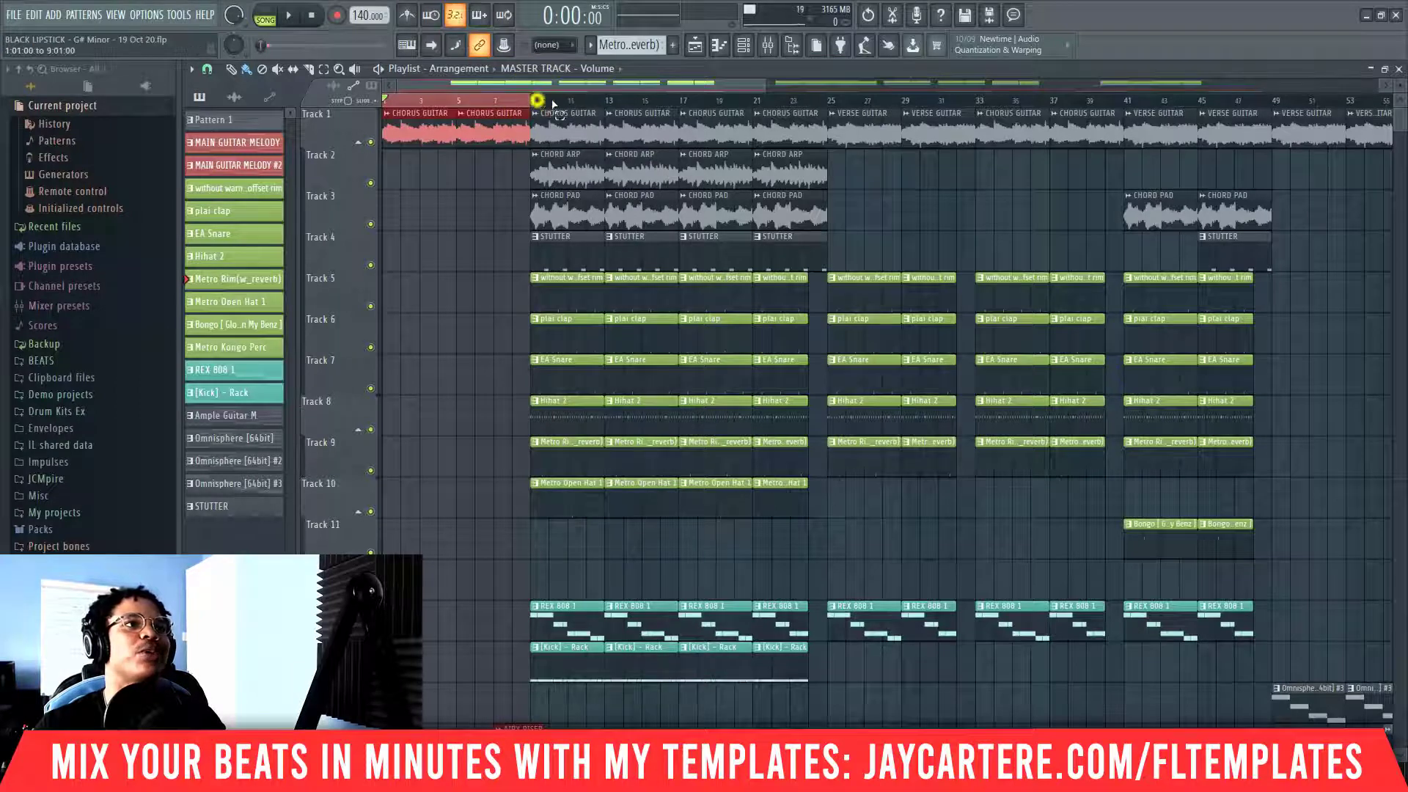
left_click_drag(537, 99, 598, 102)
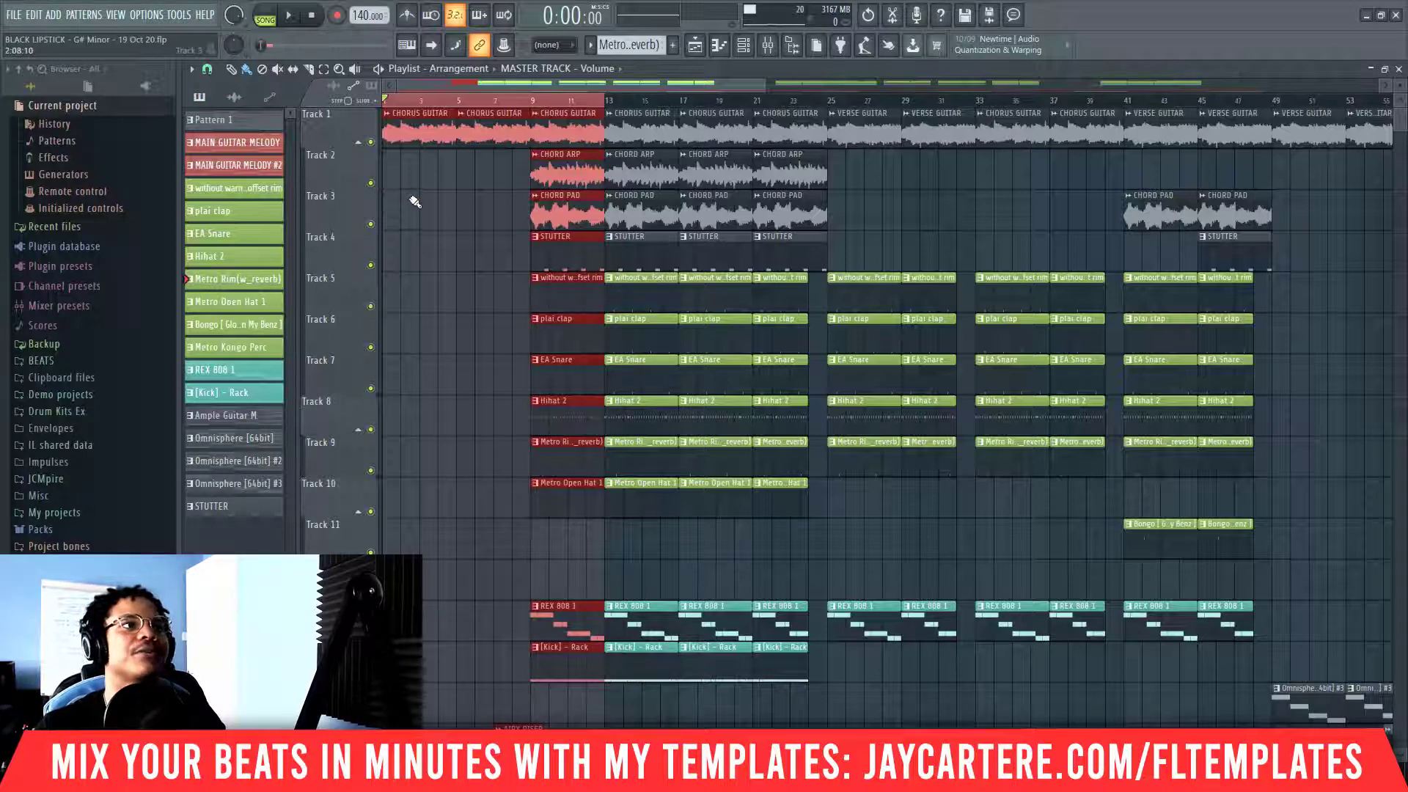
key("space")
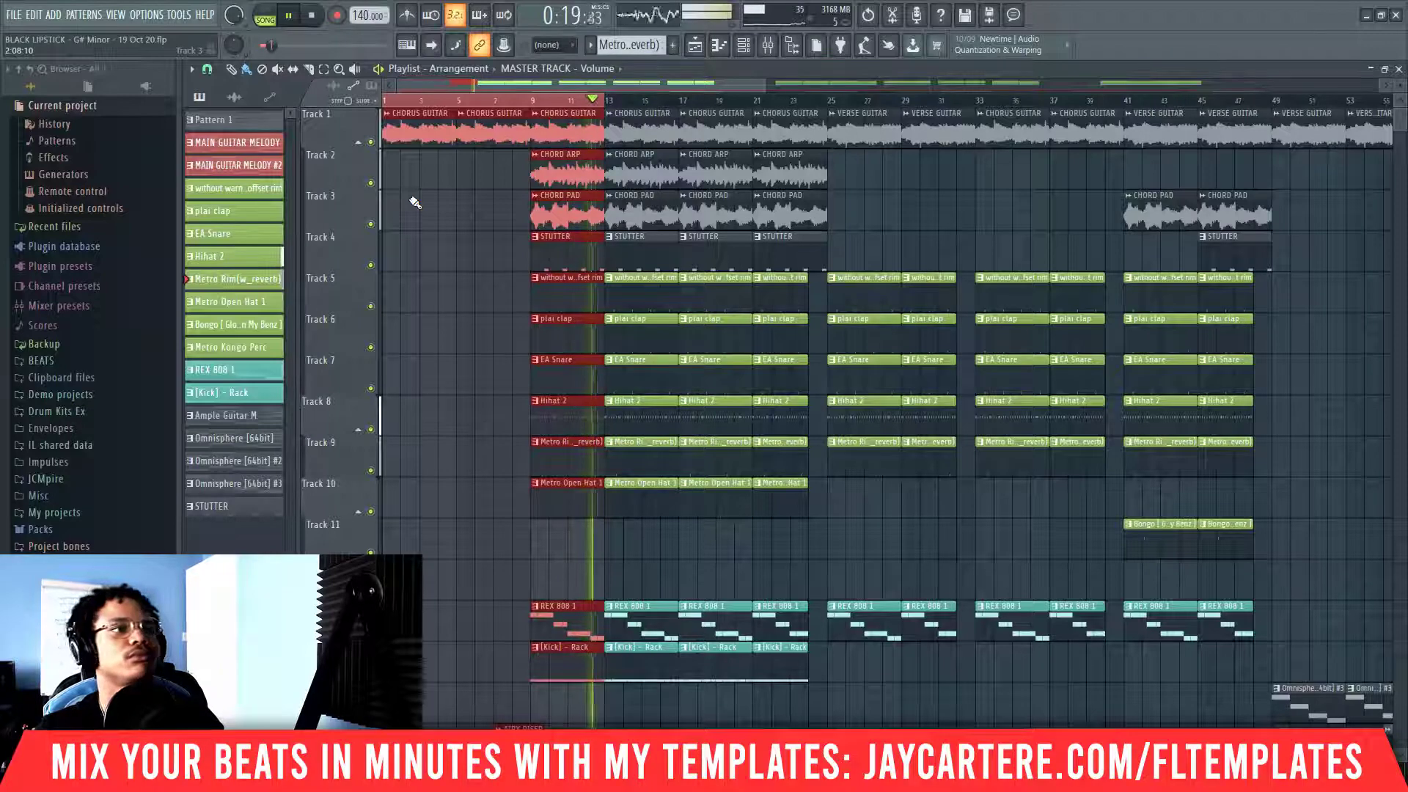
key("space")
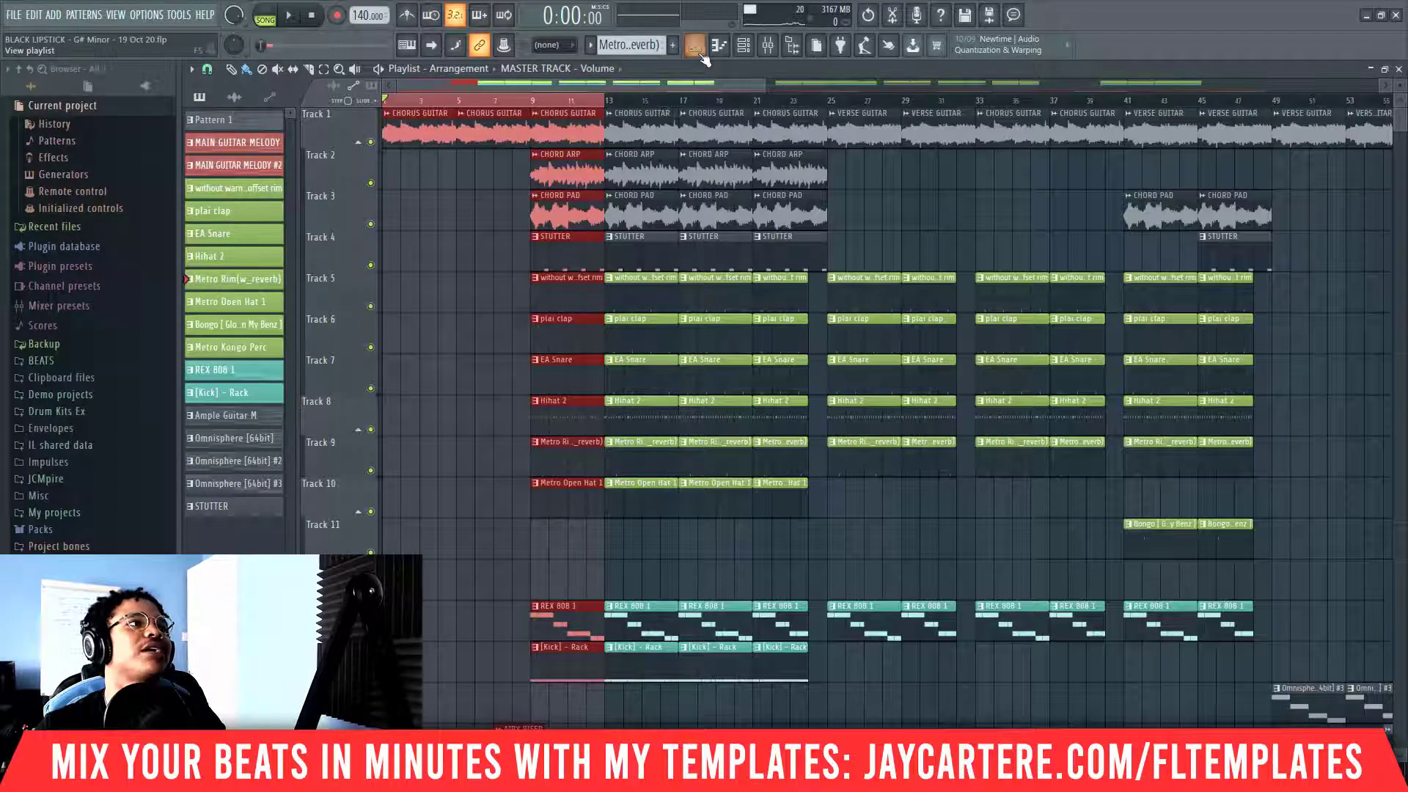
- Show the channel rack, select the Ample Guitar M pattern and unmute the Ample Guitar M channel
key("F6")
left_click_drag(579, 241, 834, 241)
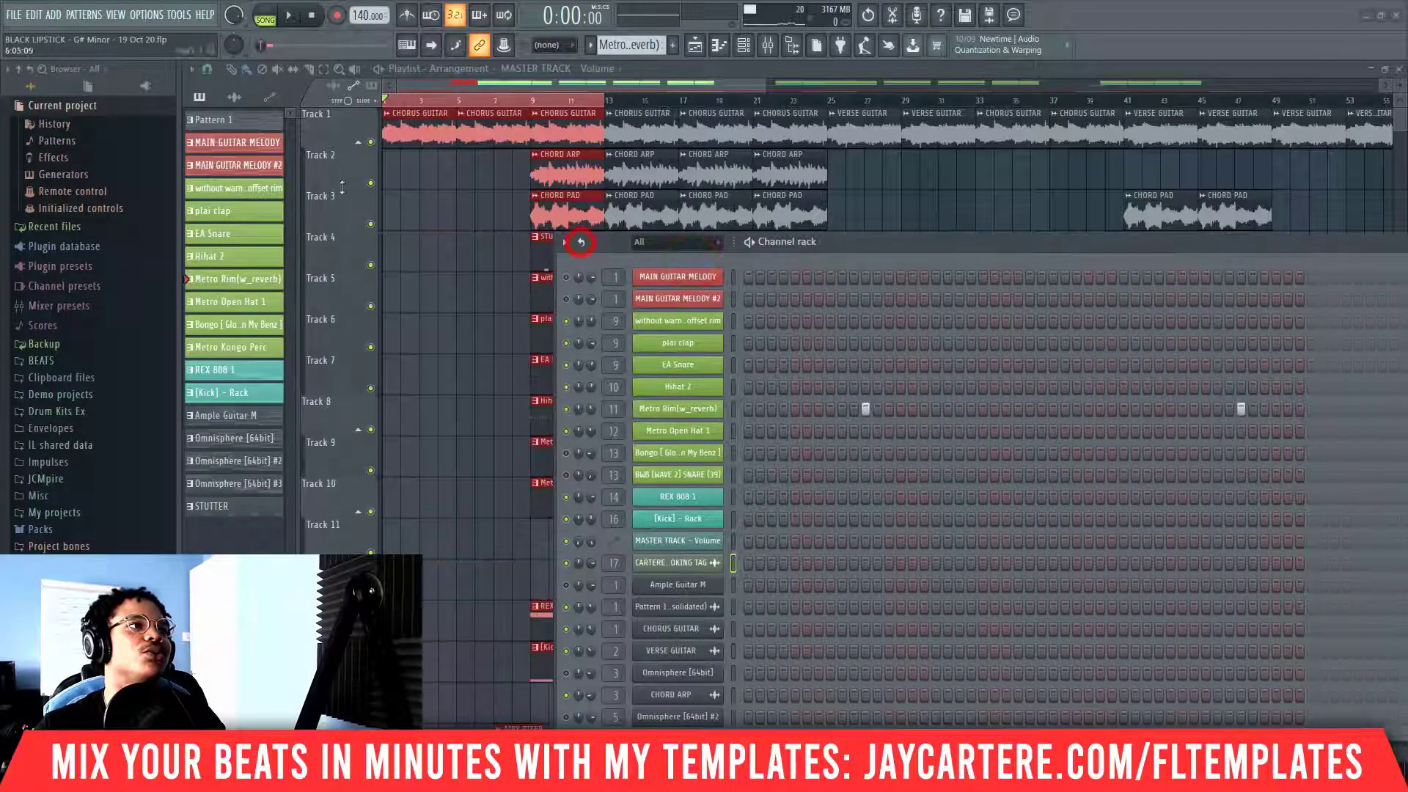
left_click(258, 149)
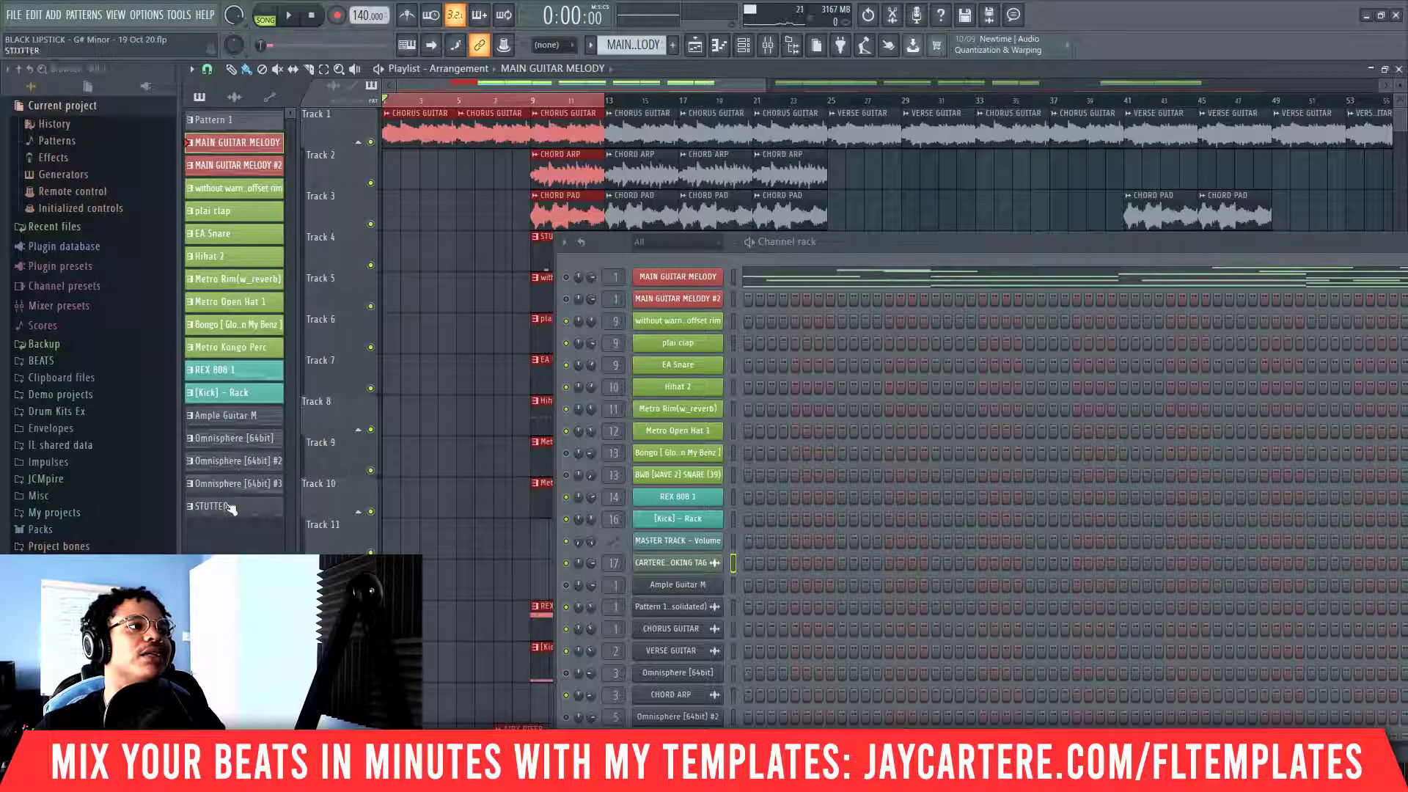
left_click(227, 415)
left_click_drag(860, 244, 653, 161)
left_click(367, 501)
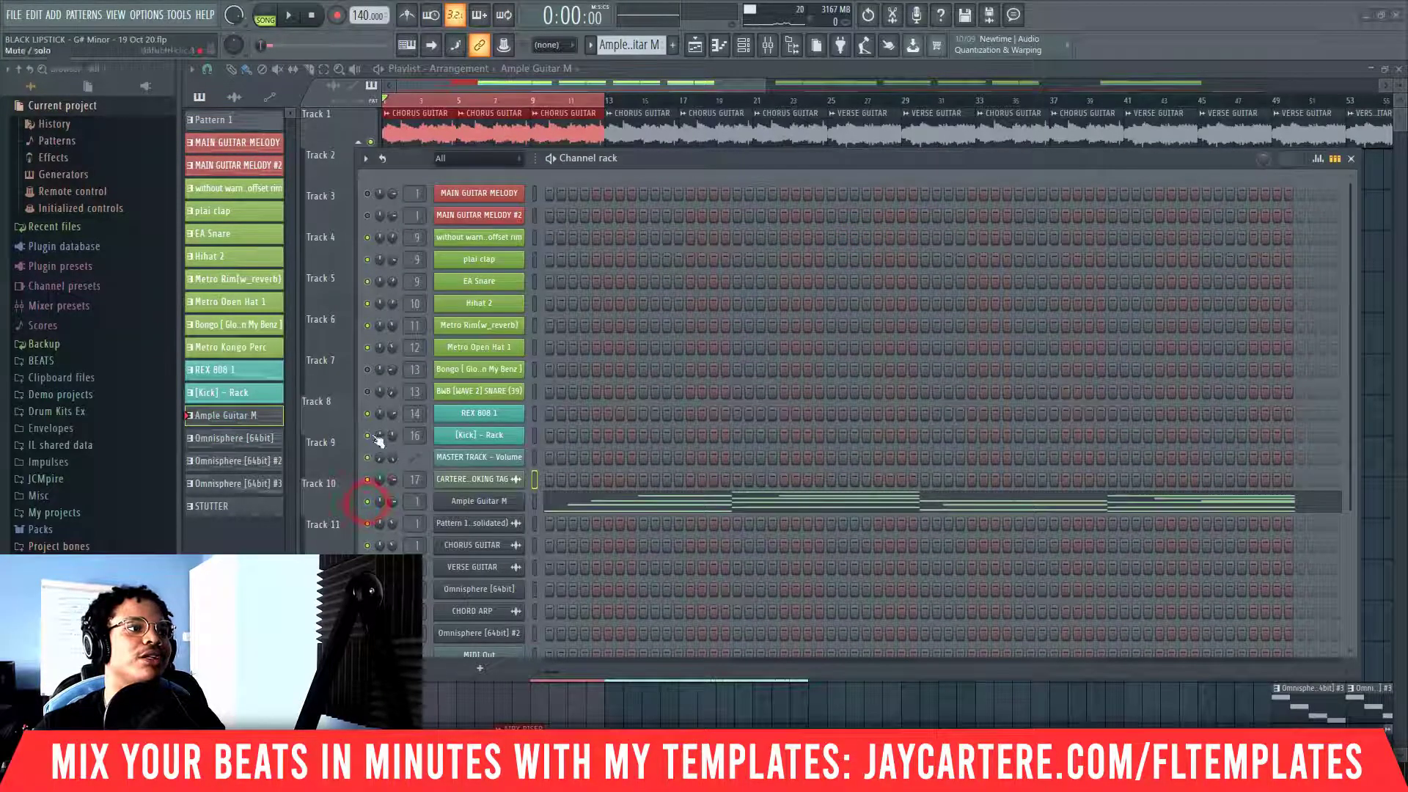
left_click_drag(598, 676, 597, 735)
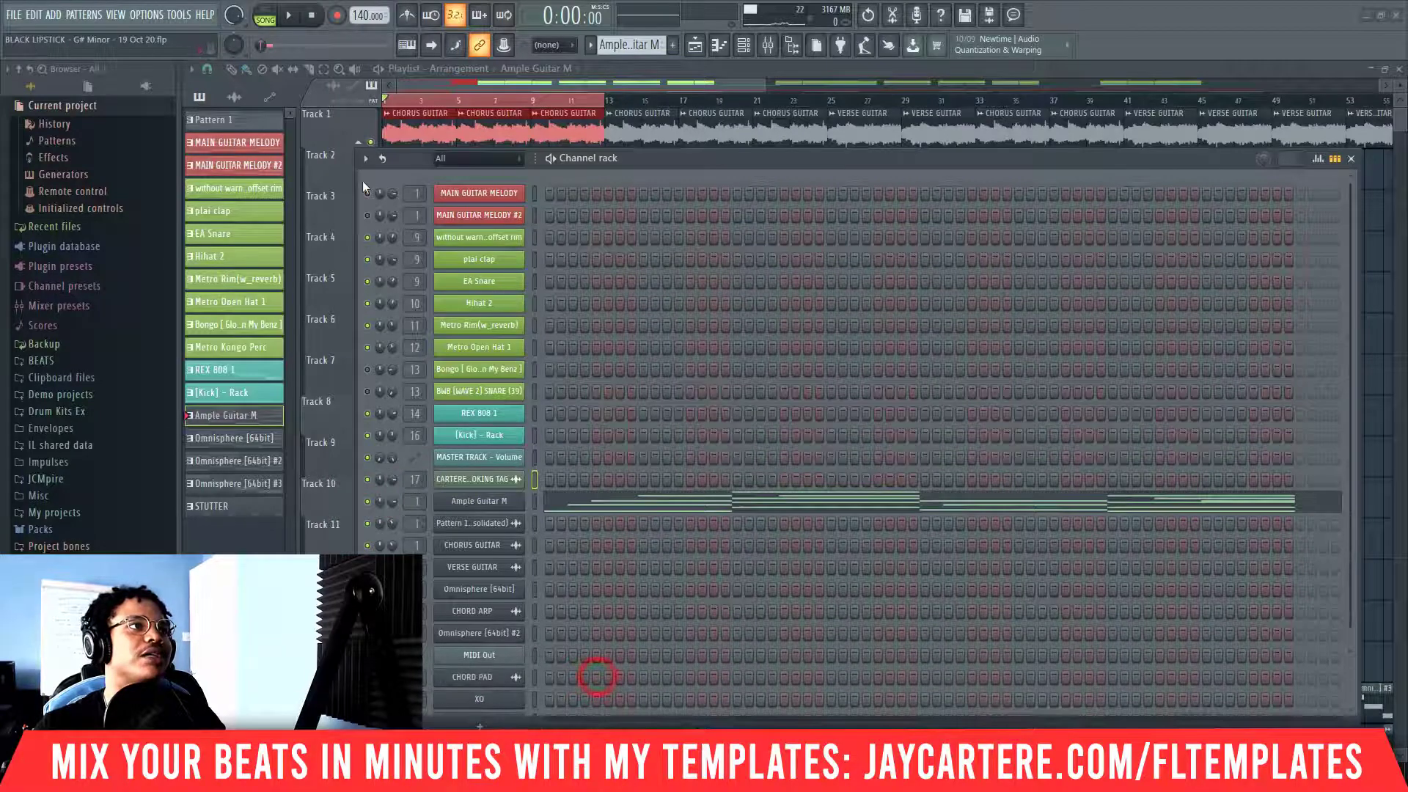
- Set playback to pattern mode and open the Ample Guitar M channel in the piano roll
left_click(265, 15)
left_click_drag(762, 158, 733, 159)
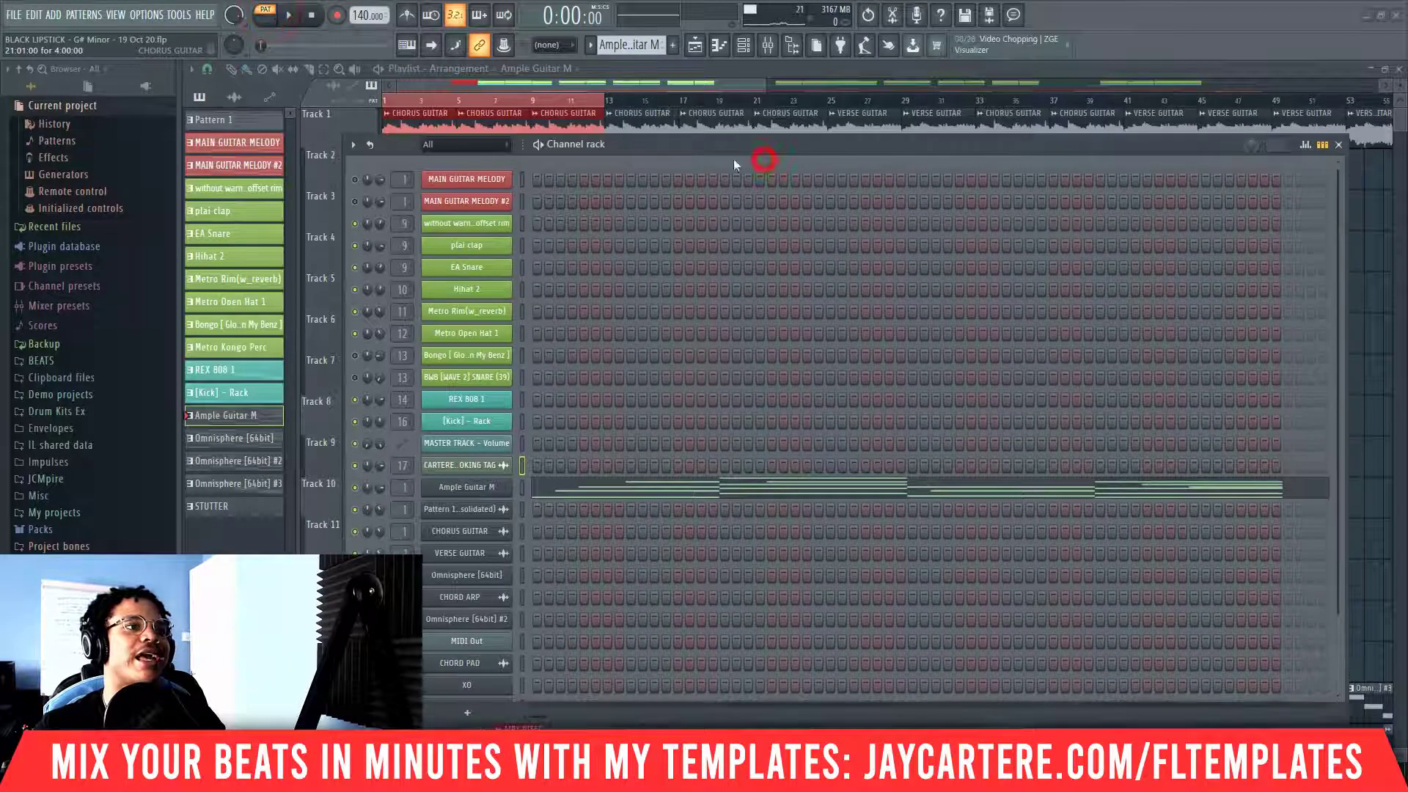
right_click(473, 487)
left_click(574, 489)
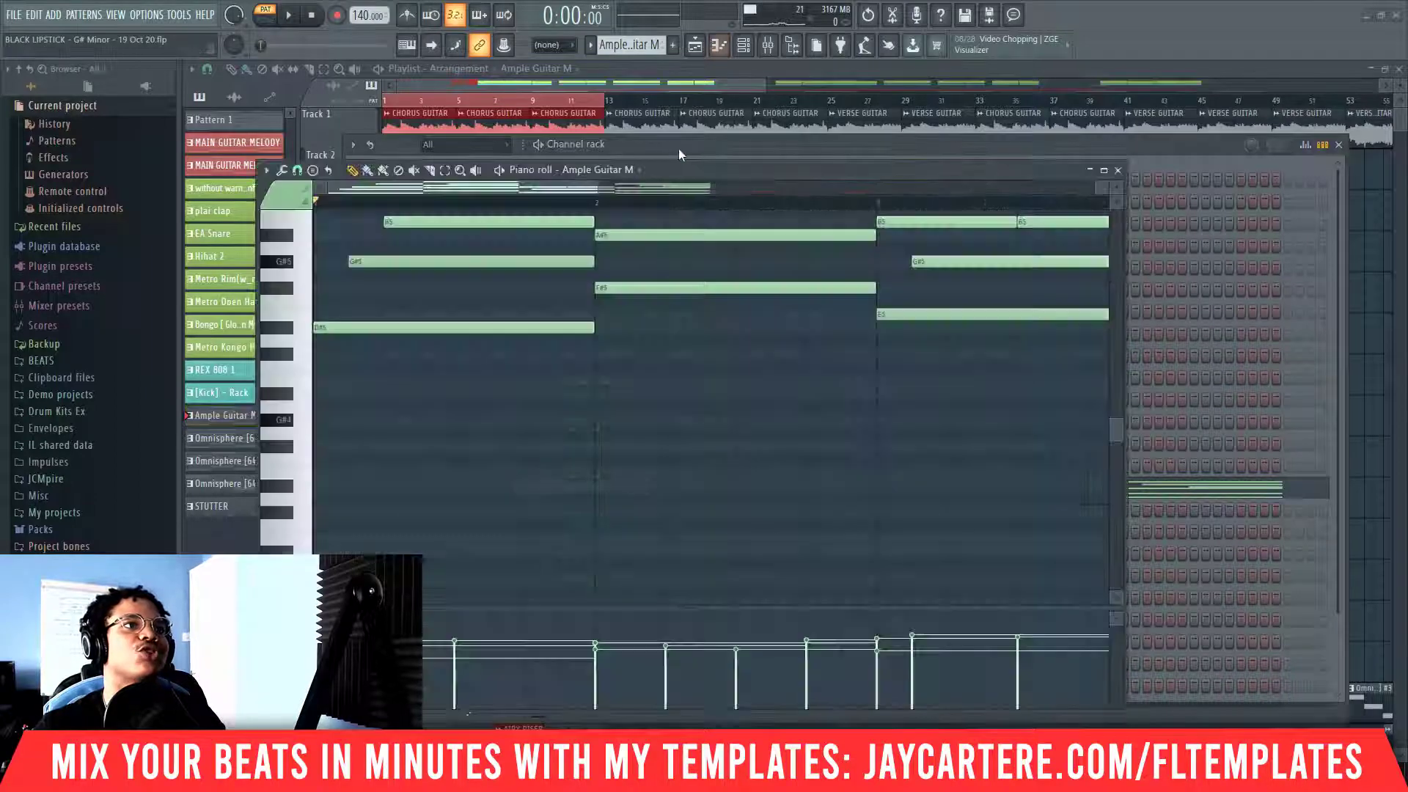
left_click_drag(679, 148, 1175, 291)
left_click(743, 176)
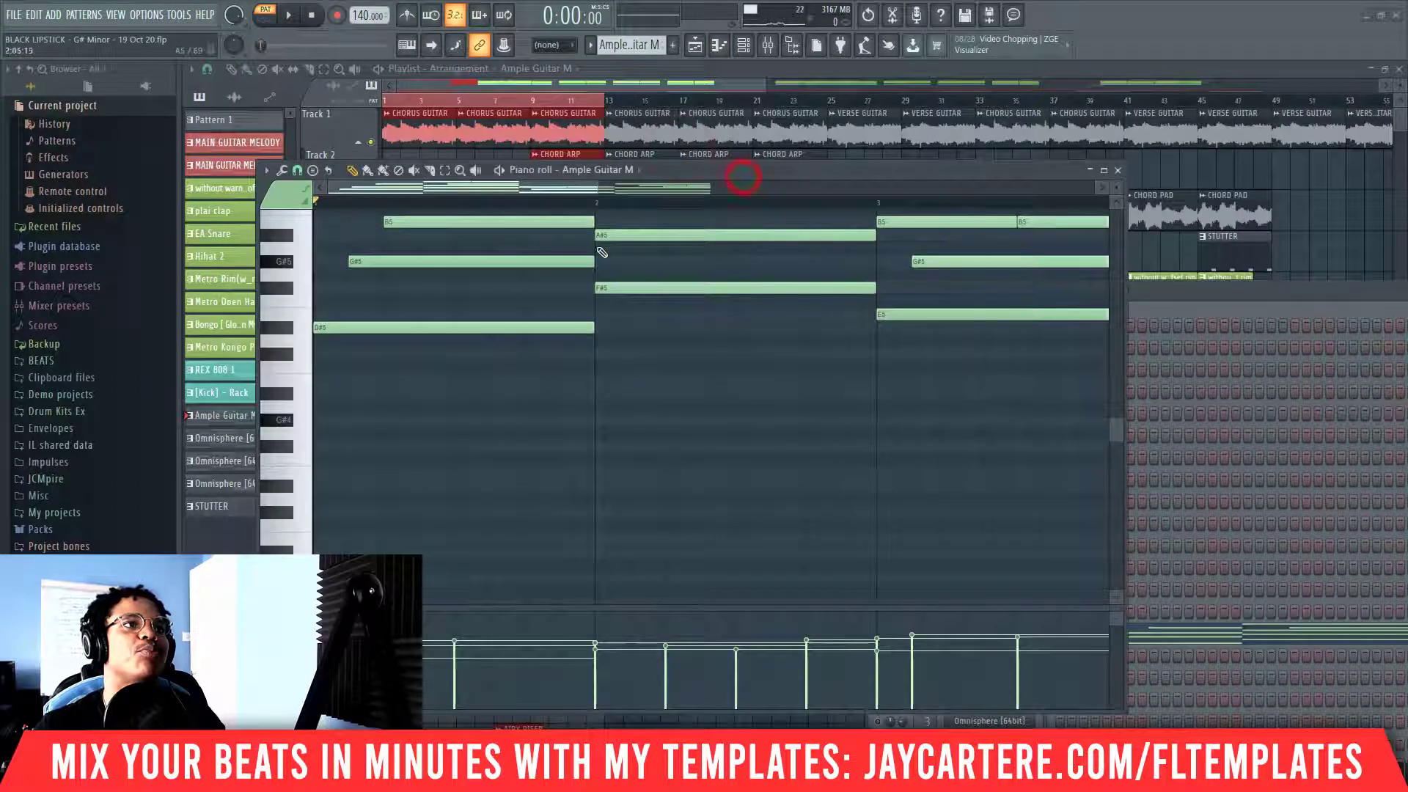
left_click_drag(598, 189, 888, 195)
scroll(668, 387, "up", 7)
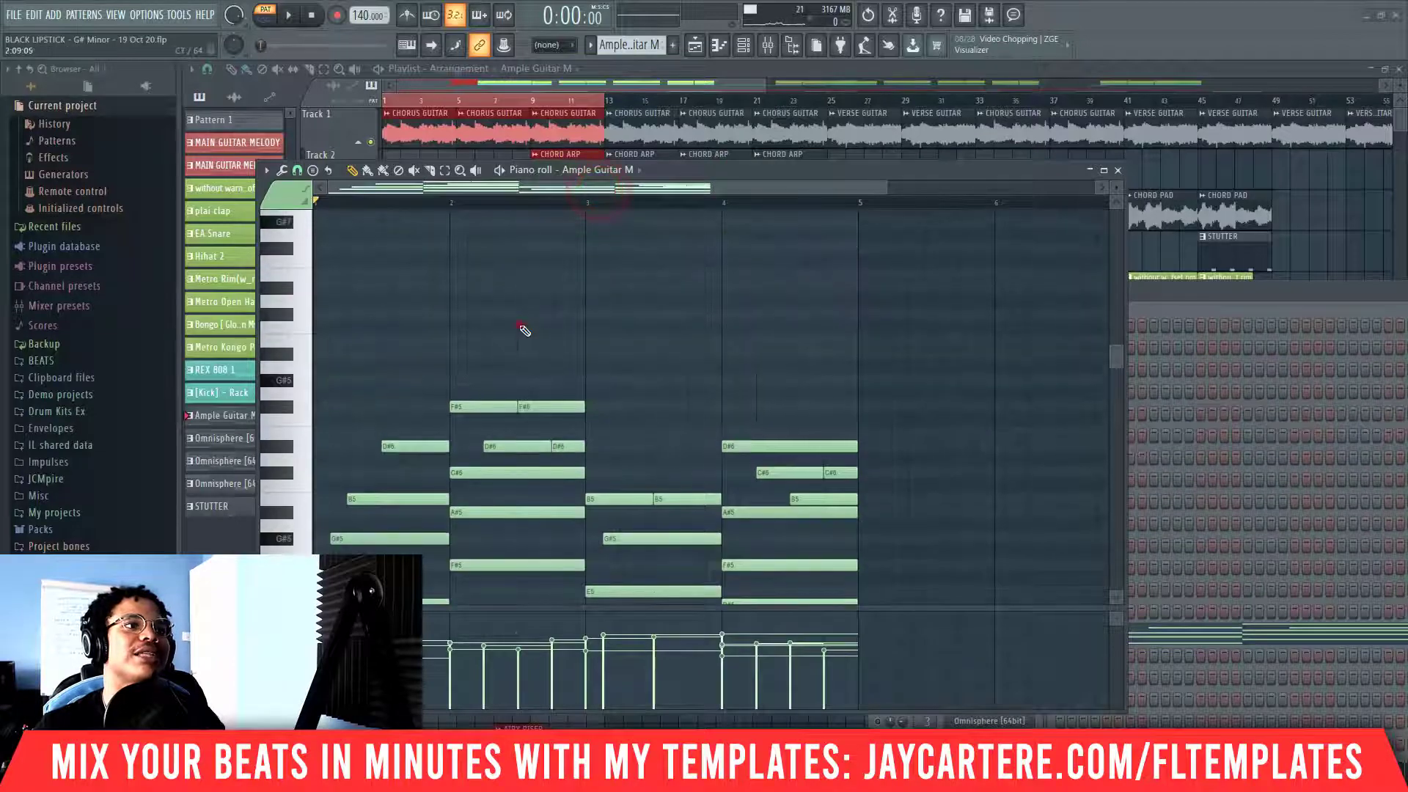
- Transpose all the Ample Guitar M notes down one octave and play the pattern
left_click(521, 326)
right_click(527, 329)
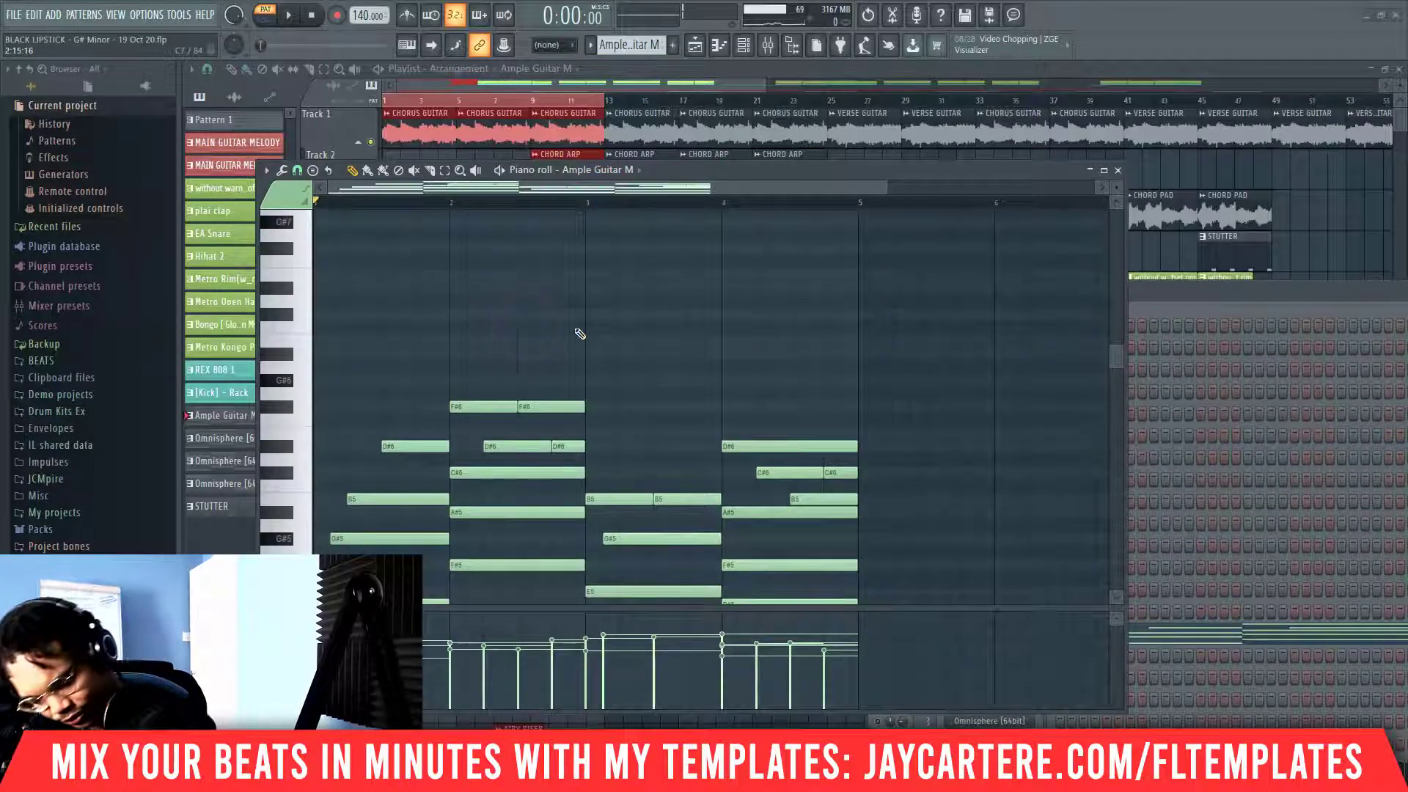
key("ctrl+a")
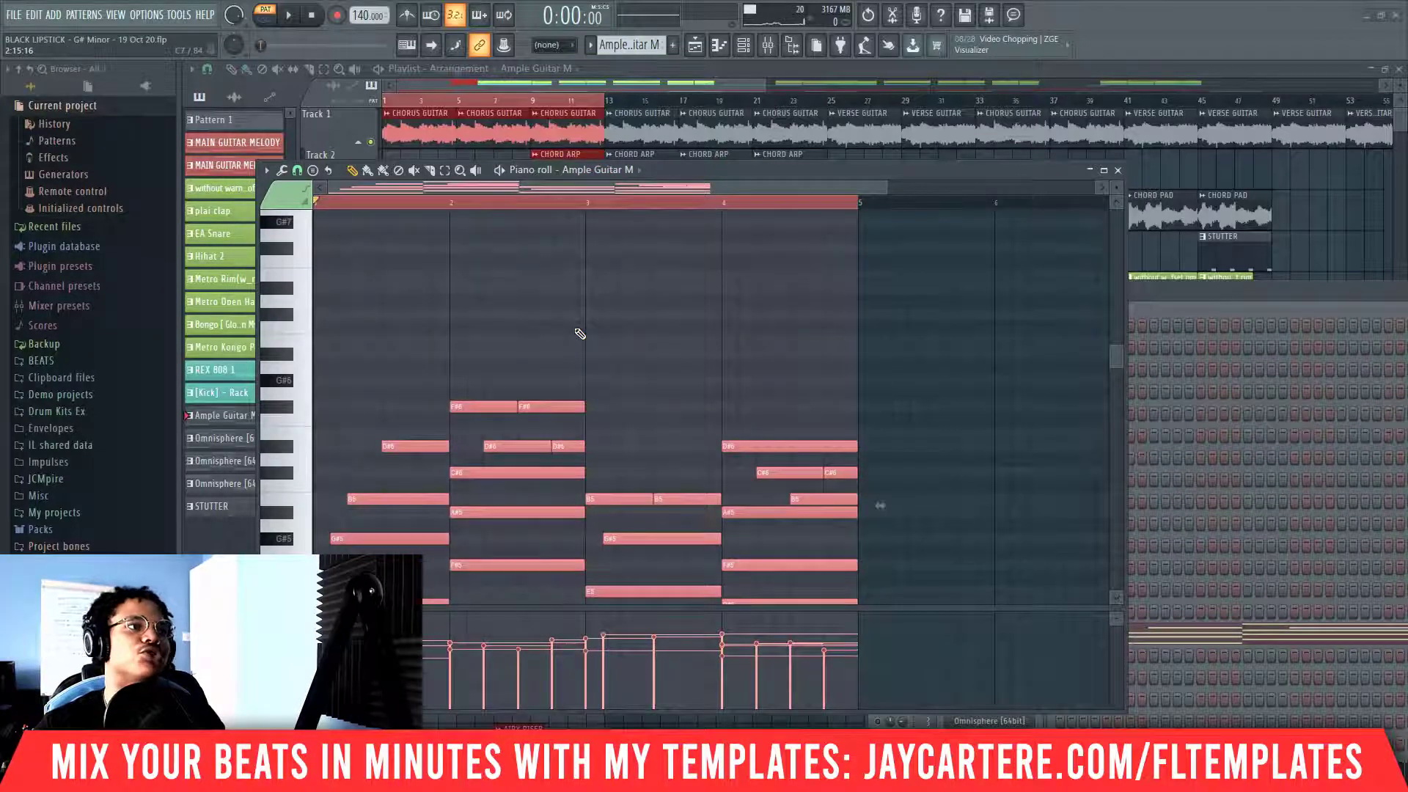
key("ctrl+Down")
scroll(579, 334, "down", 3)
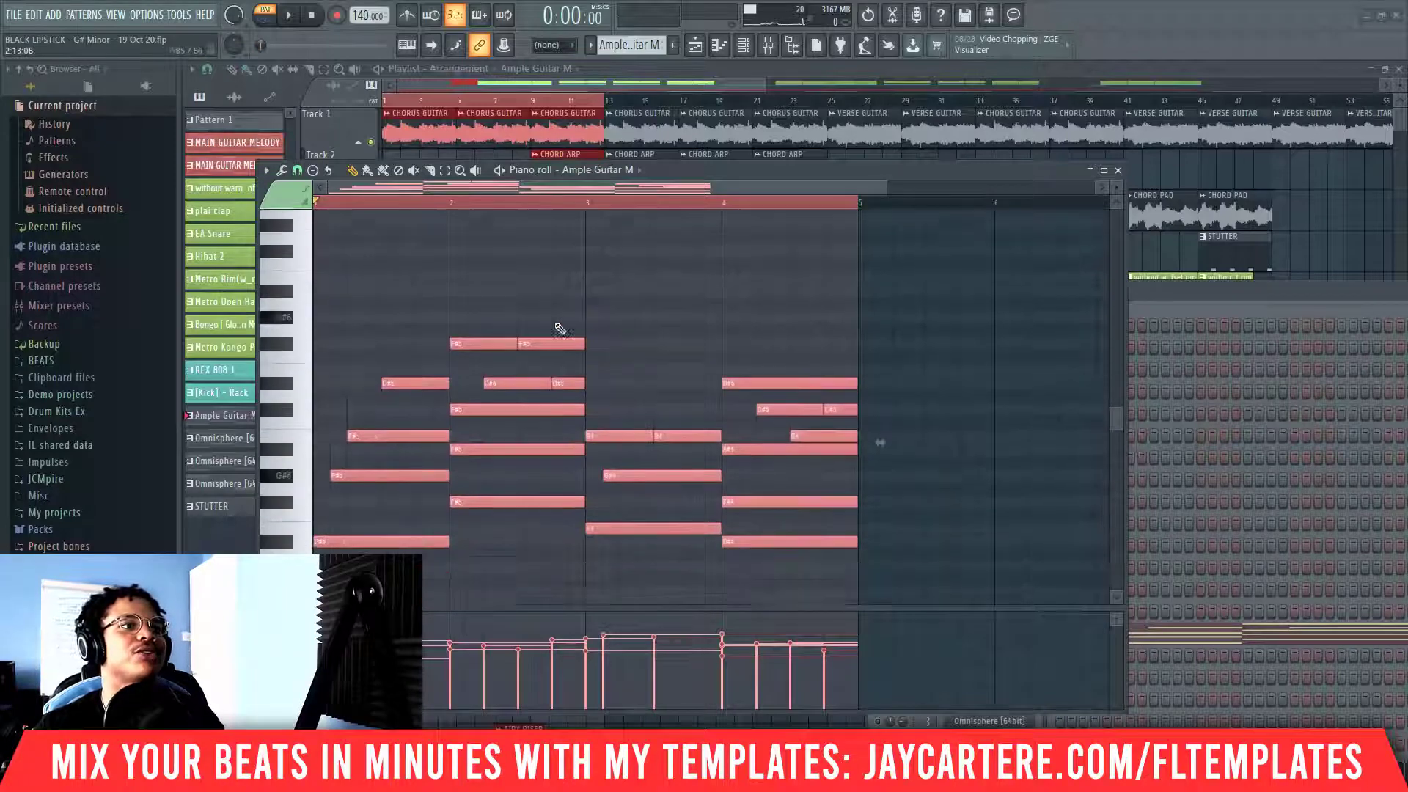
left_click_drag(798, 168, 830, 164)
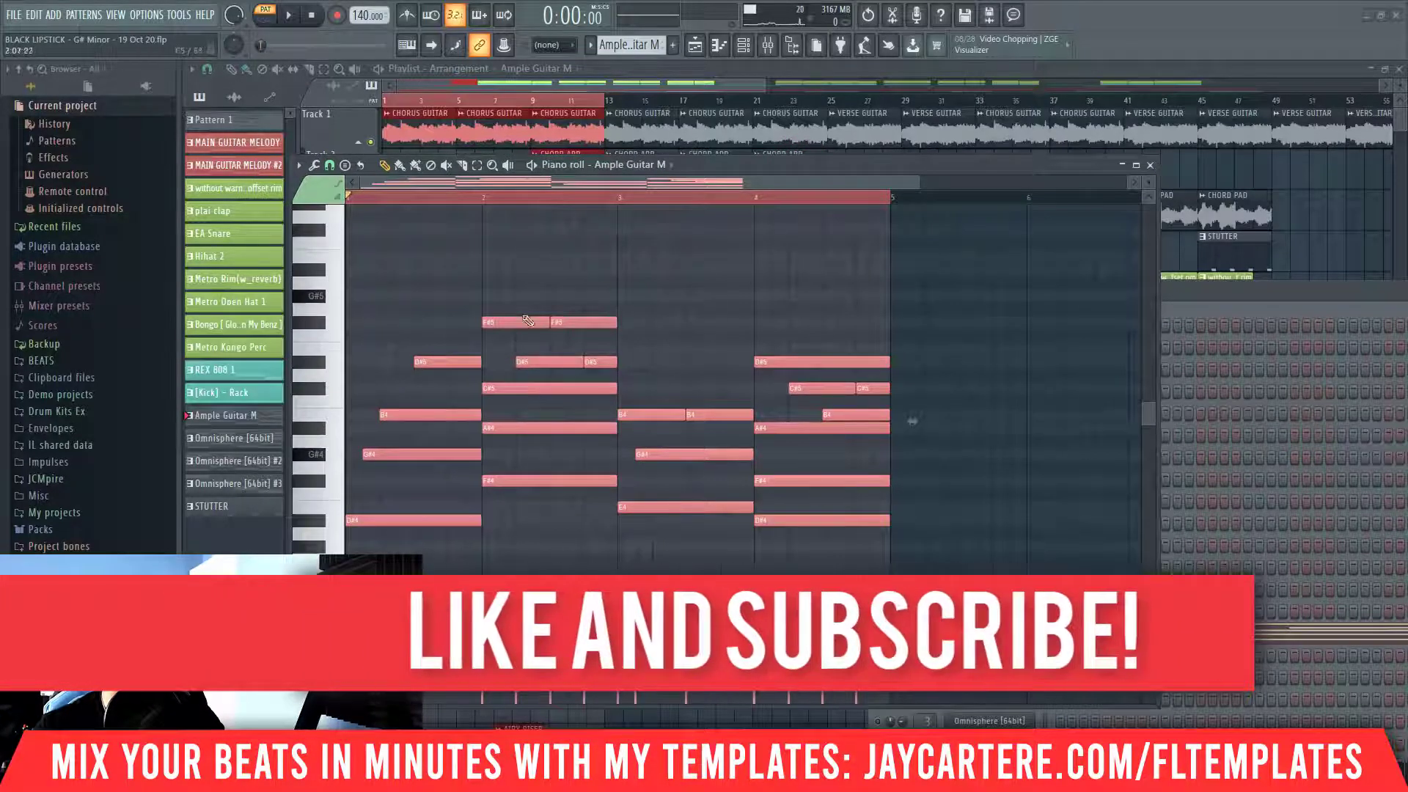
key("space")
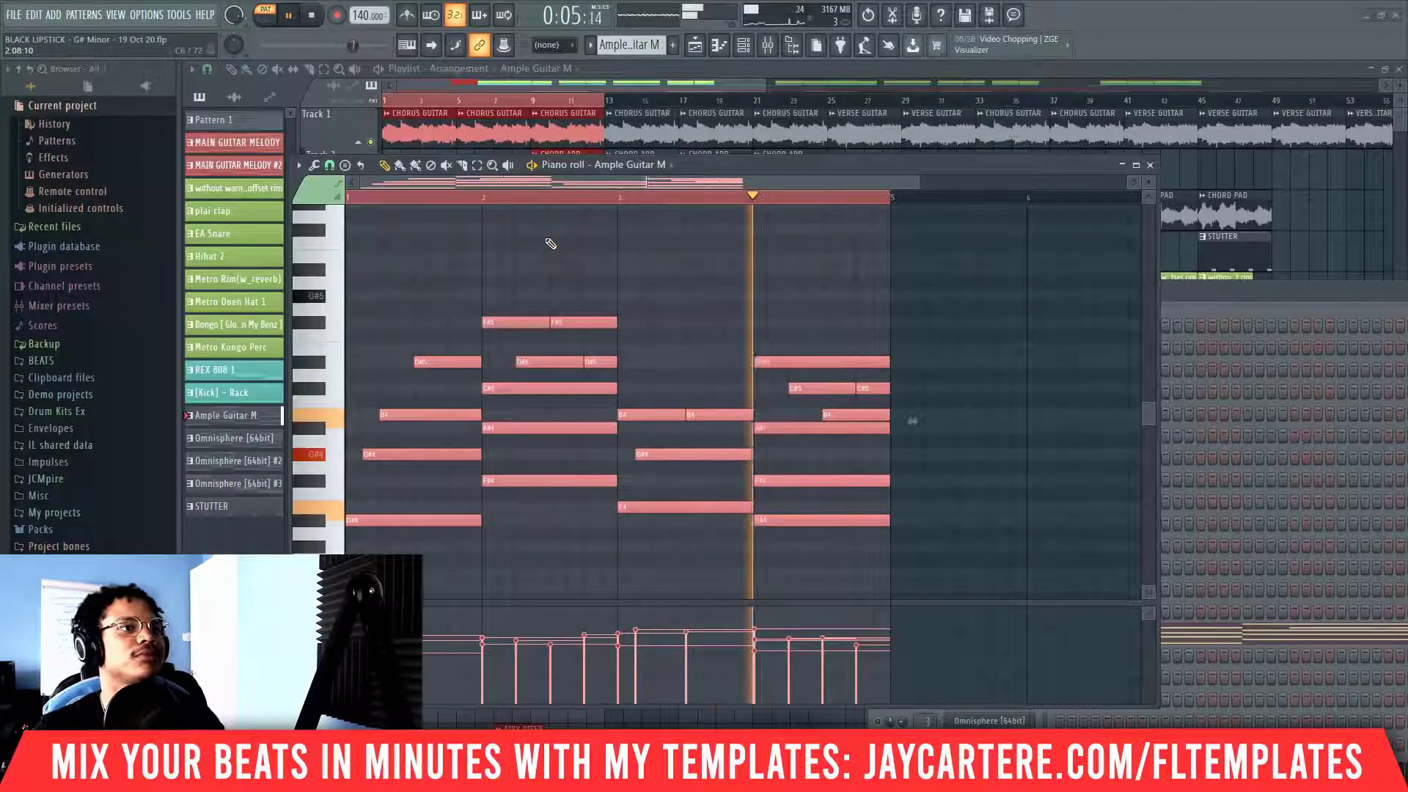
key("space")
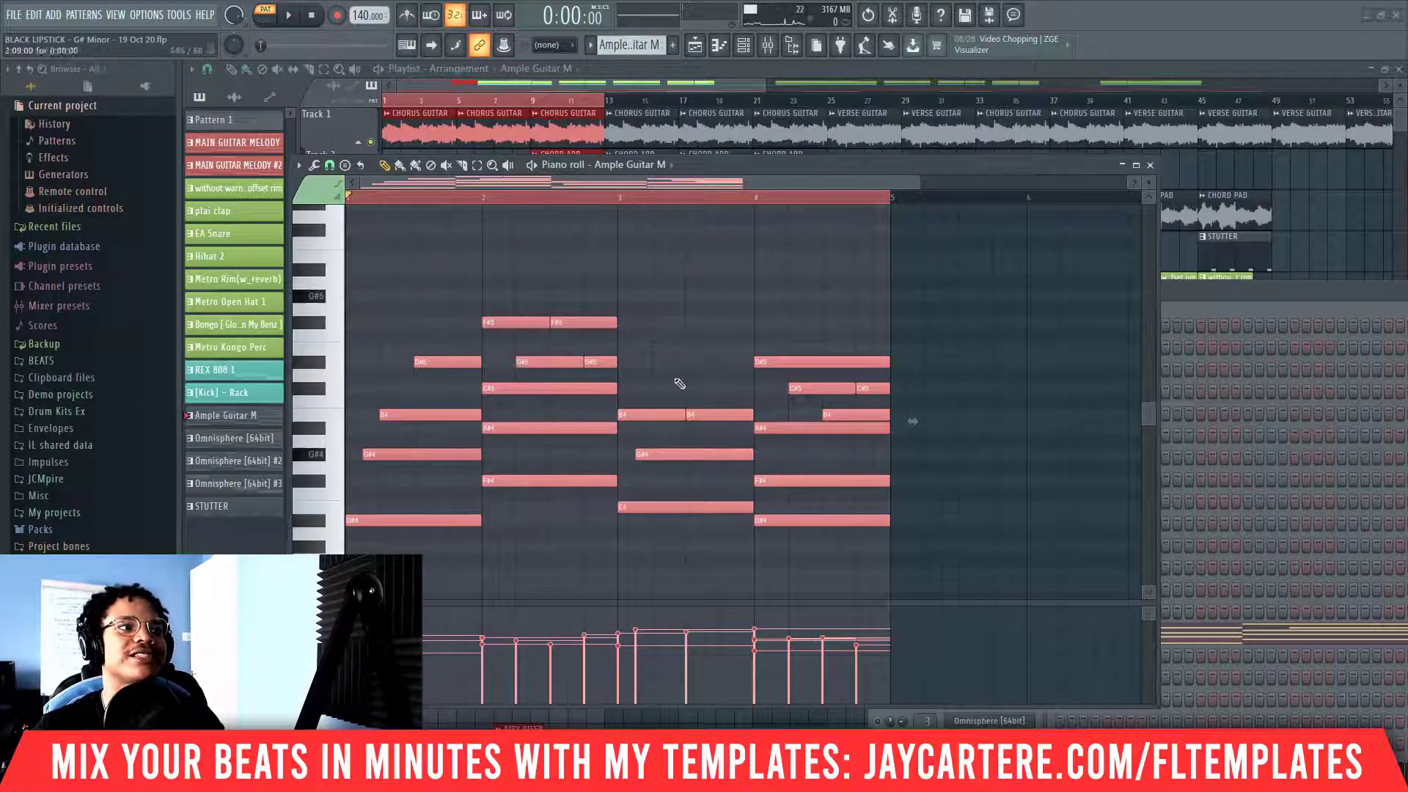
- Reselect all the guitar notes, raise them one semitone and play the pattern
left_click(556, 458, "ctrl")
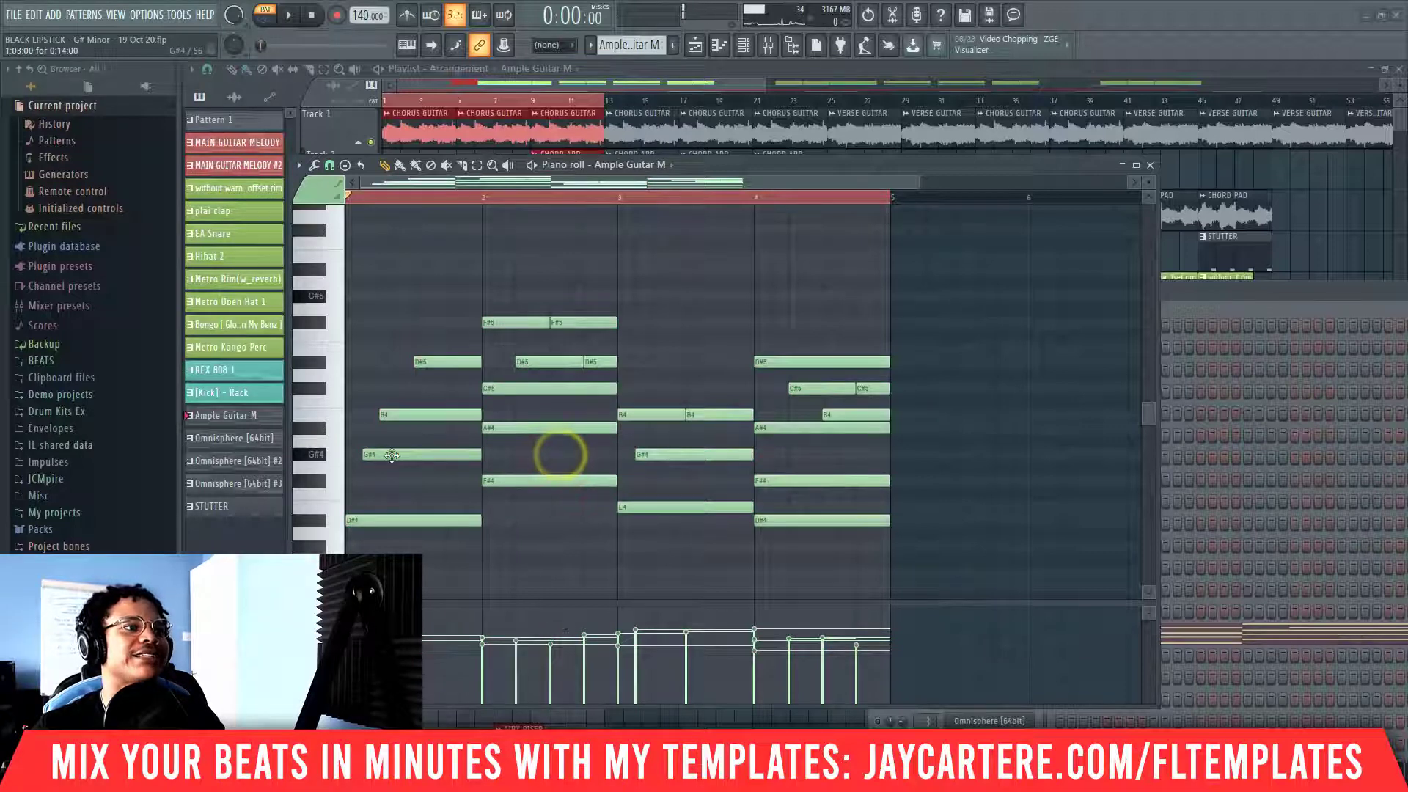
left_click_drag(375, 578, 889, 317)
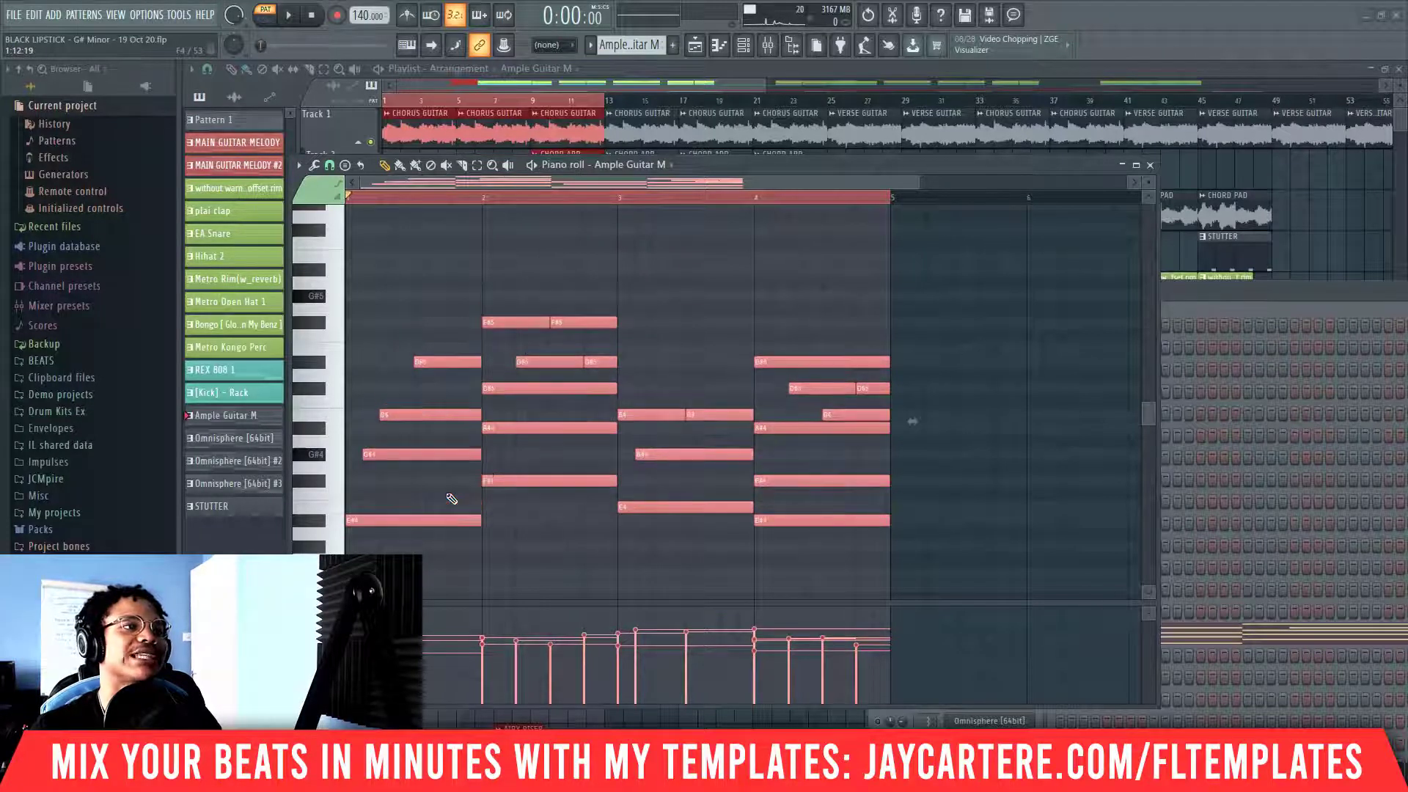
key("shift+Up")
key("shift+Down")
key("shift+Down")
key("shift+Up")
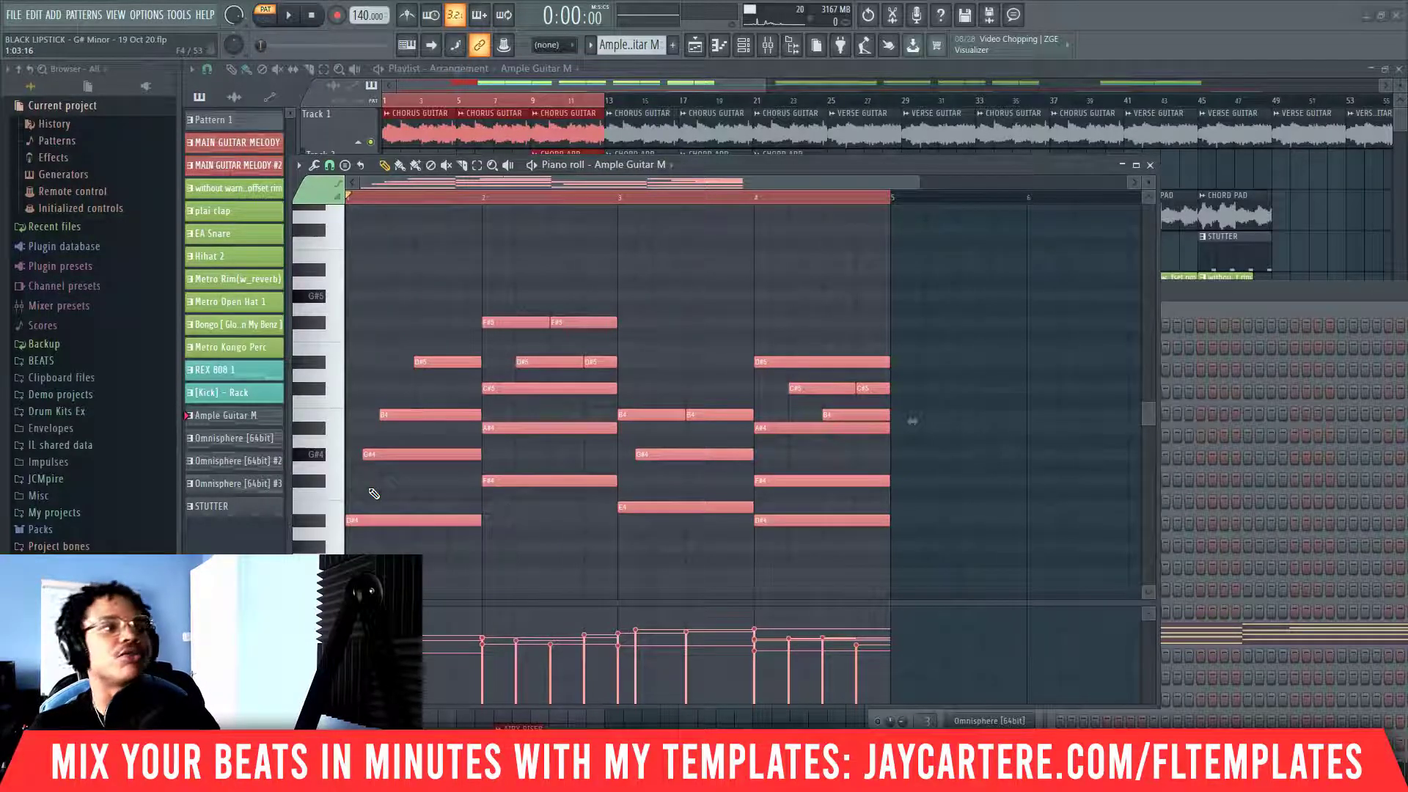
key("Up")
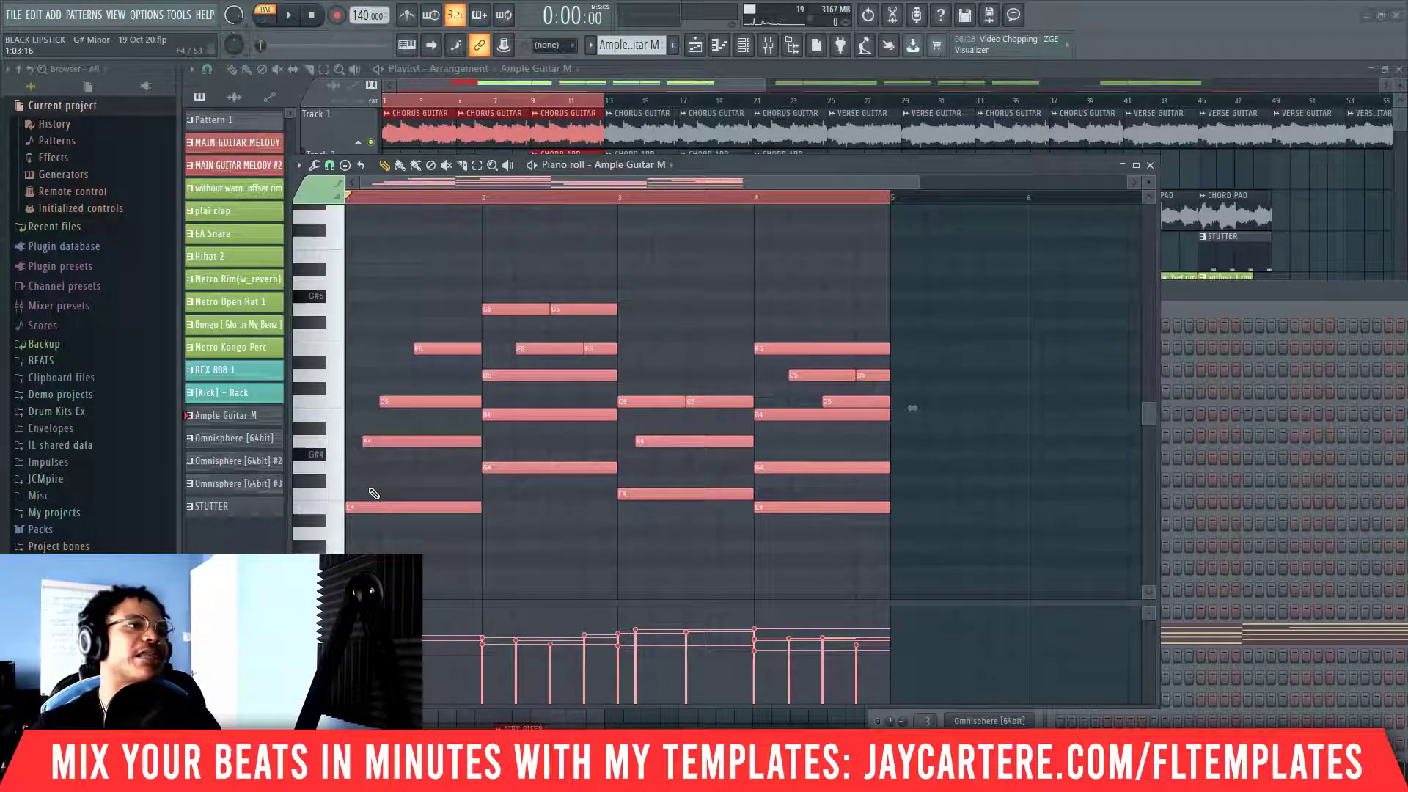
key("space")
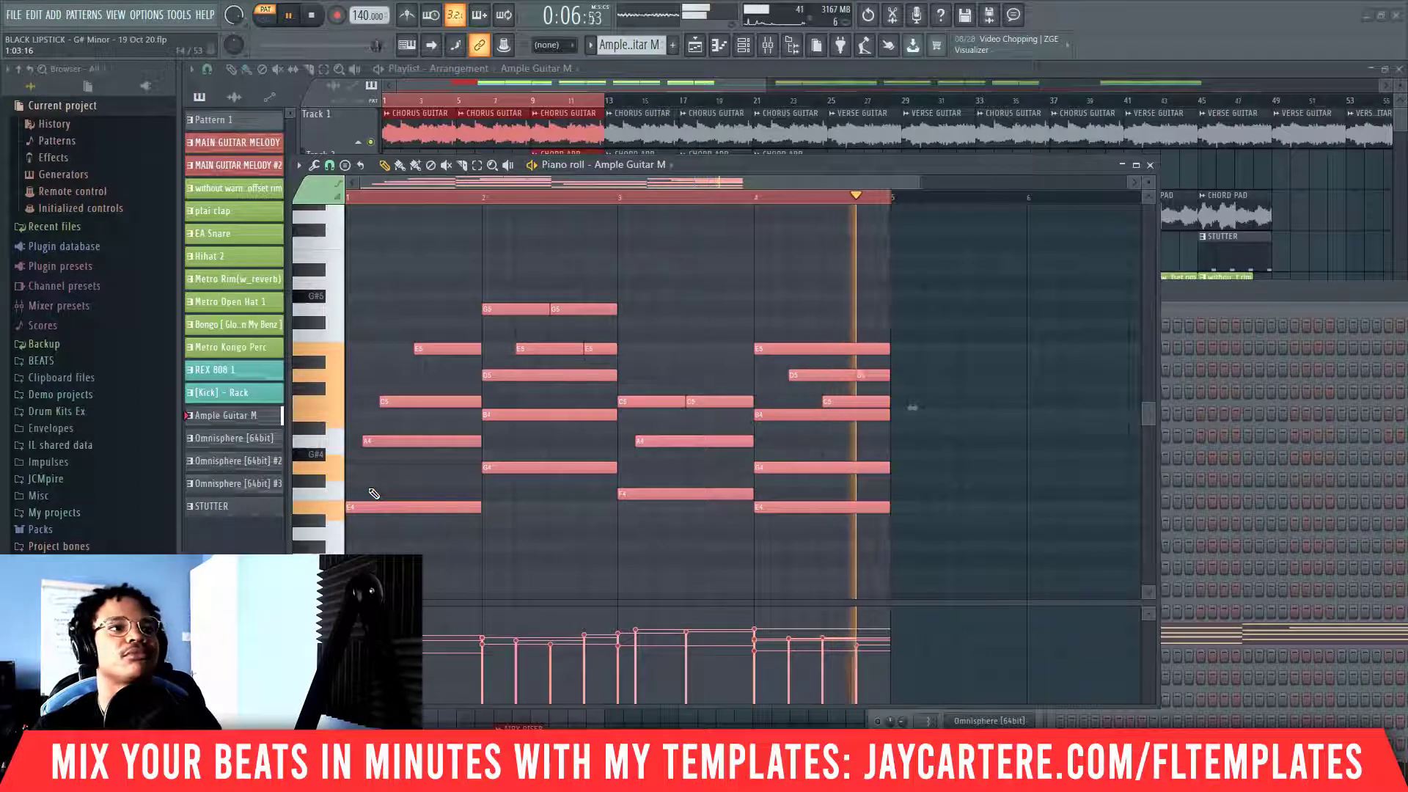
key("space")
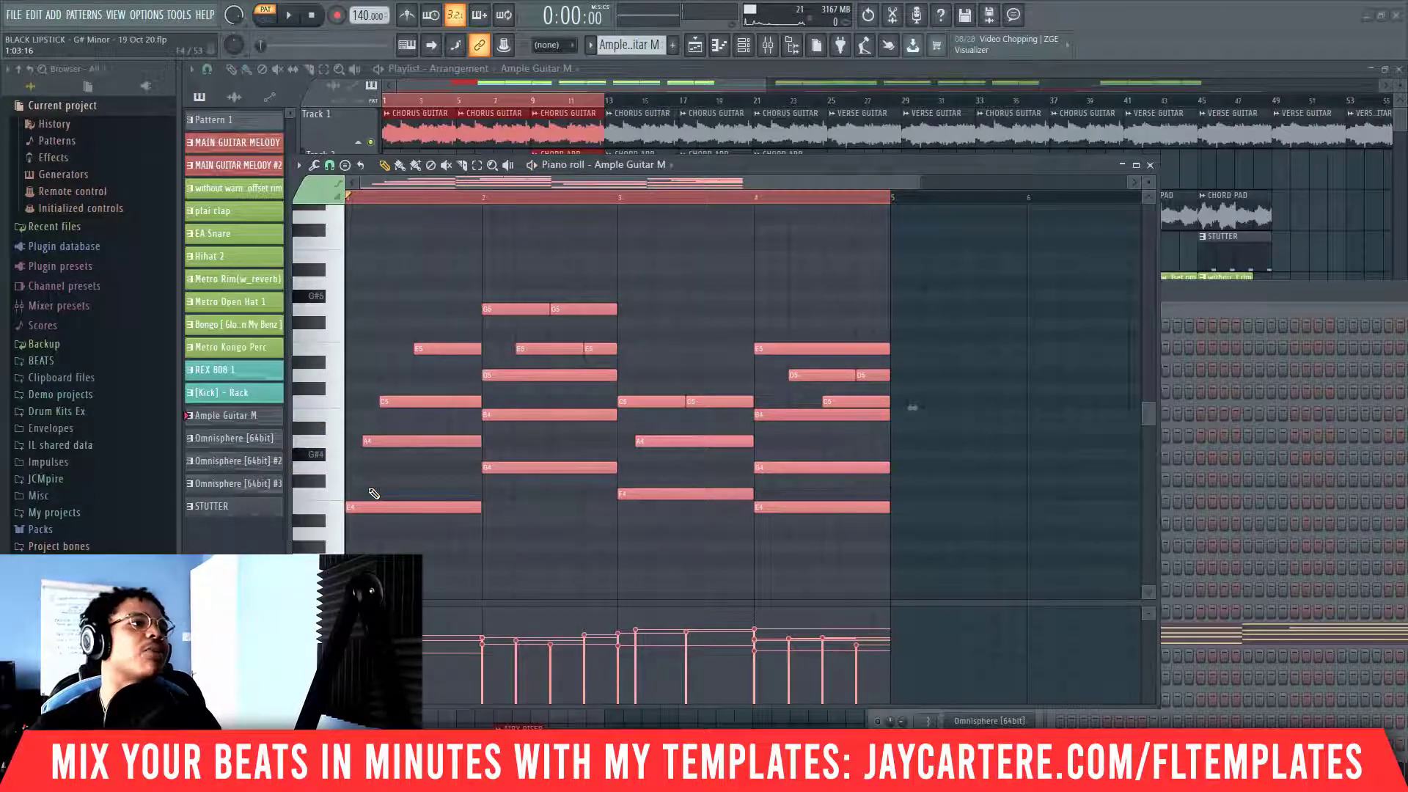
- Raise the guitar notes by another semitone, play the pattern, and lower them back by two semitones
key("shift+Up")
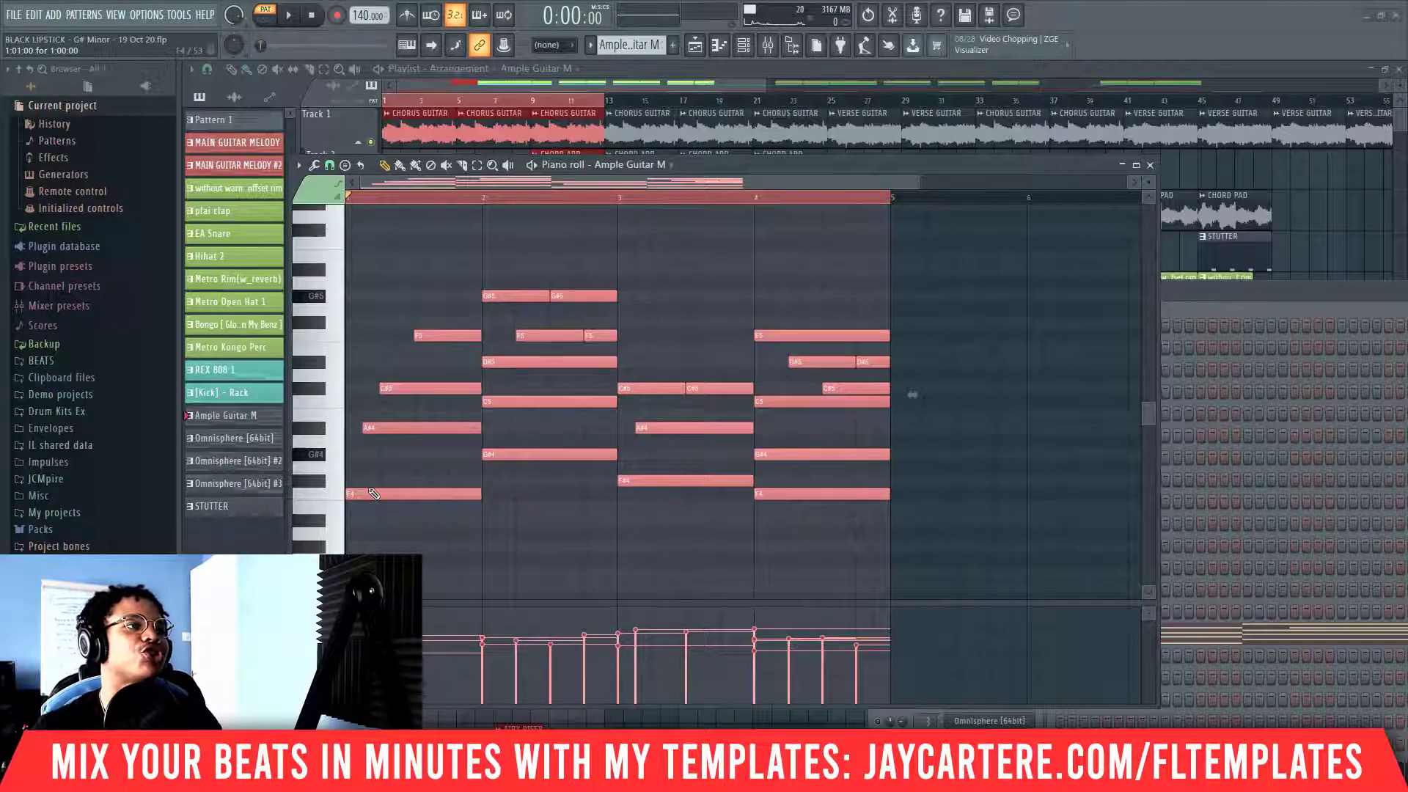
key("space")
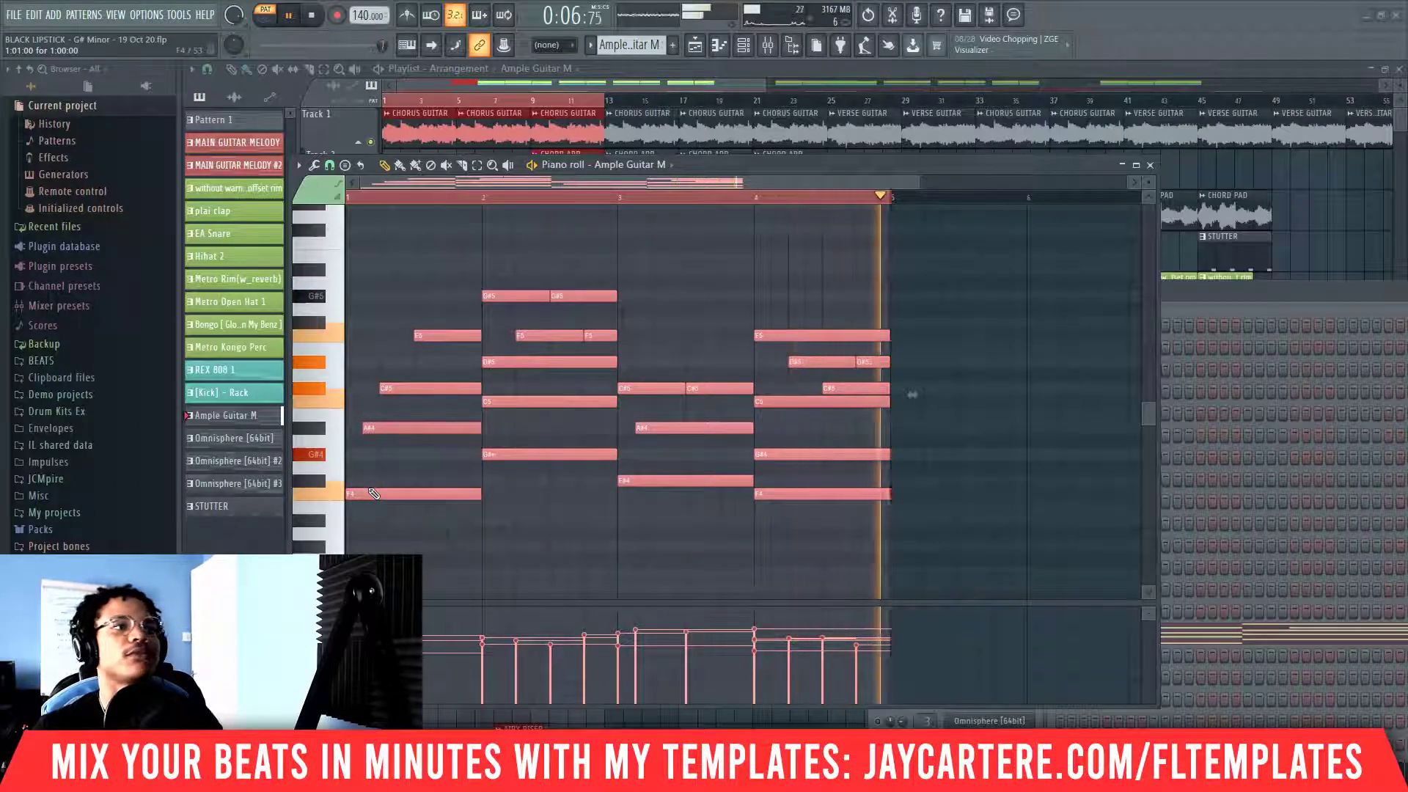
key("space")
key("Down")
key("Down")
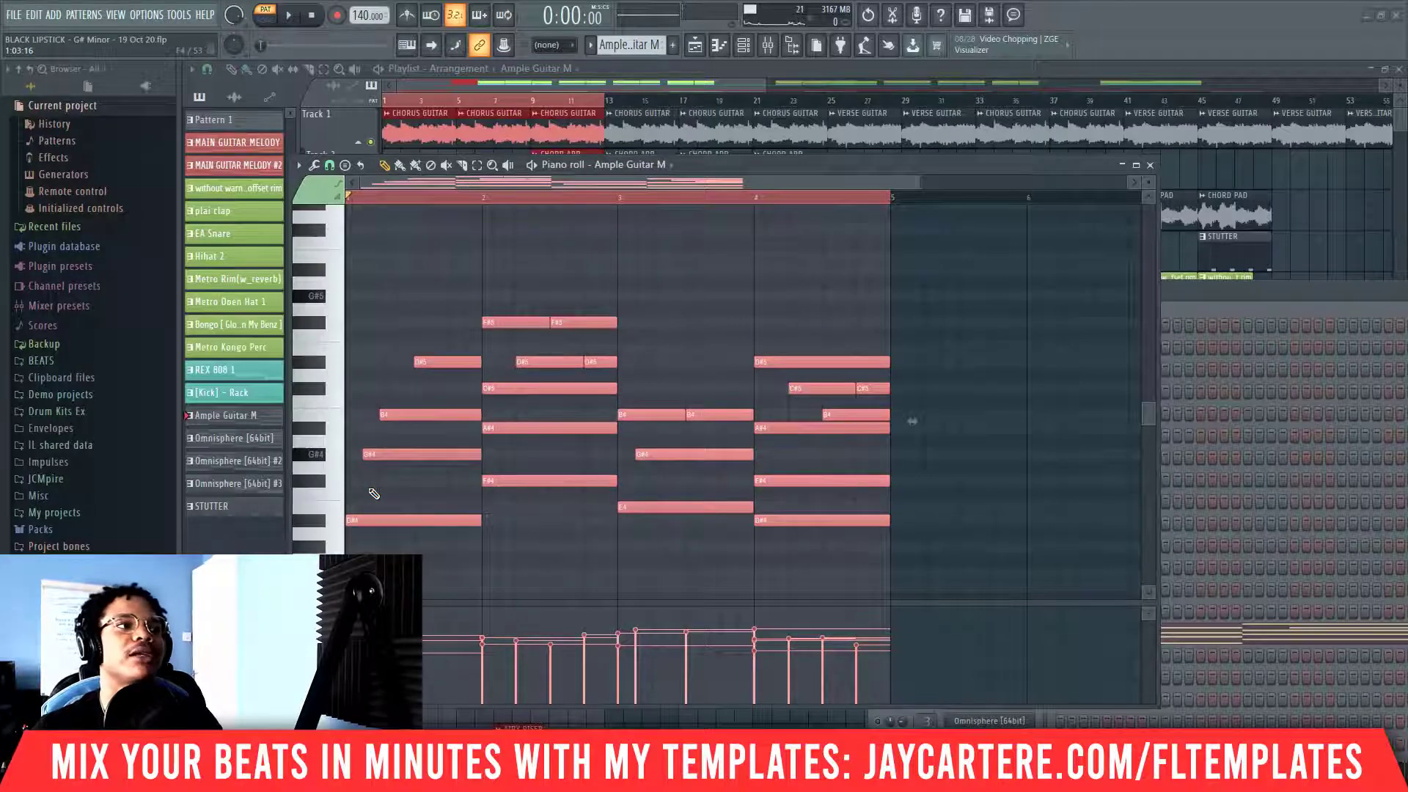
- Play the guitar pattern briefly and transpose all its notes down one semitone
key("space")
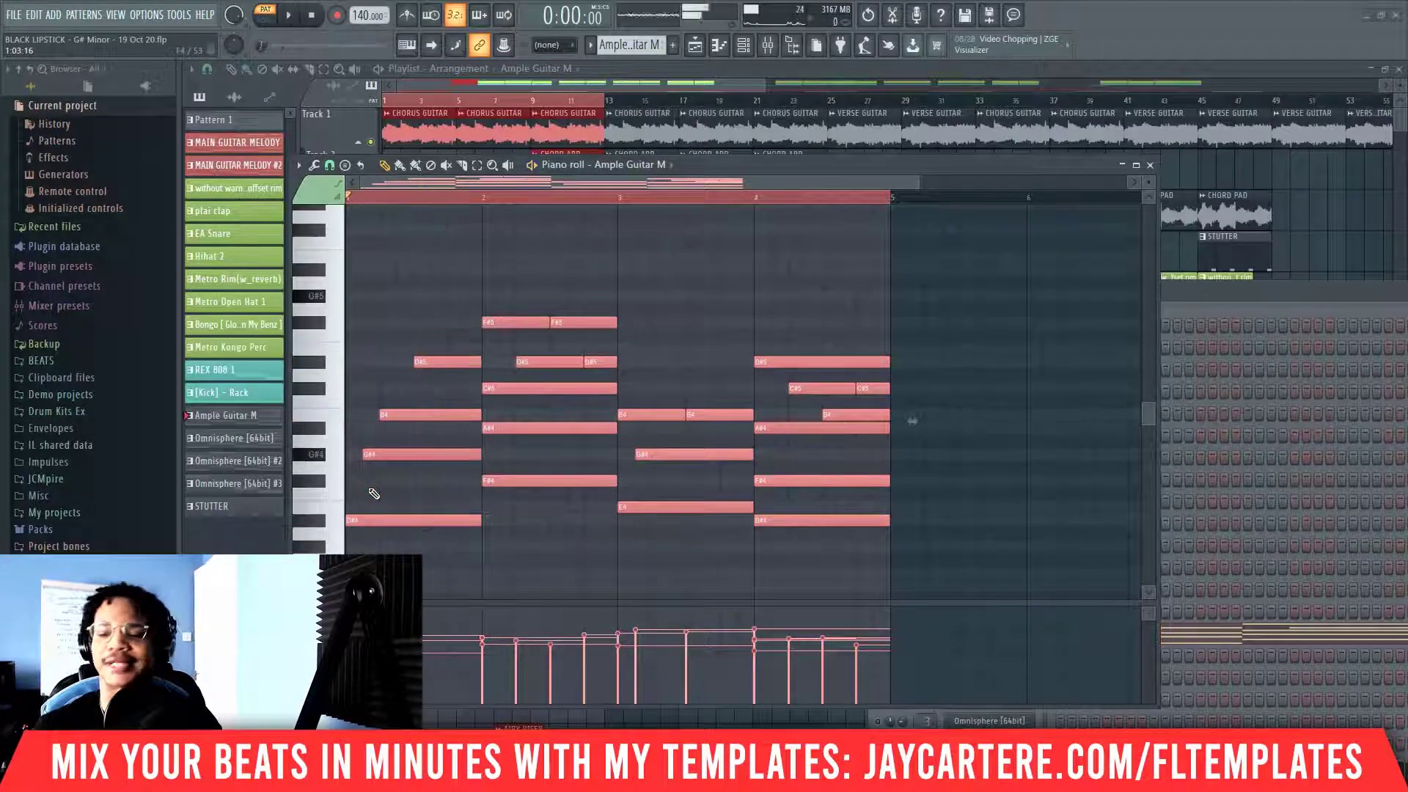
key("Down")
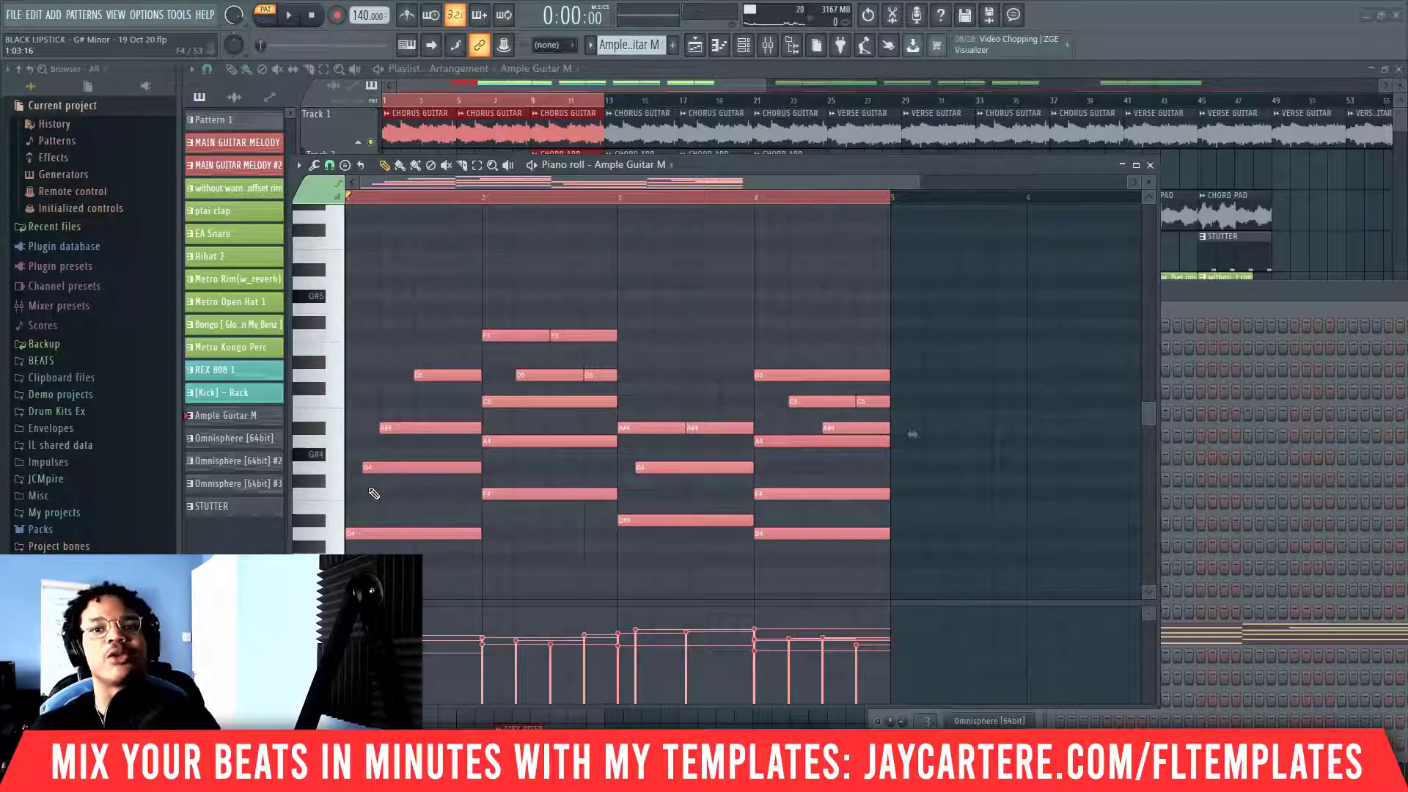
- Play the Ample Guitar M pattern, lower all its notes one semitone and play it again
key("space")
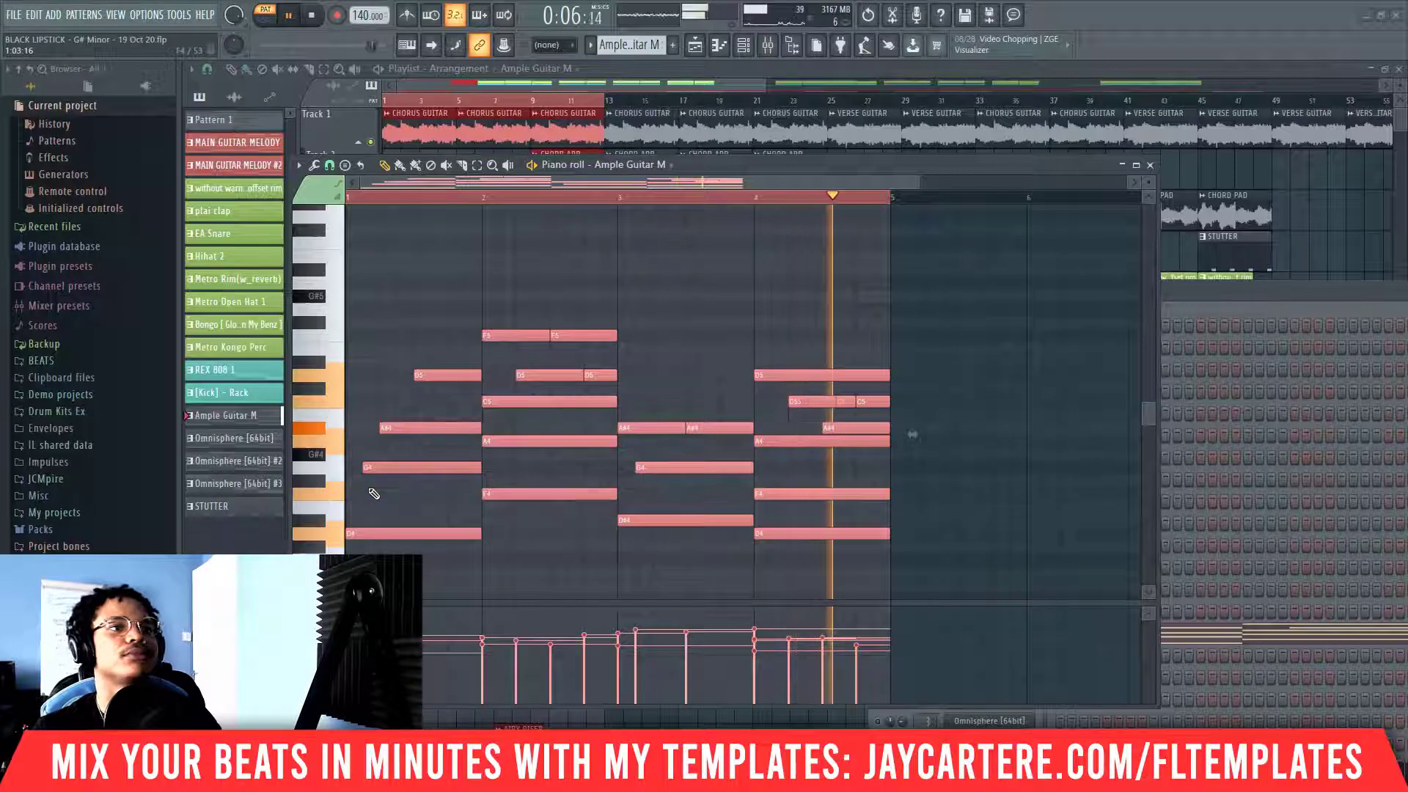
key("space")
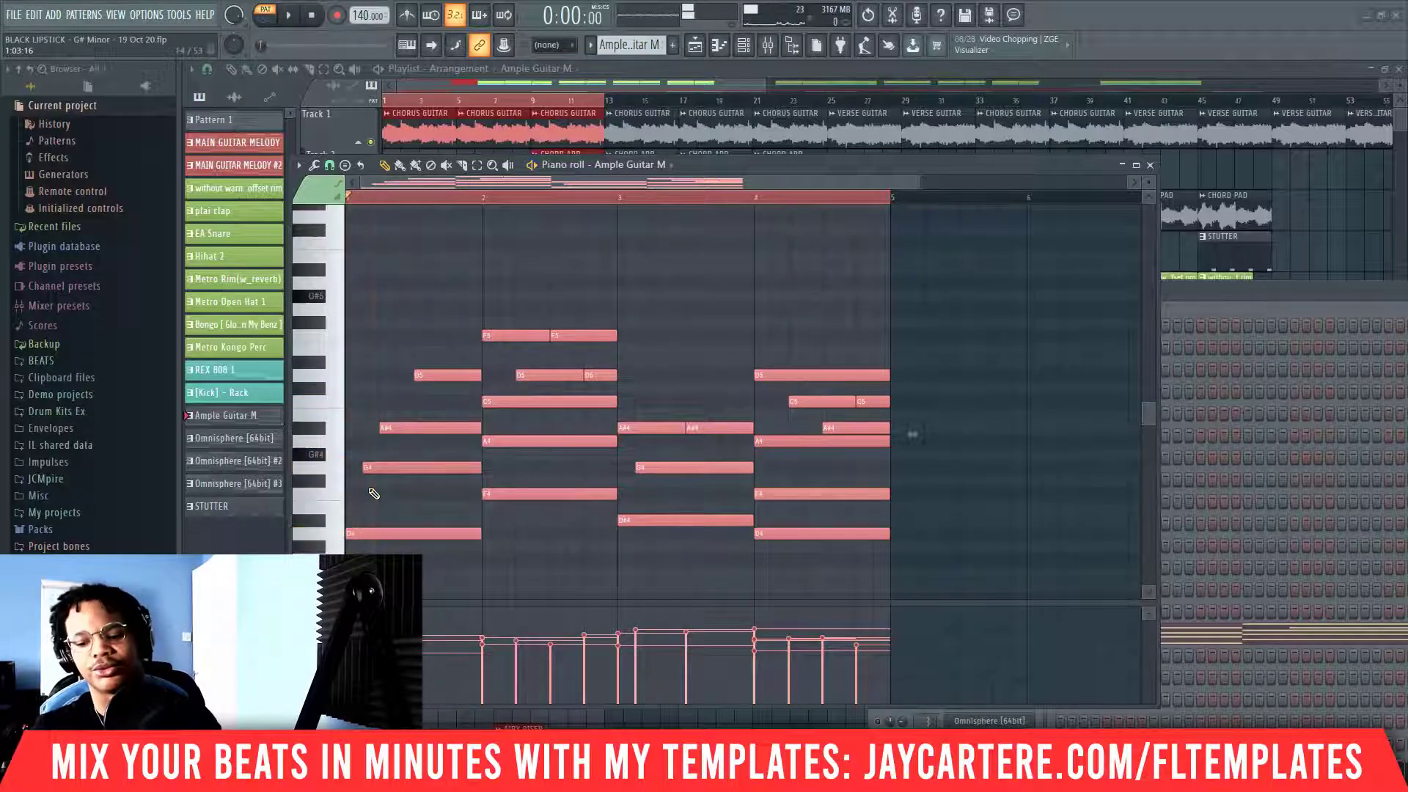
key("Down")
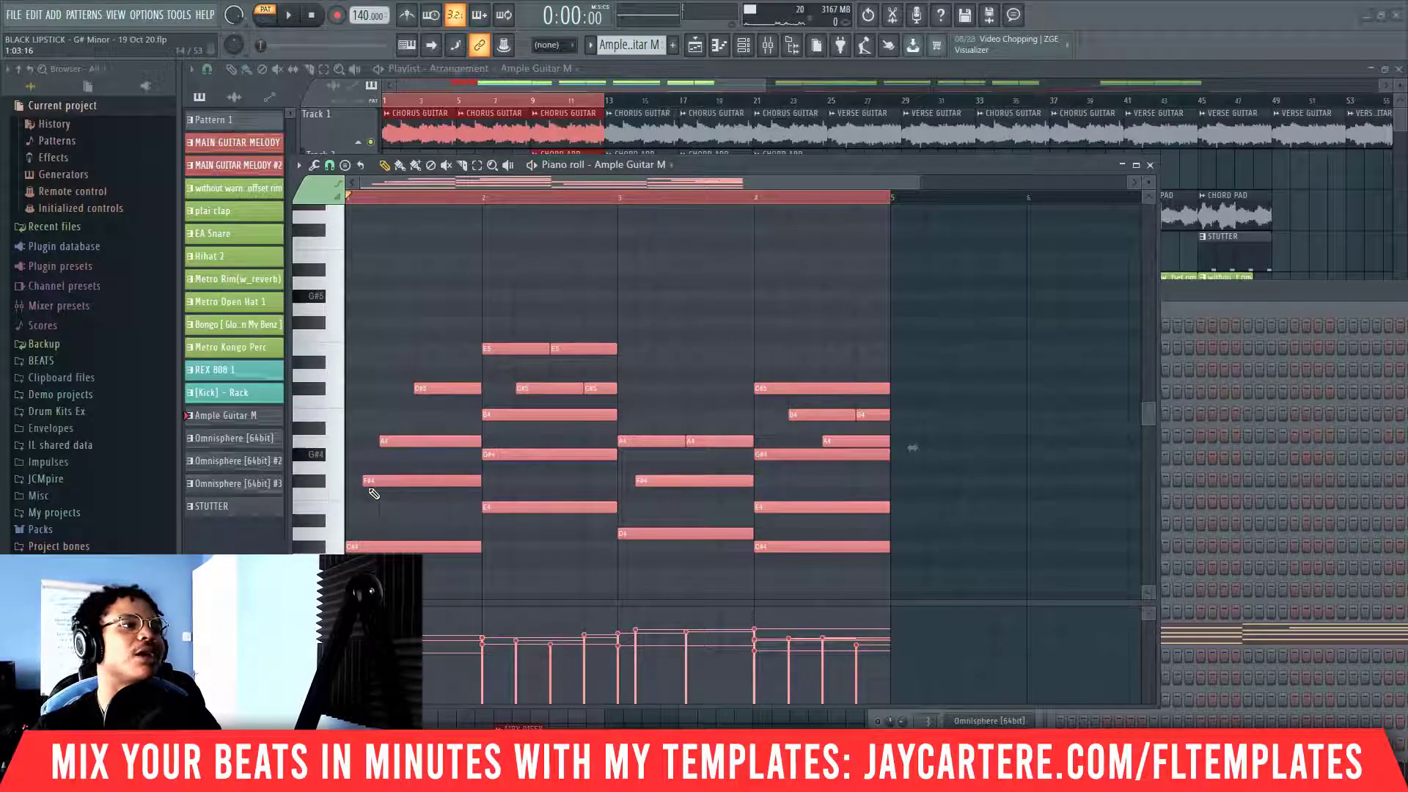
key("space")
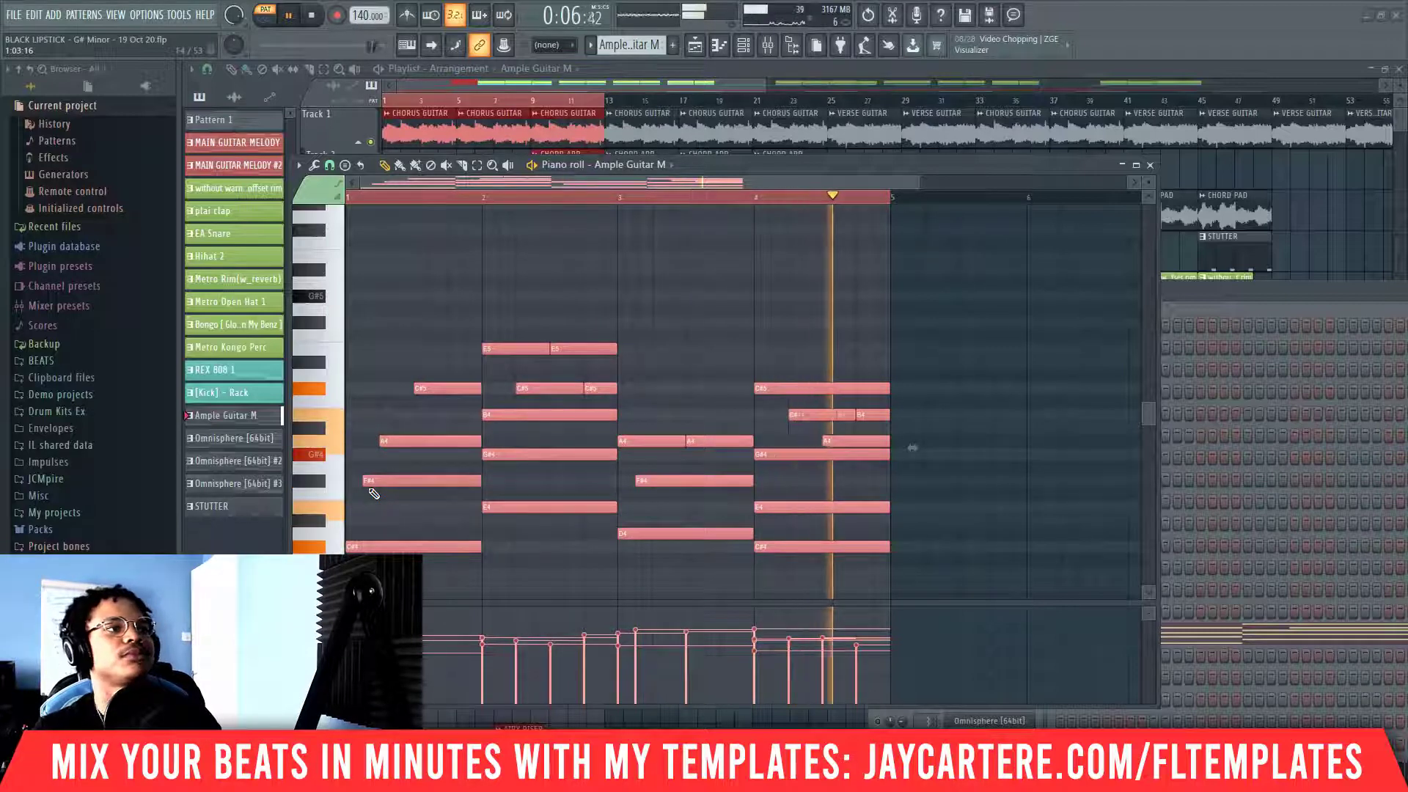
key("space")
- Lower all the guitar notes by another semitone and play the pattern twice
key("Down")
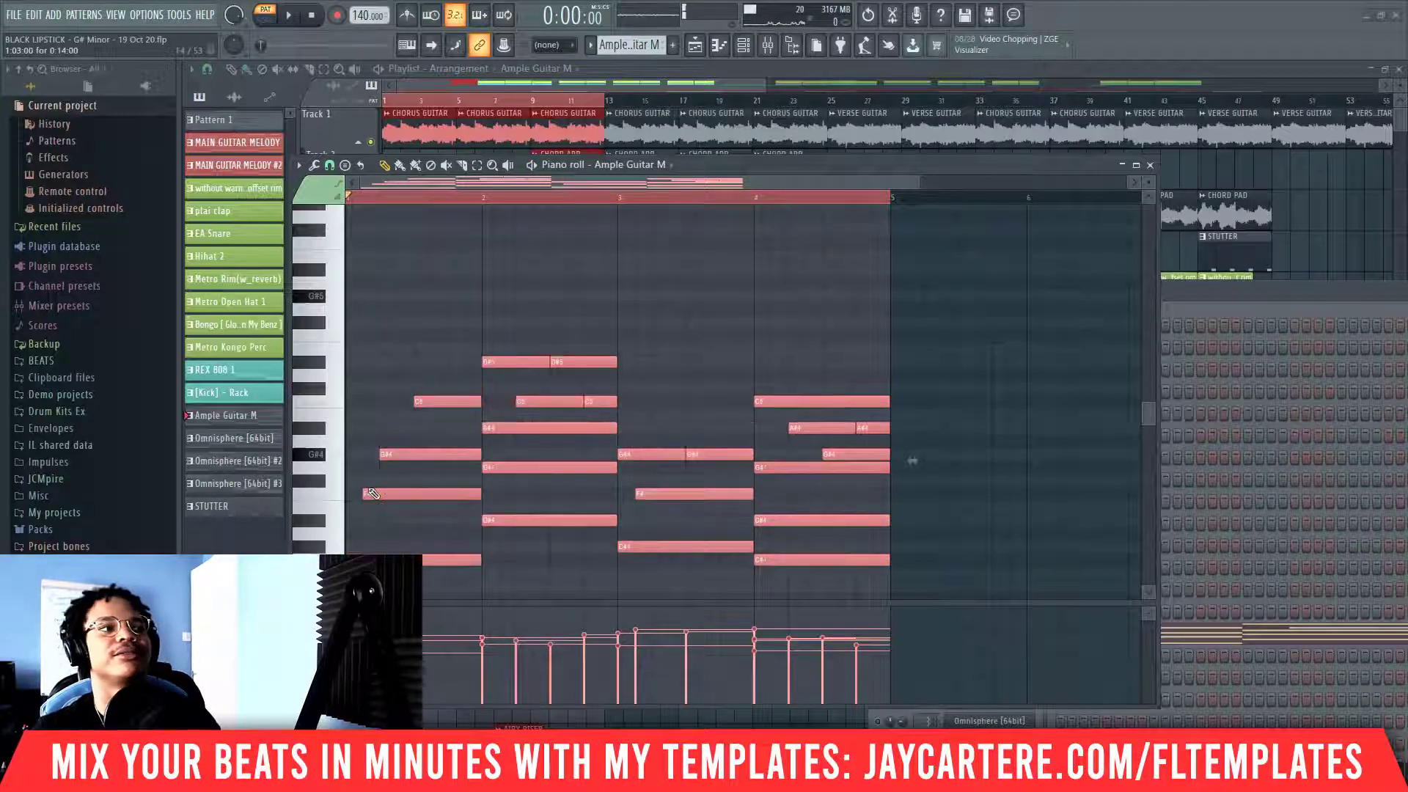
key("space")
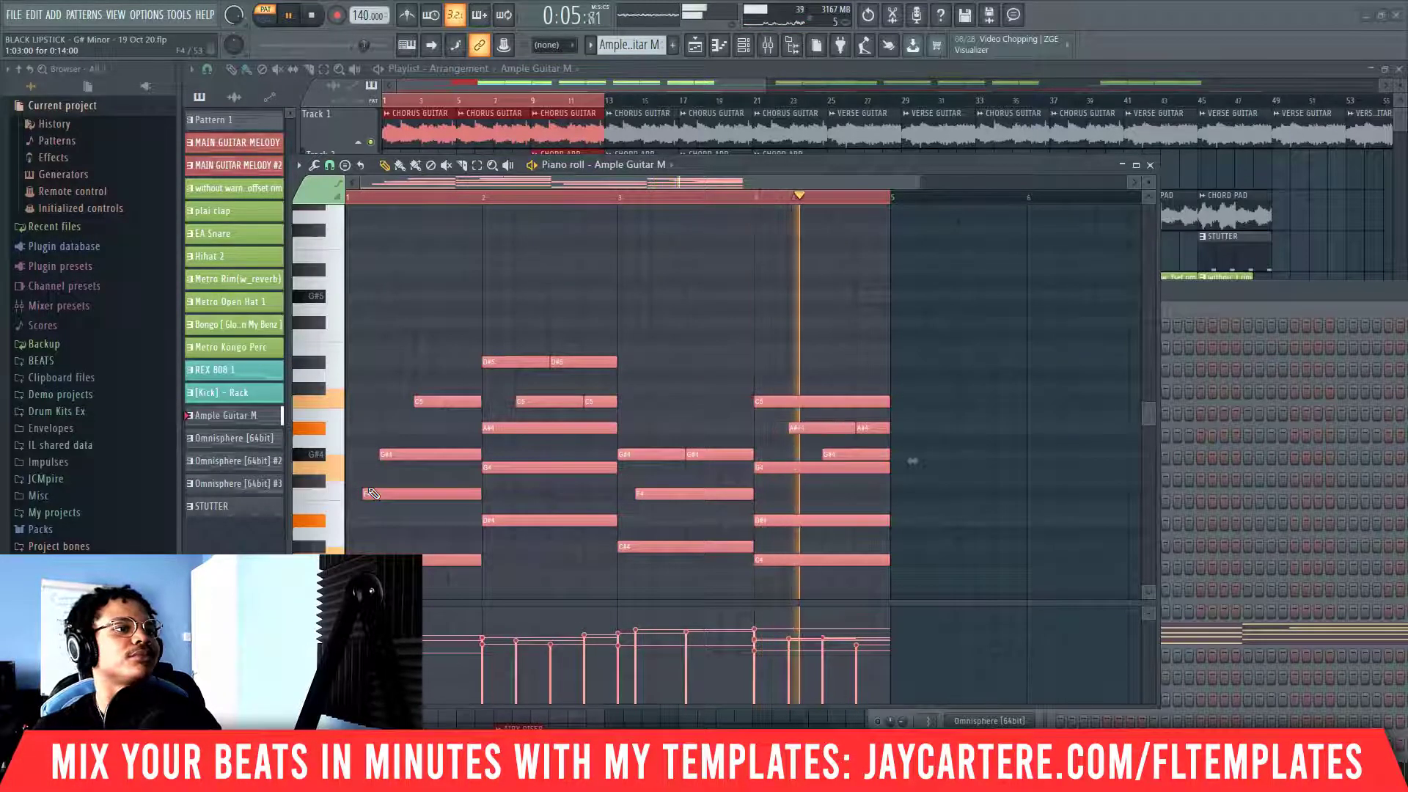
key("space")
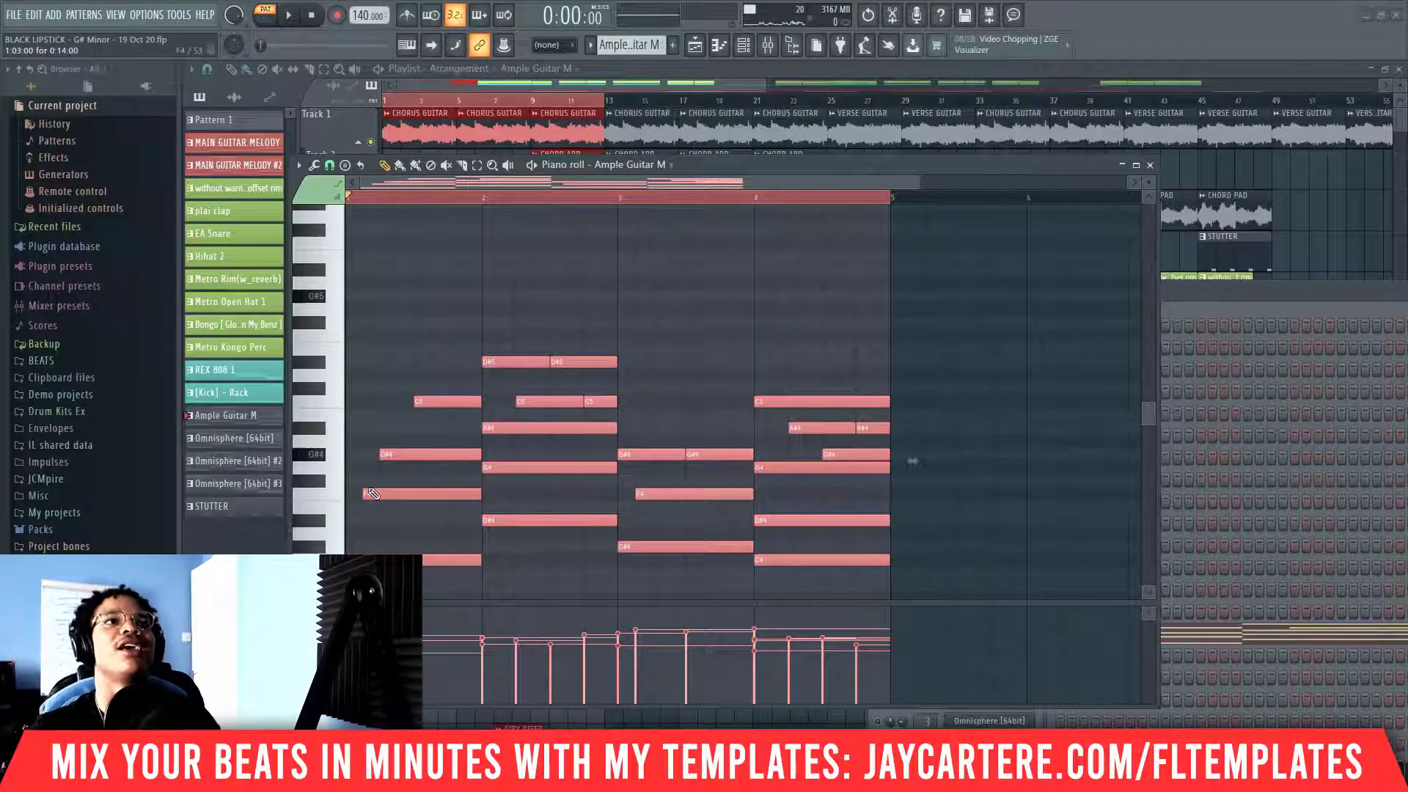
key("space")
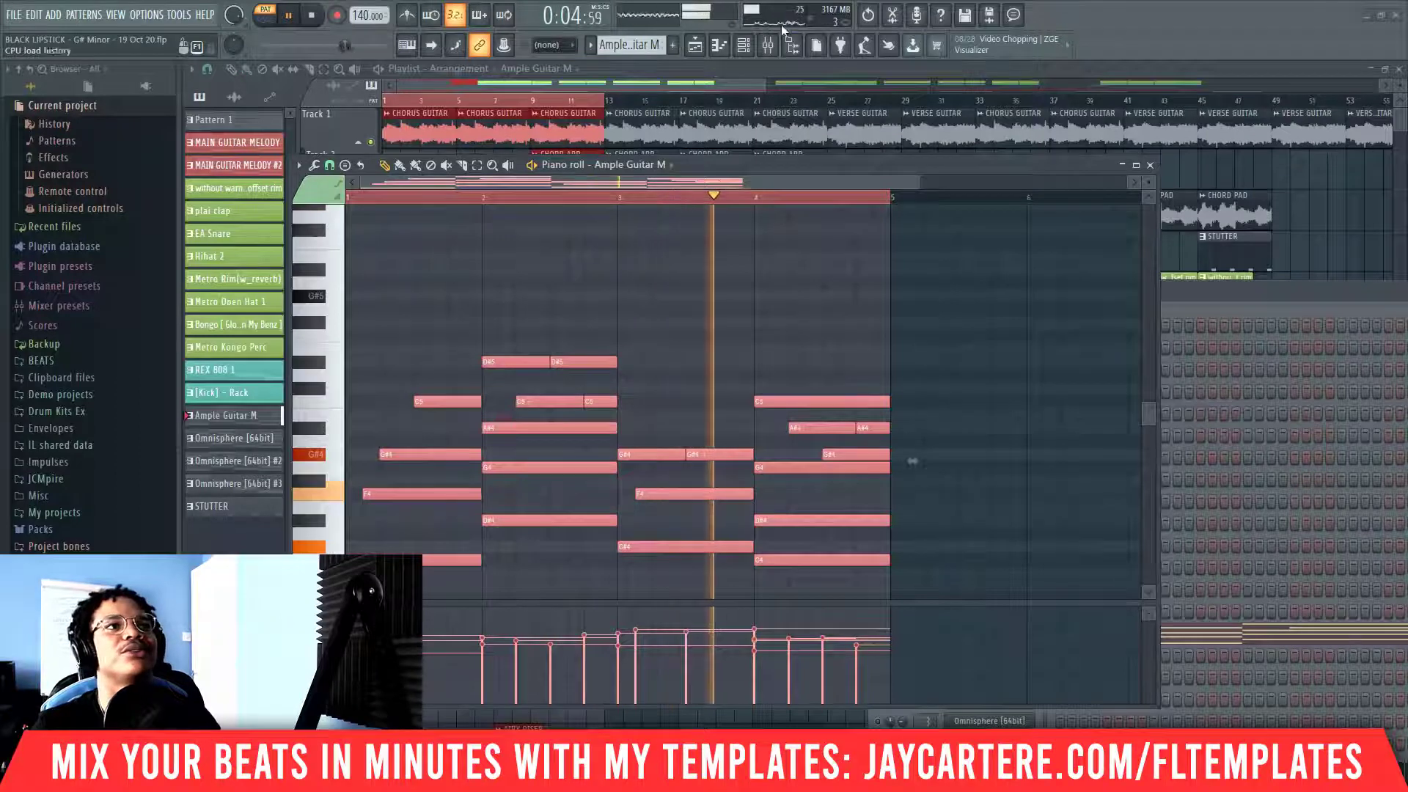
key("space")
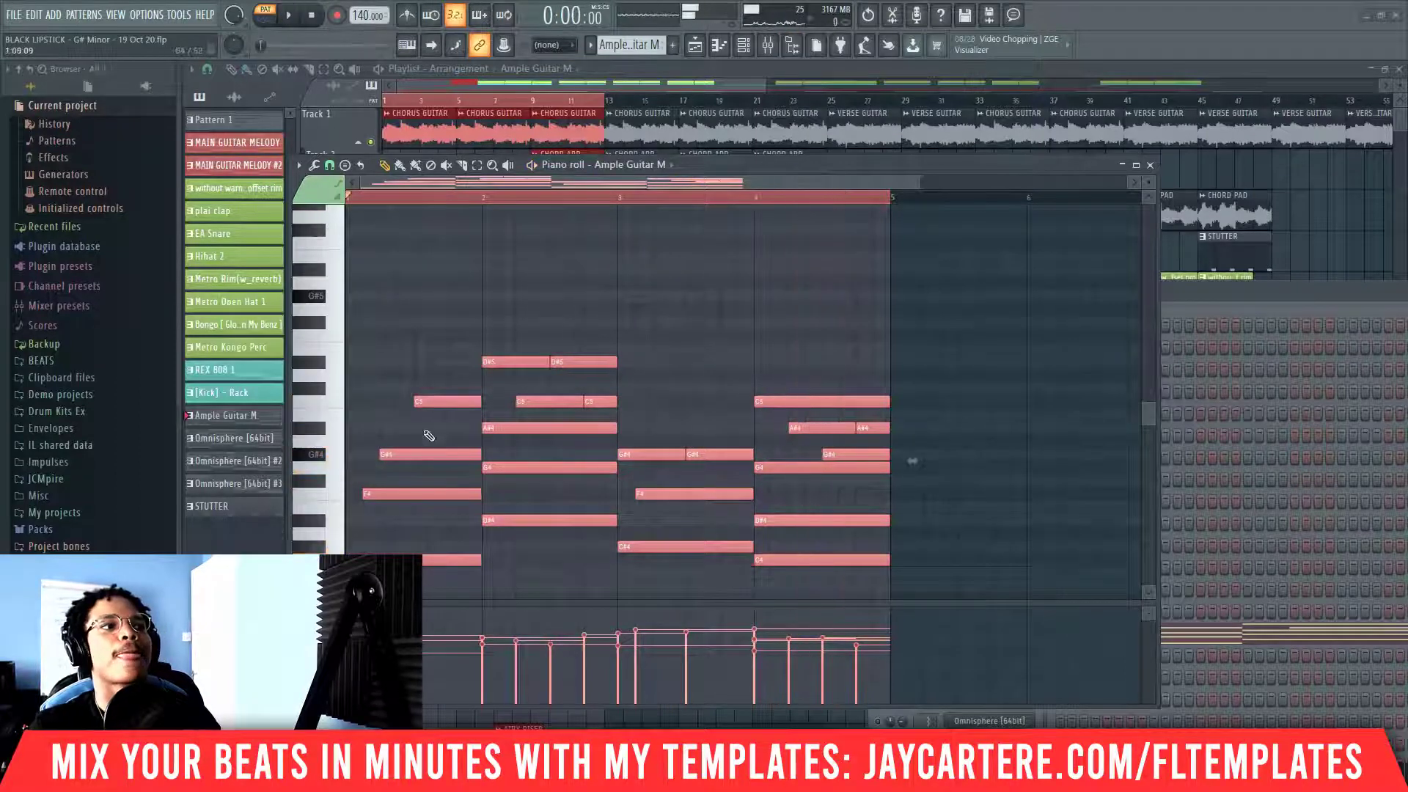
- Raise all the guitar notes by three semitones and lower them back by three
key("Up")
key("Up")
key("Up")
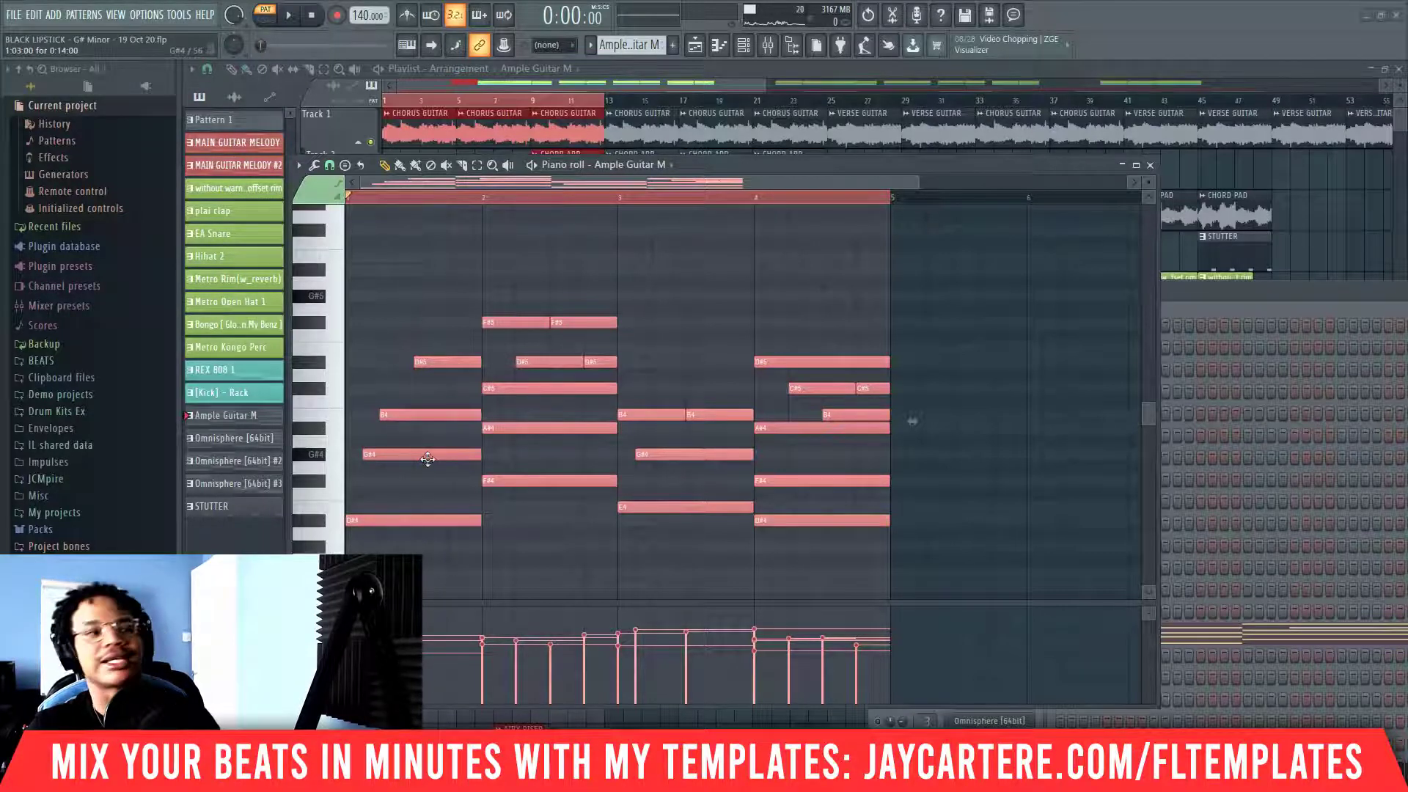
key("Down")
key("Down")
key("Down")
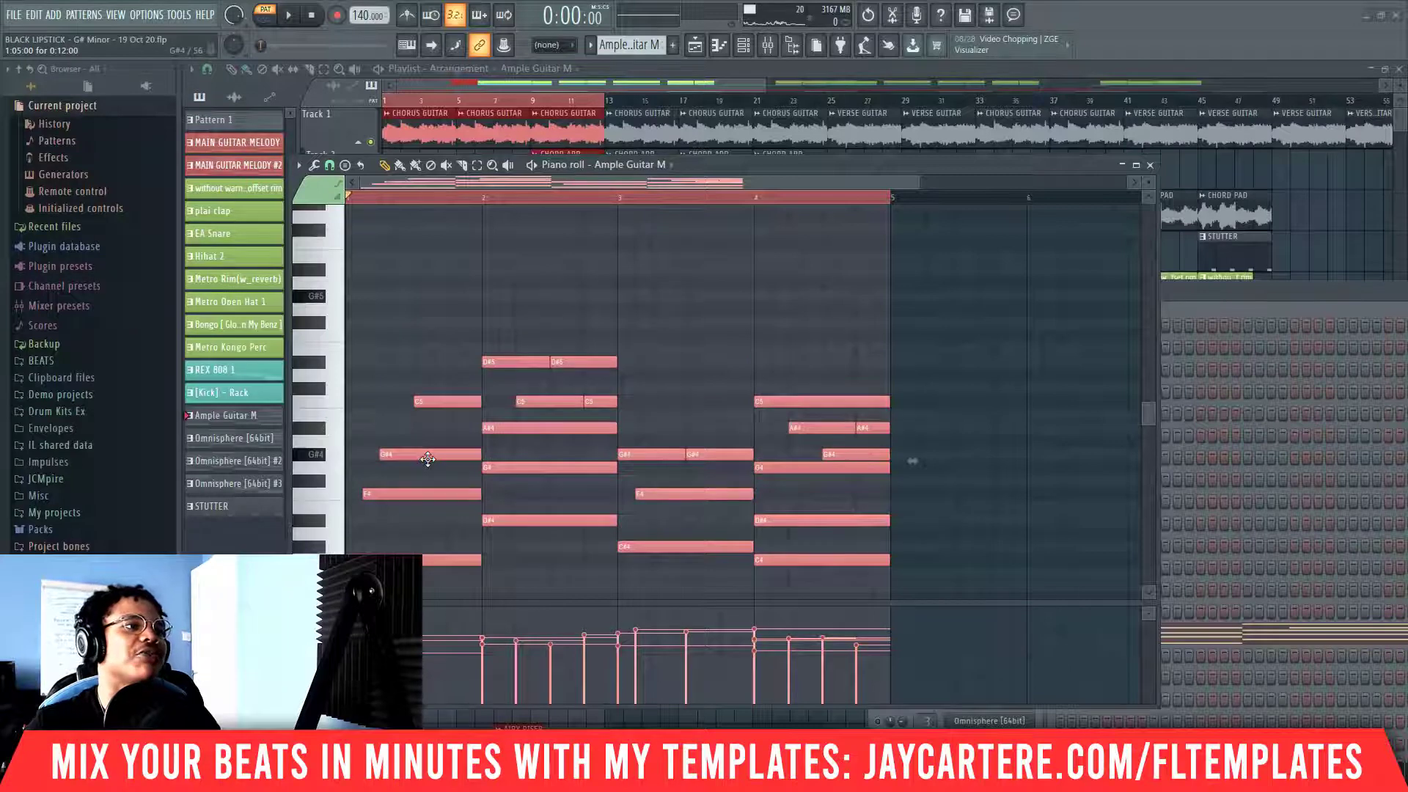
- Lower the guitar notes one more semitone, play the pattern briefly, and raise all the notes by four semitones
key("Down")
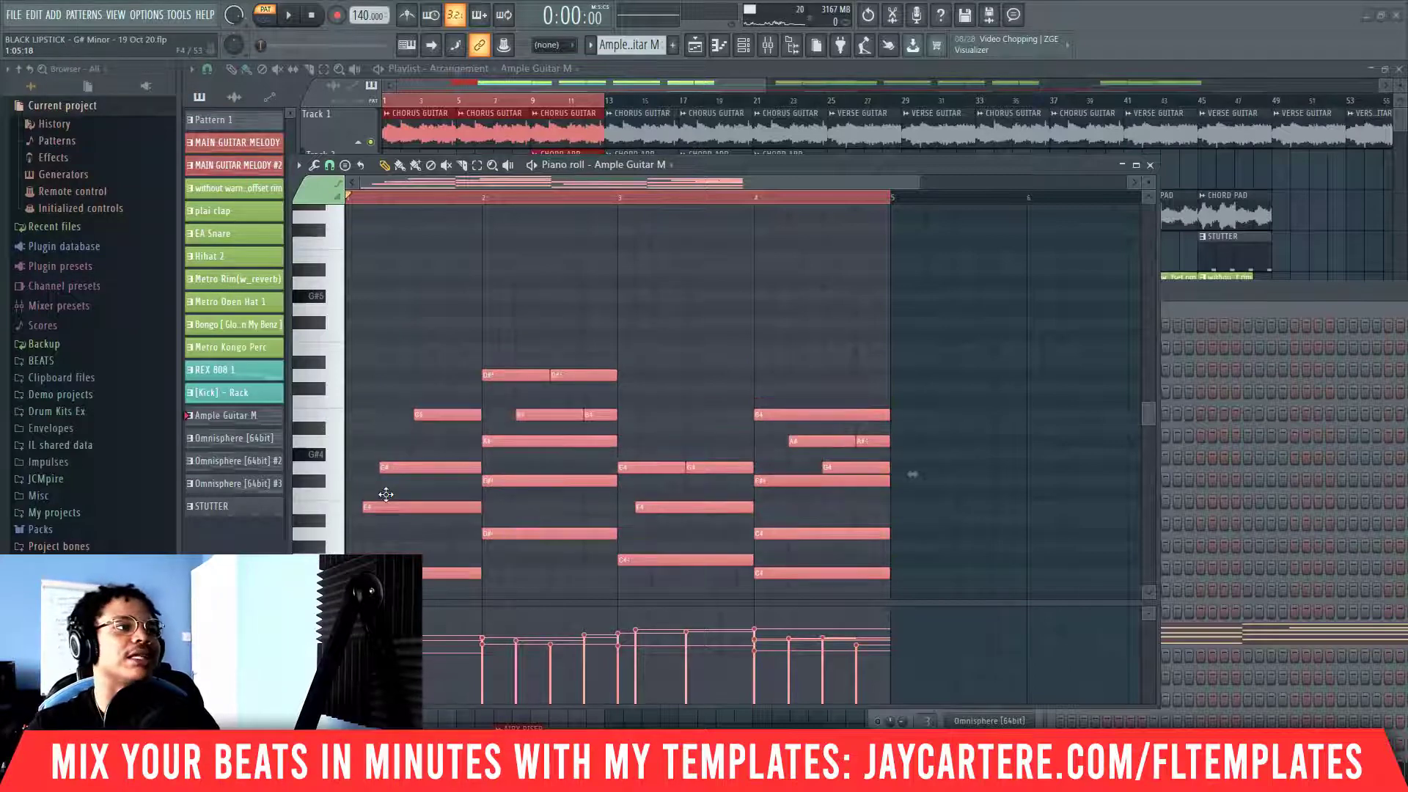
key("space")
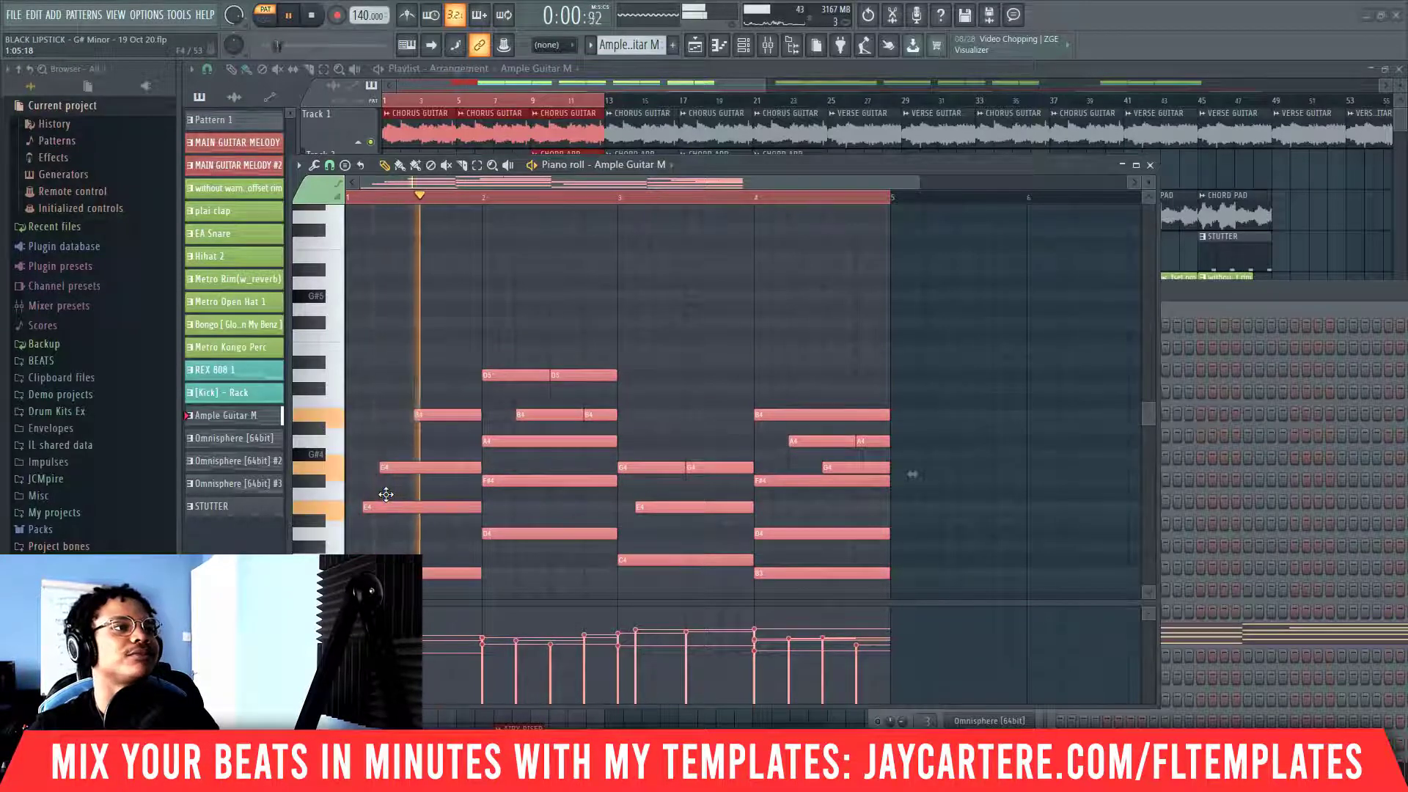
key("space")
key("Up")
key("Up")
key("Up")
key("Up")
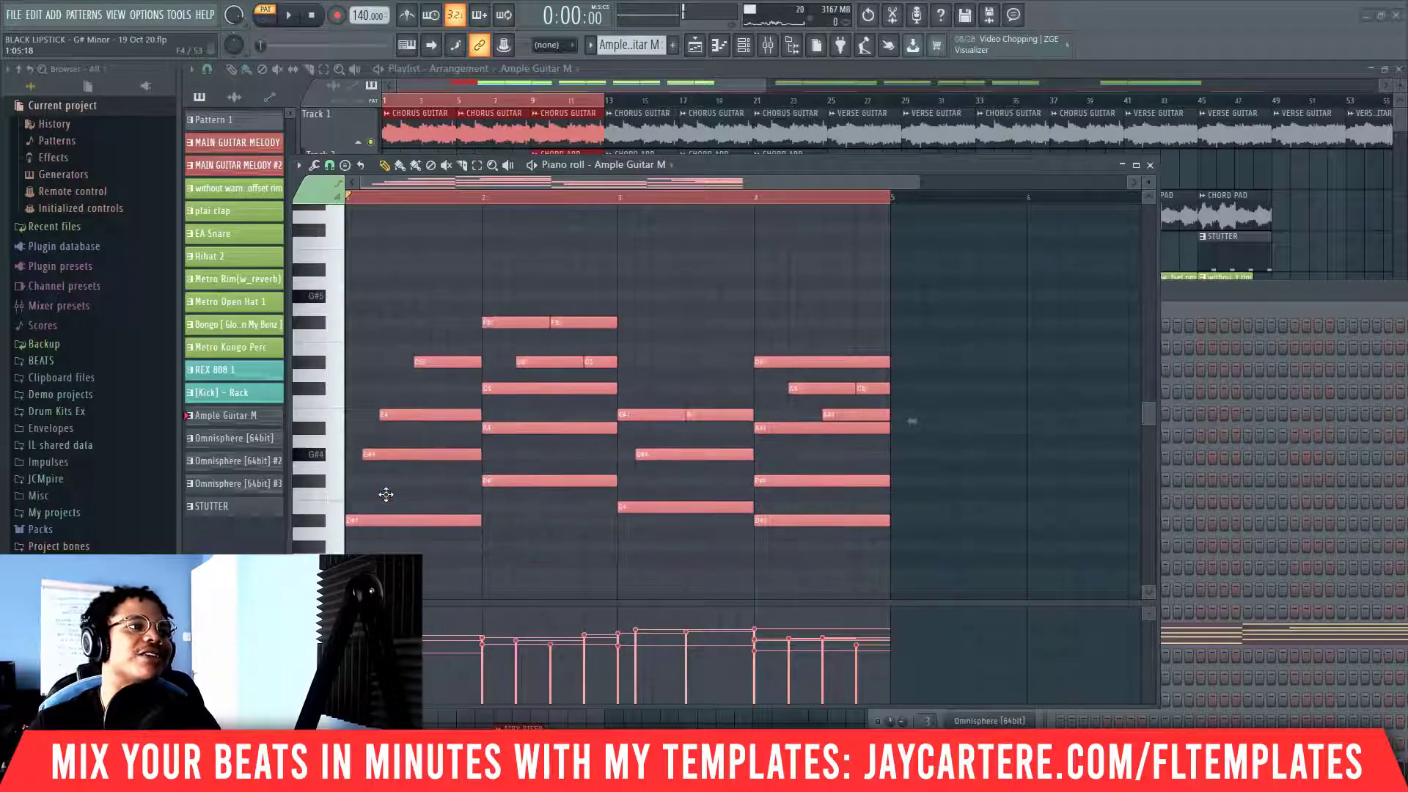
- Close the piano roll, unsolo the Ample Guitar M channel, and place its pattern at bar 1 of Track 9
left_click(1151, 168)
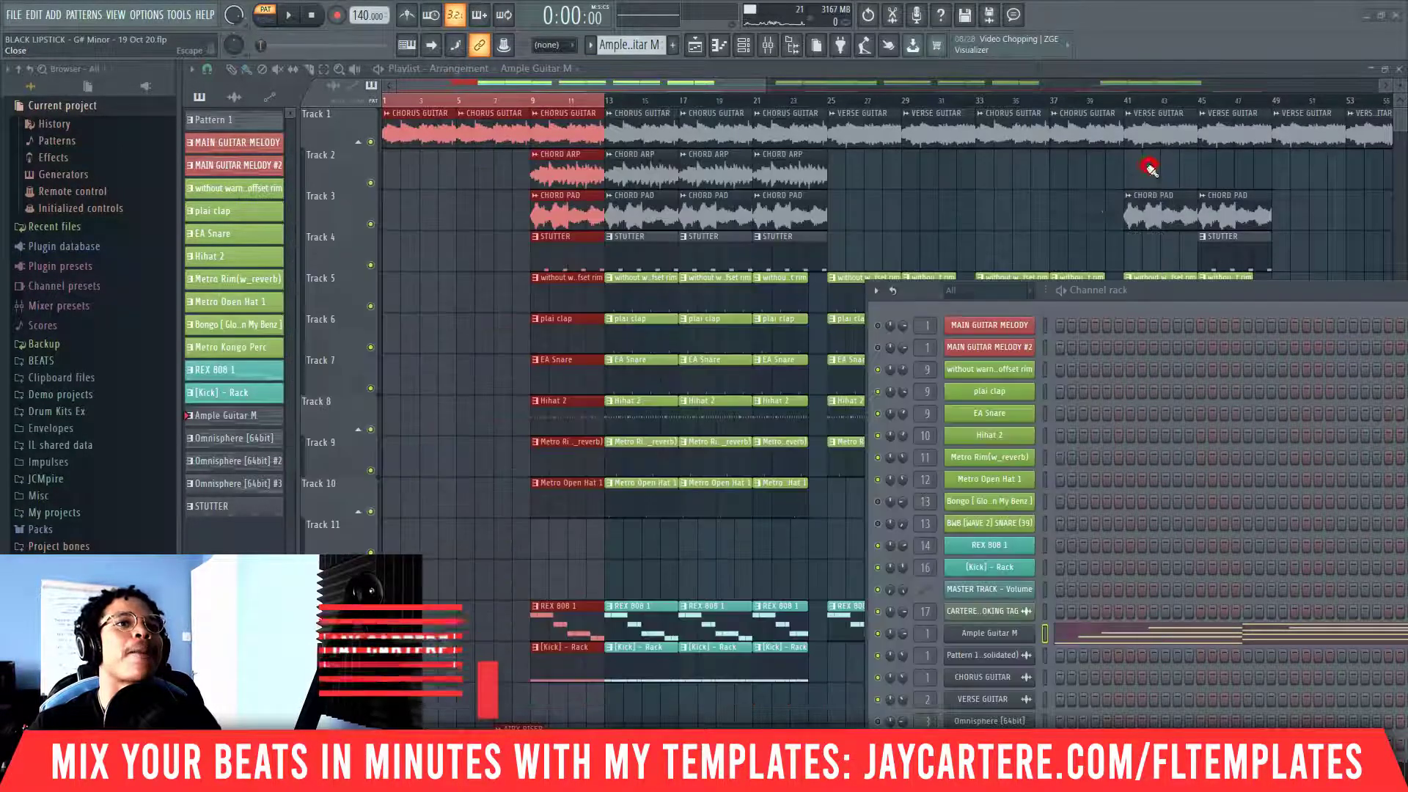
left_click(1209, 289)
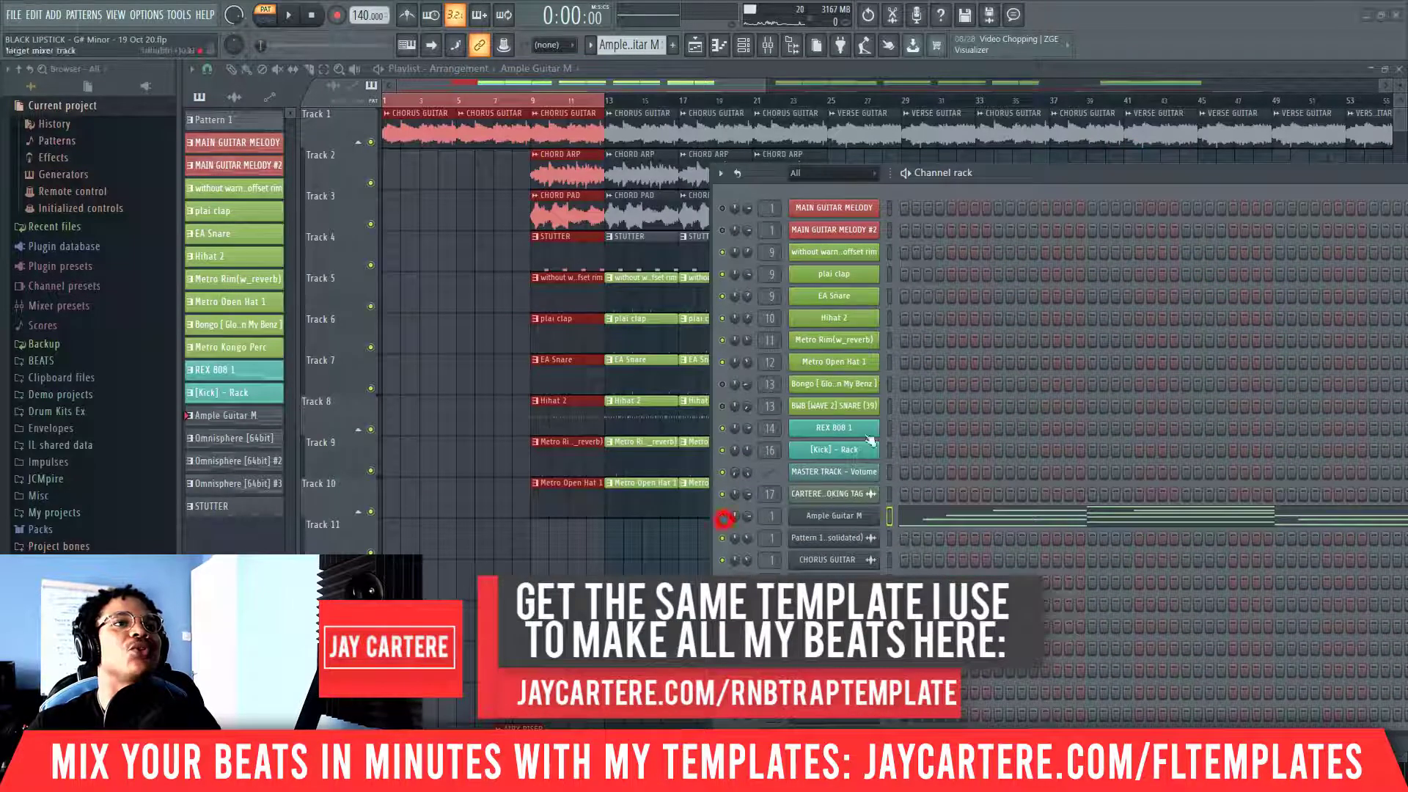
left_click_drag(1020, 180, 953, 174)
left_click(656, 511)
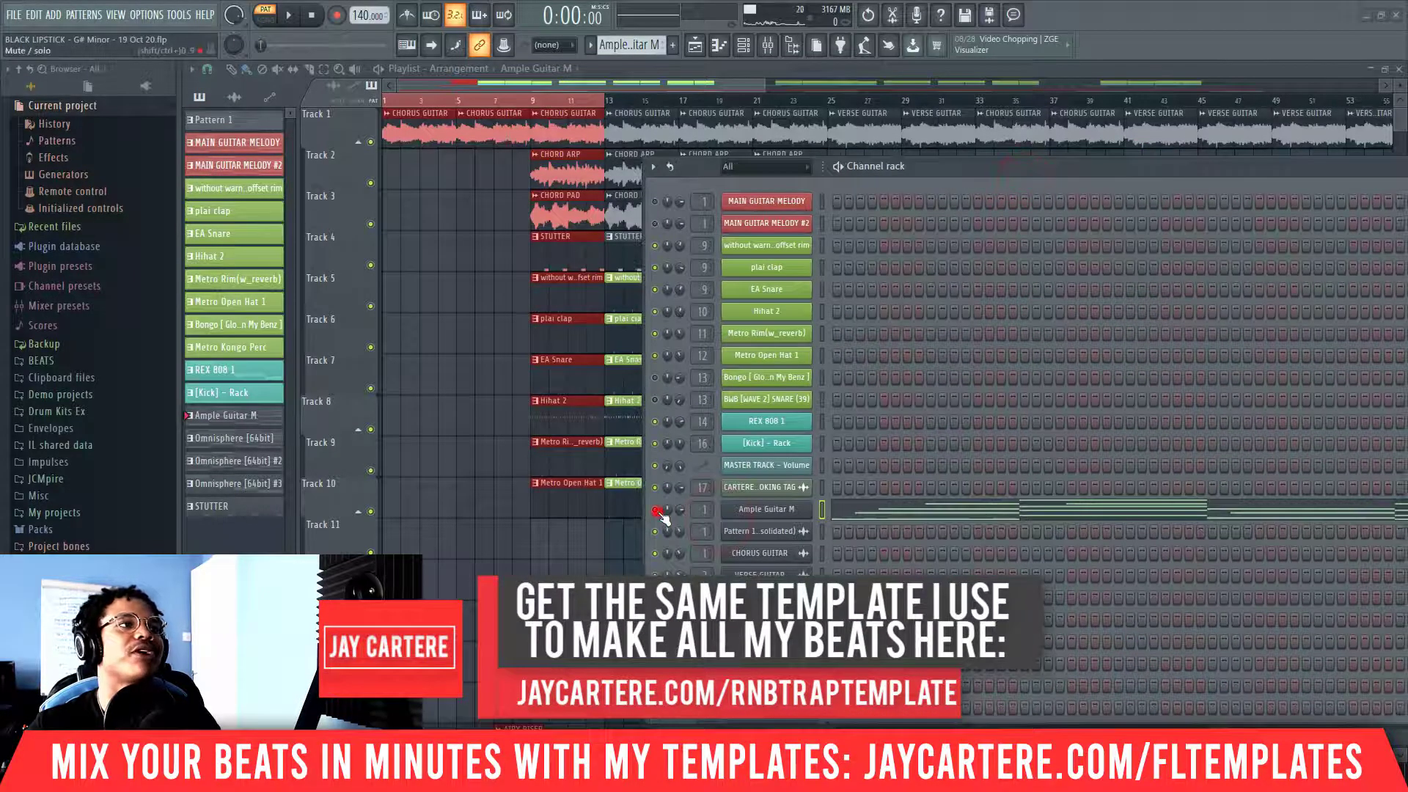
left_click(412, 477)
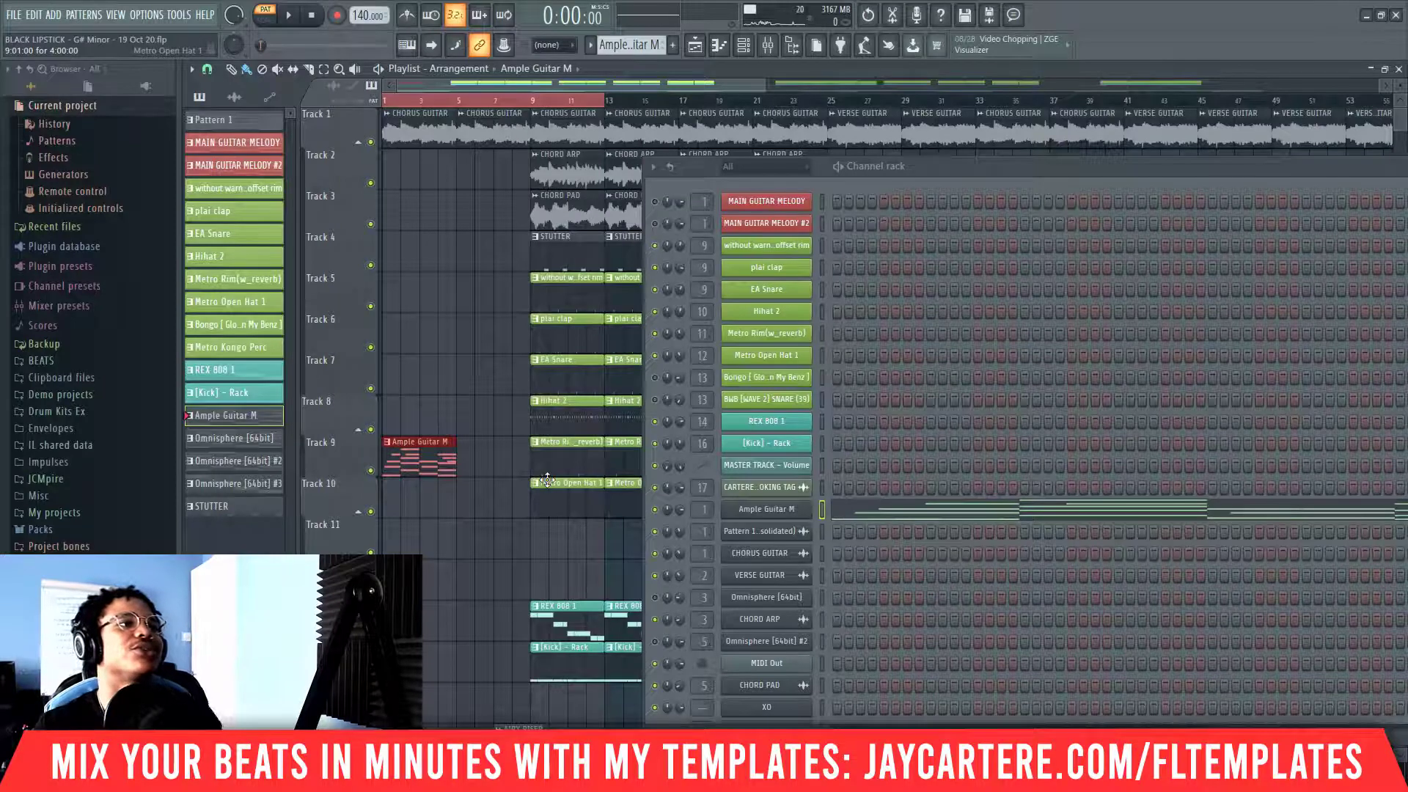
- Limit the time selection to the four-bar Ample Guitar M clip on Track 9 and consolidate it to audio
key("ctrl+alt+c")
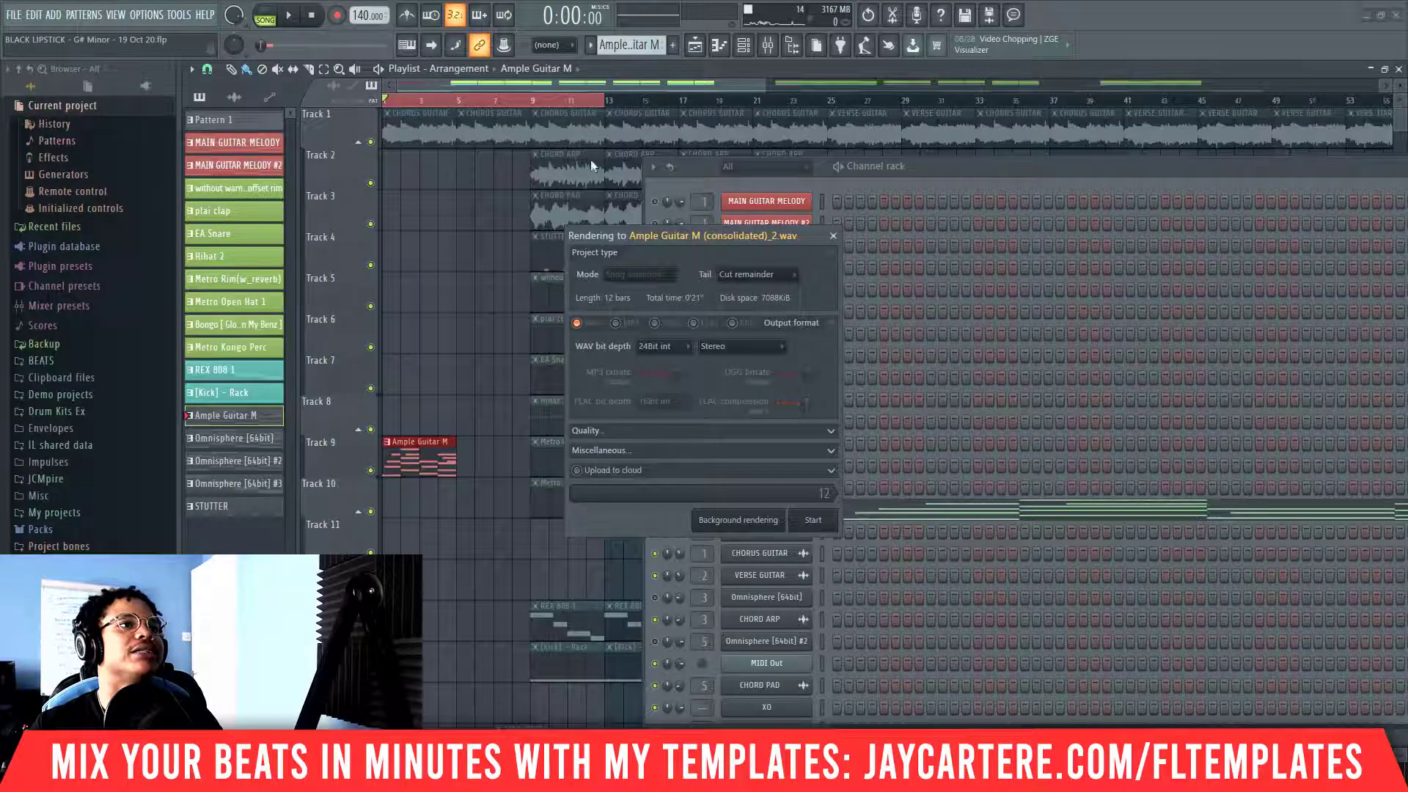
left_click(835, 234)
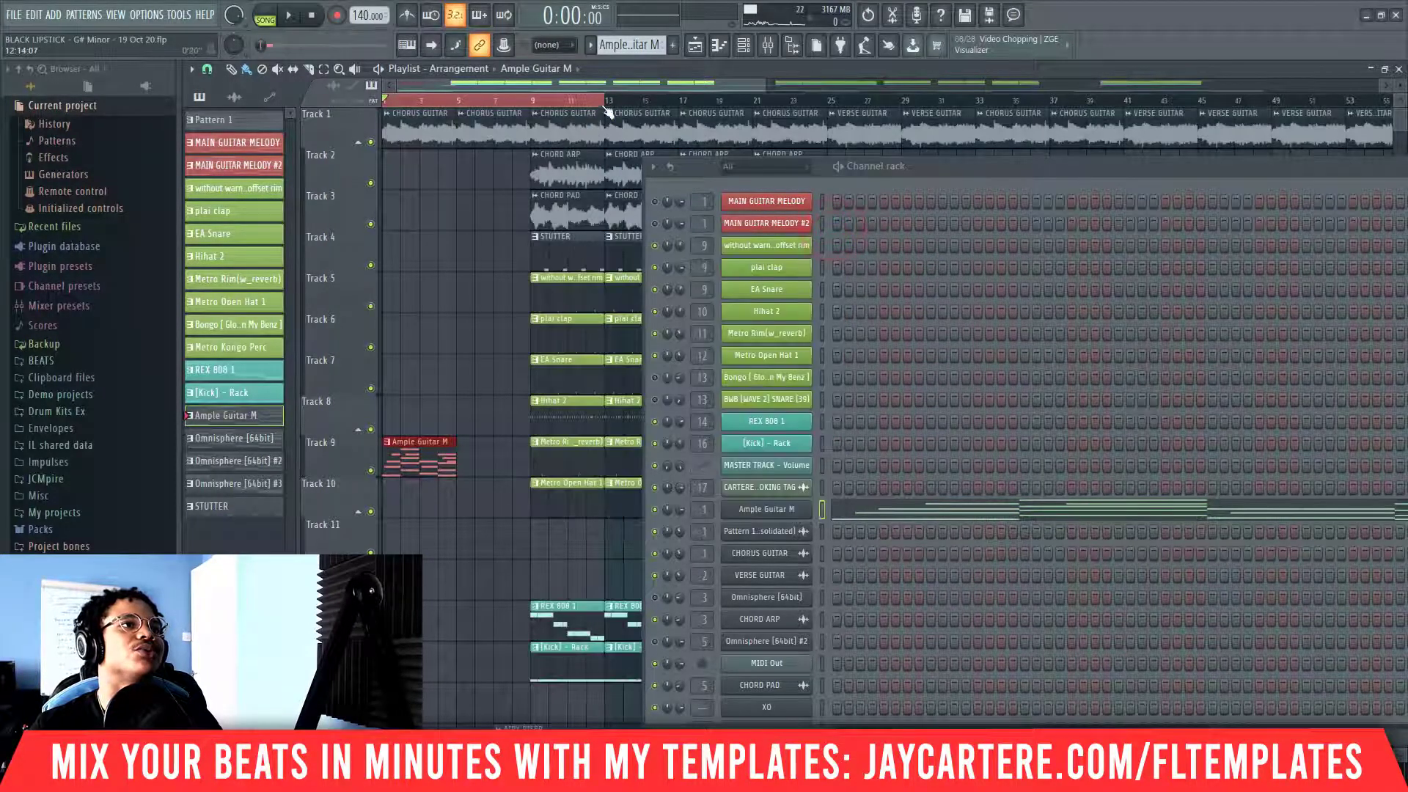
left_click_drag(474, 484, 402, 451)
key("ctrl+alt+c")
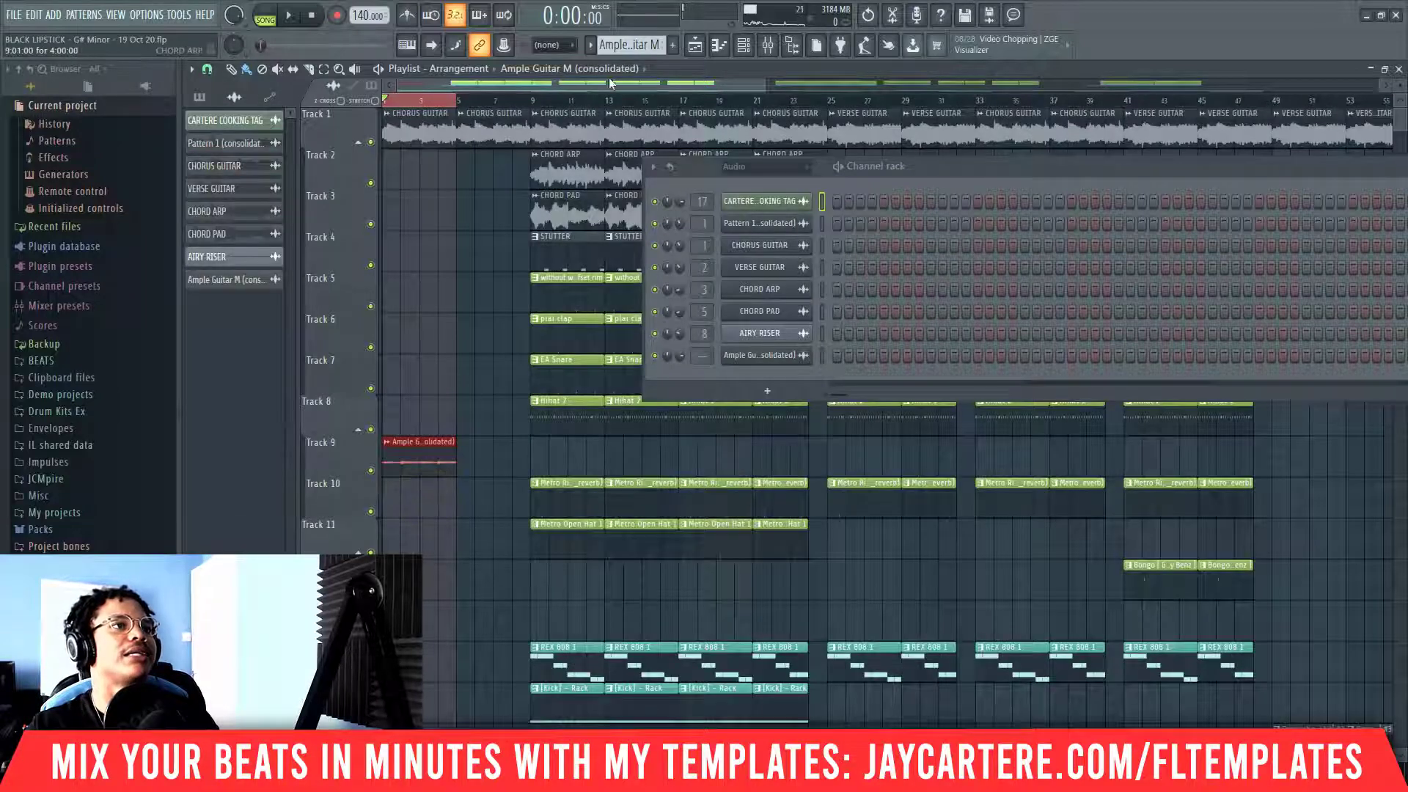
- Normalize the consolidated Ample Guitar M audio clip in its channel settings
scroll(634, 47, "up", 1)
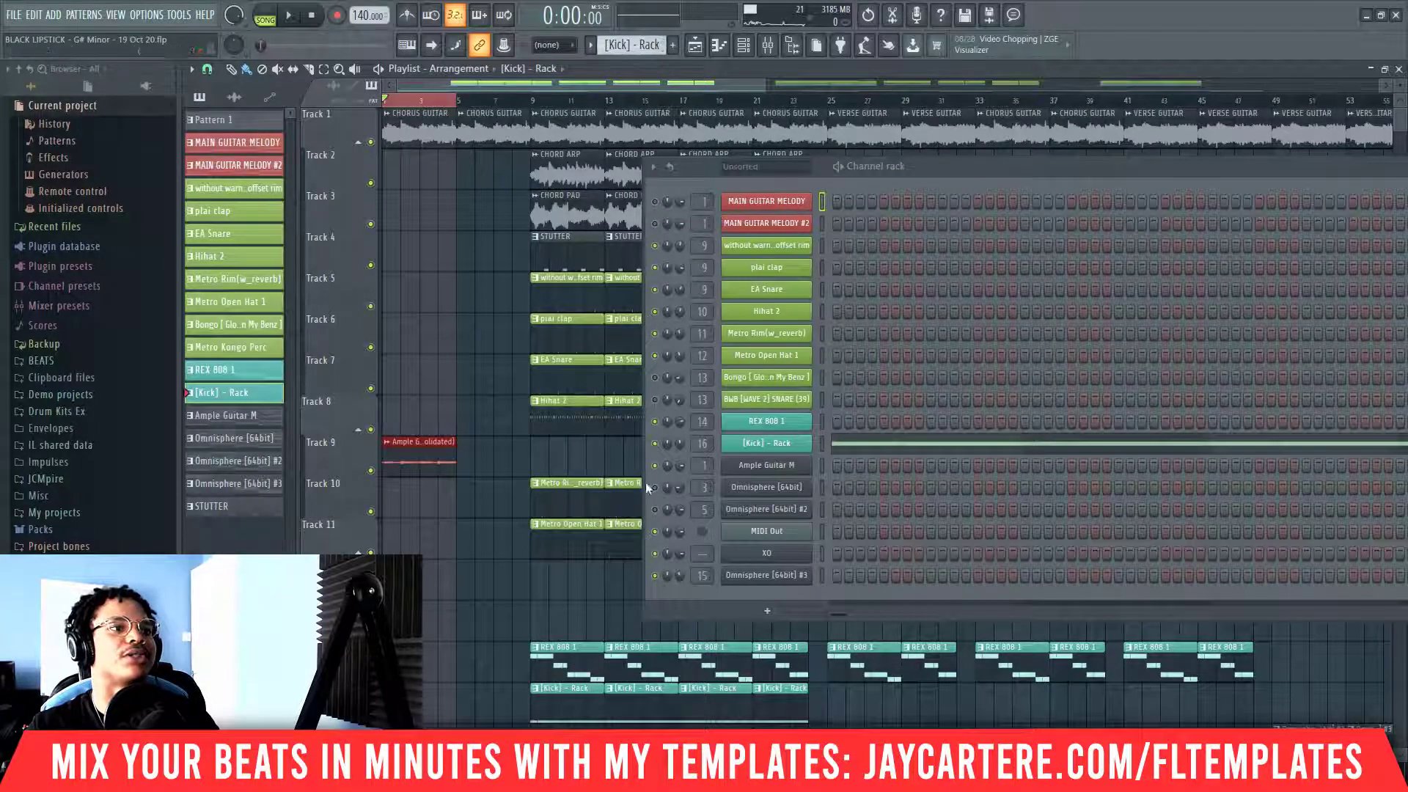
double_click(423, 461)
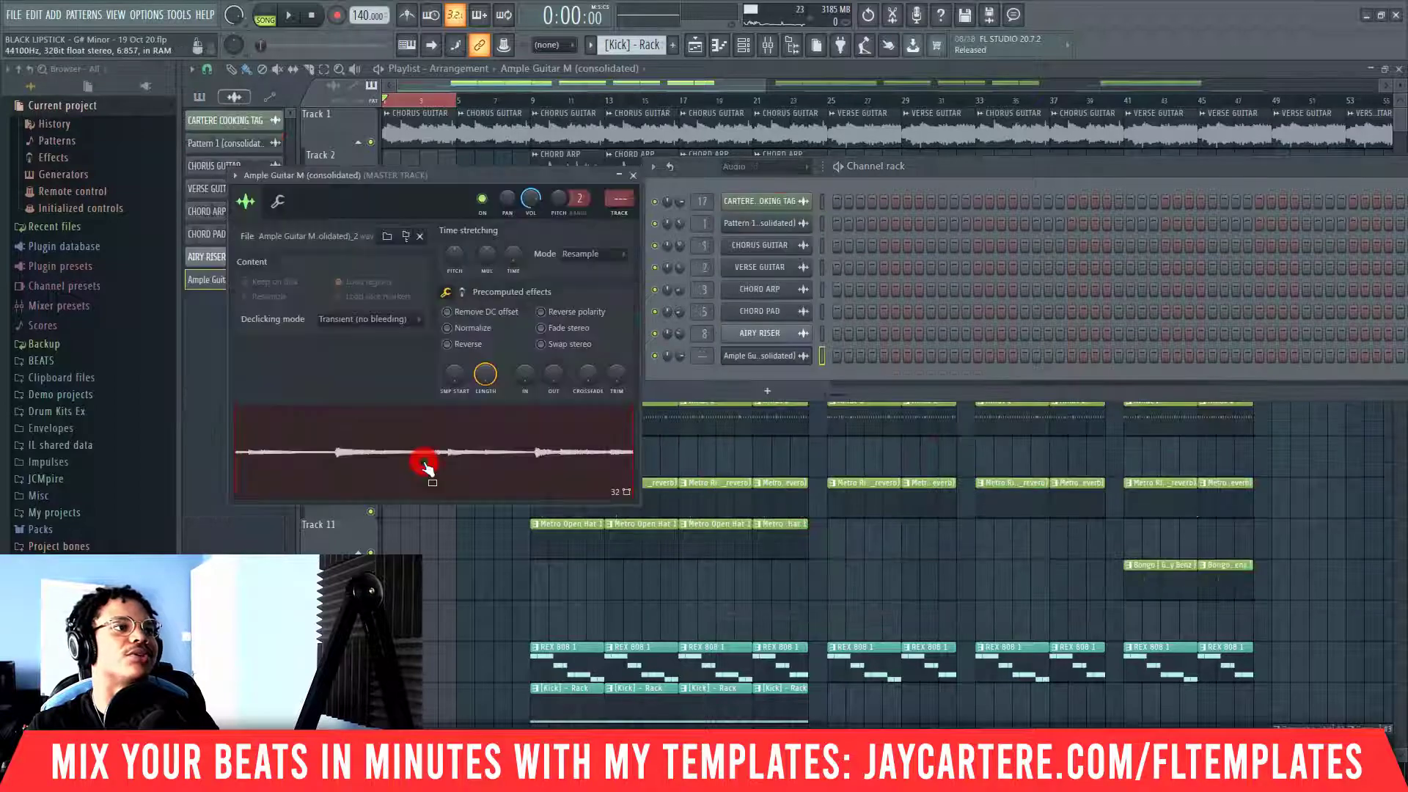
left_click(469, 331)
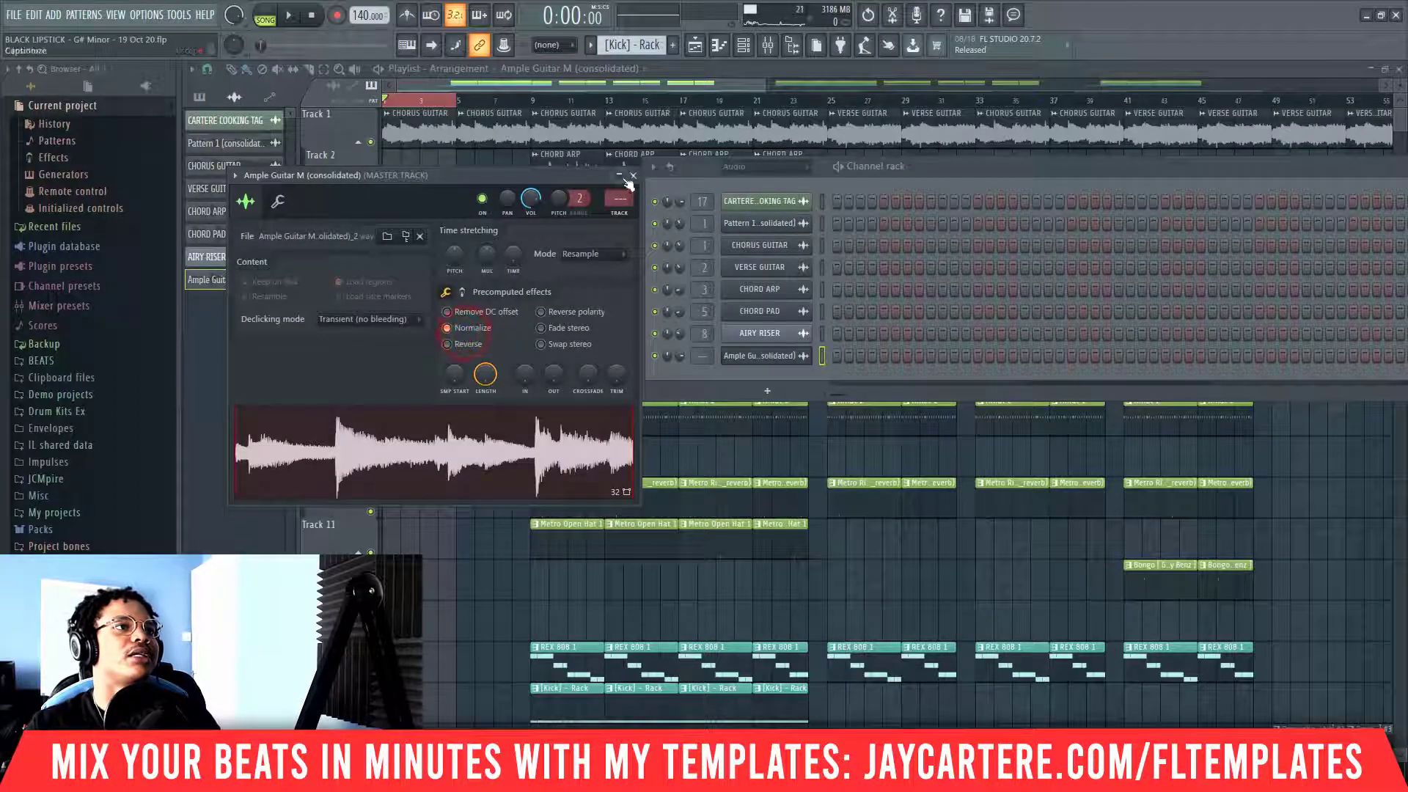
left_click(632, 176)
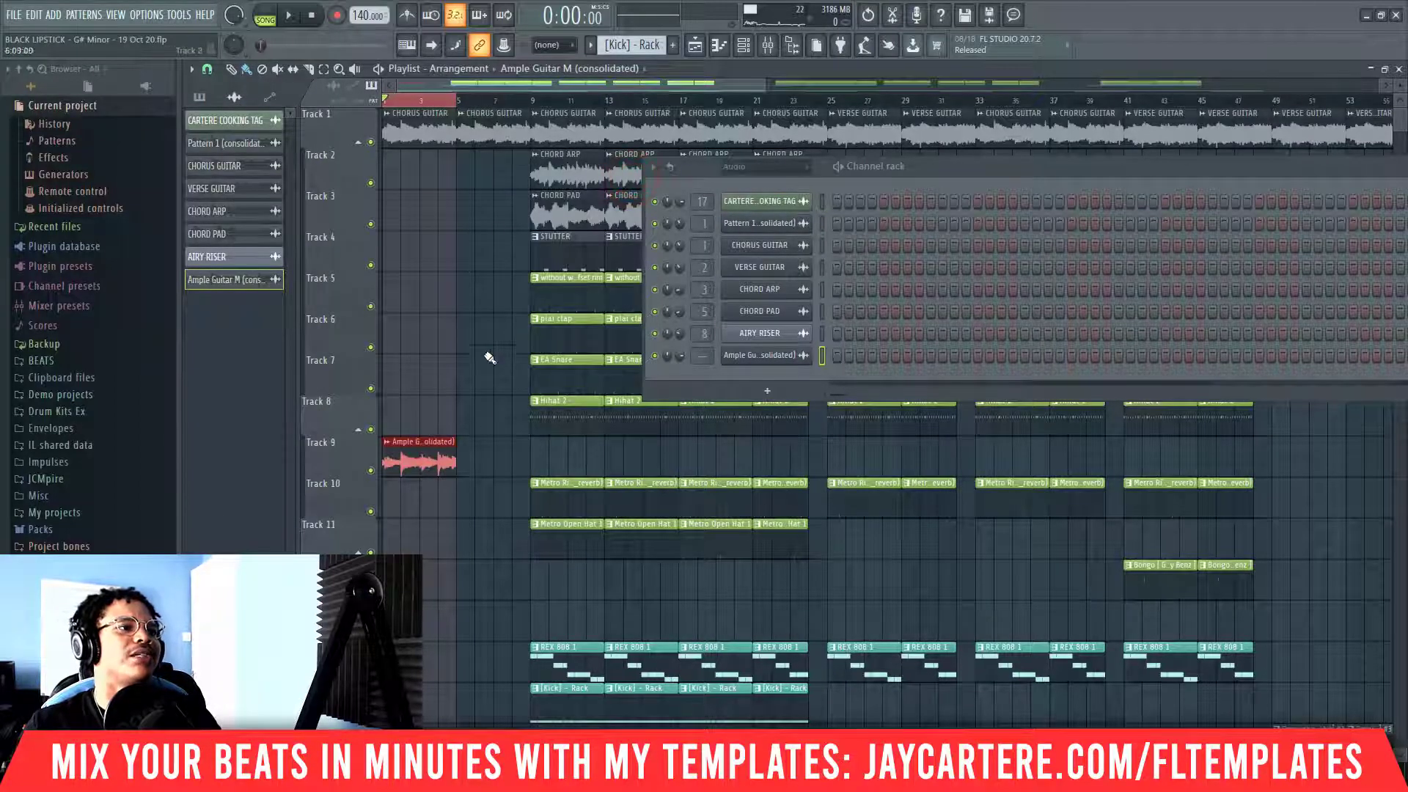
- Mute Track 1 and play the consolidated guitar clip
scroll(479, 388, "down", 3)
scroll(481, 415, "up", 3)
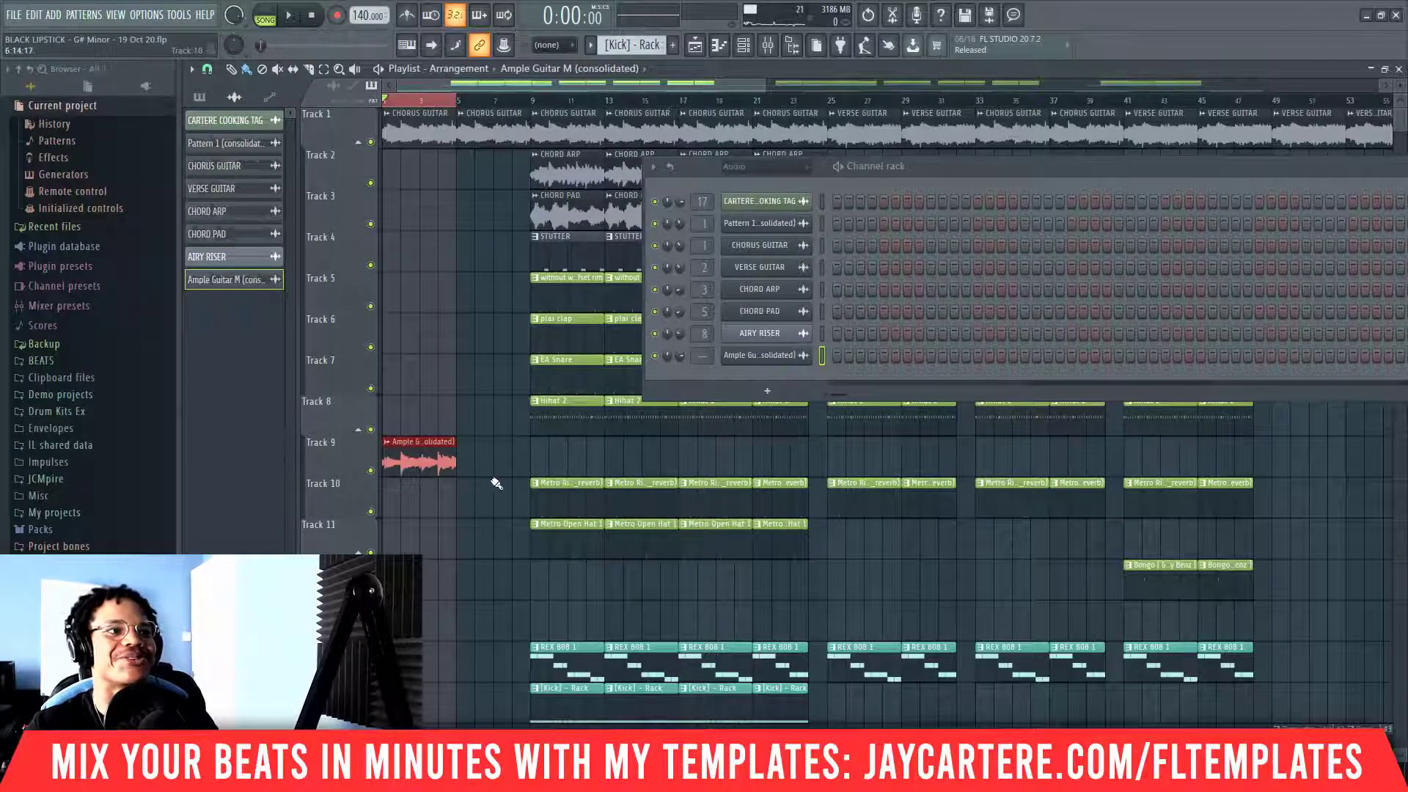
left_click(370, 142)
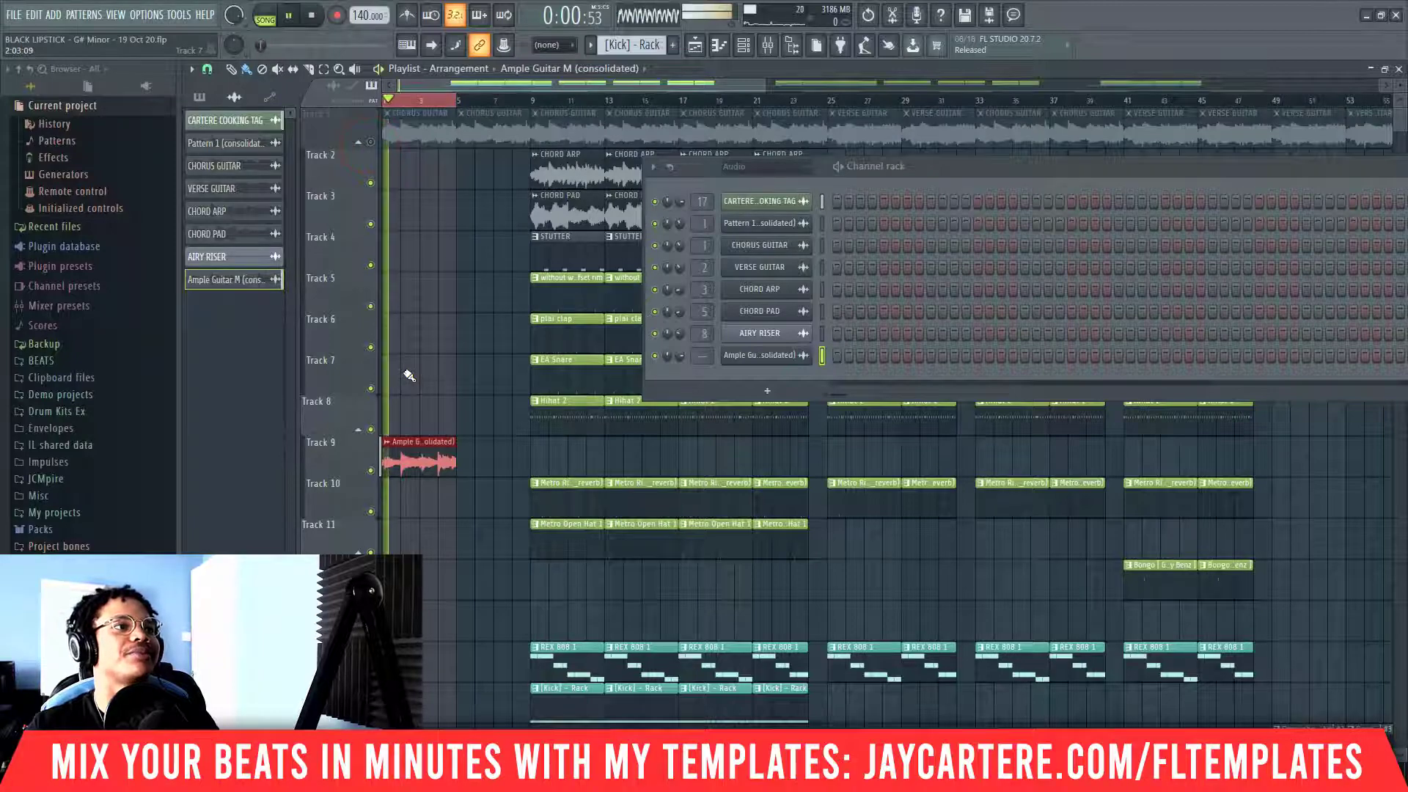
- Lower the guitar clip's volume, set its declicking mode to Crossfade (bleeding), and route it to mixer track 1 before playing it
double_click(416, 468)
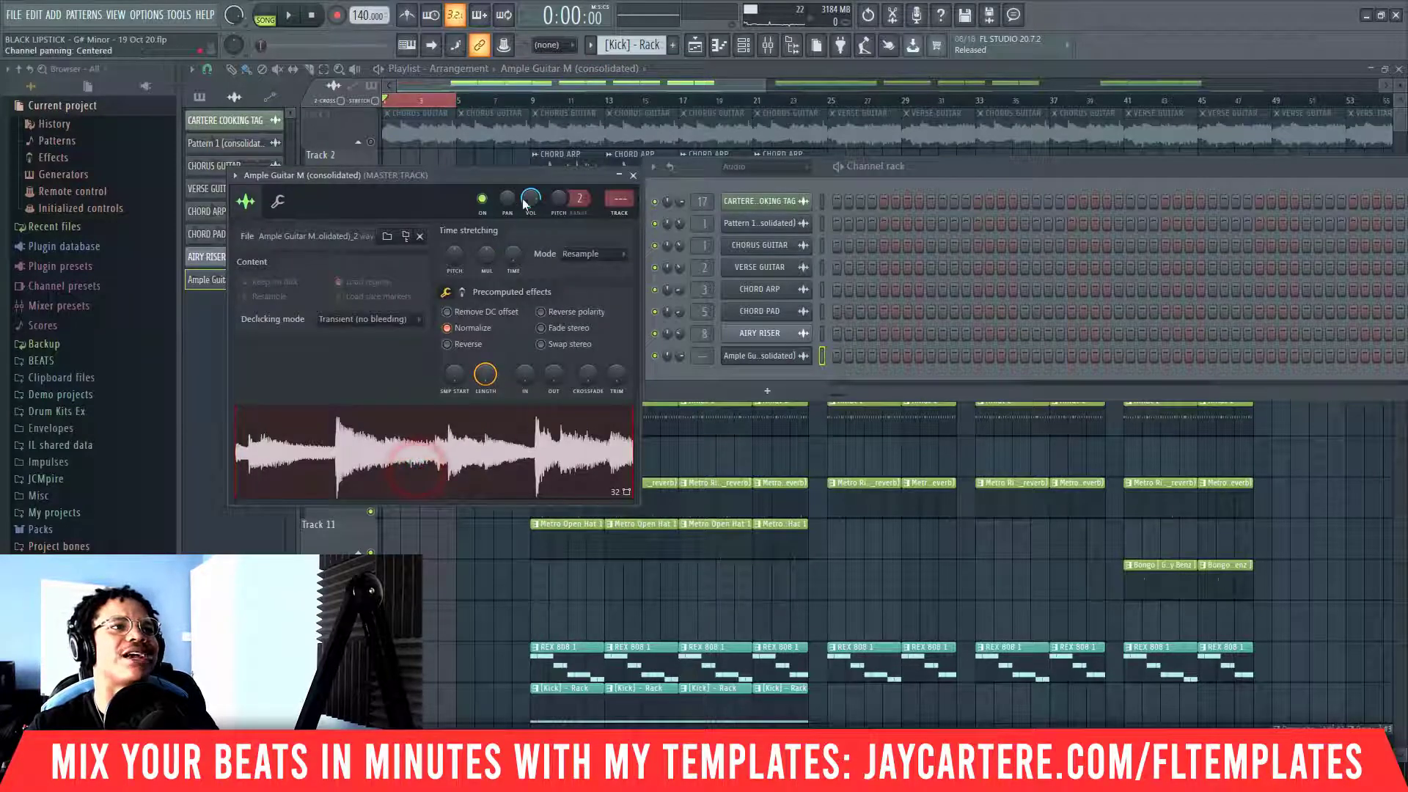
left_click_drag(530, 197, 530, 200)
left_click(405, 322)
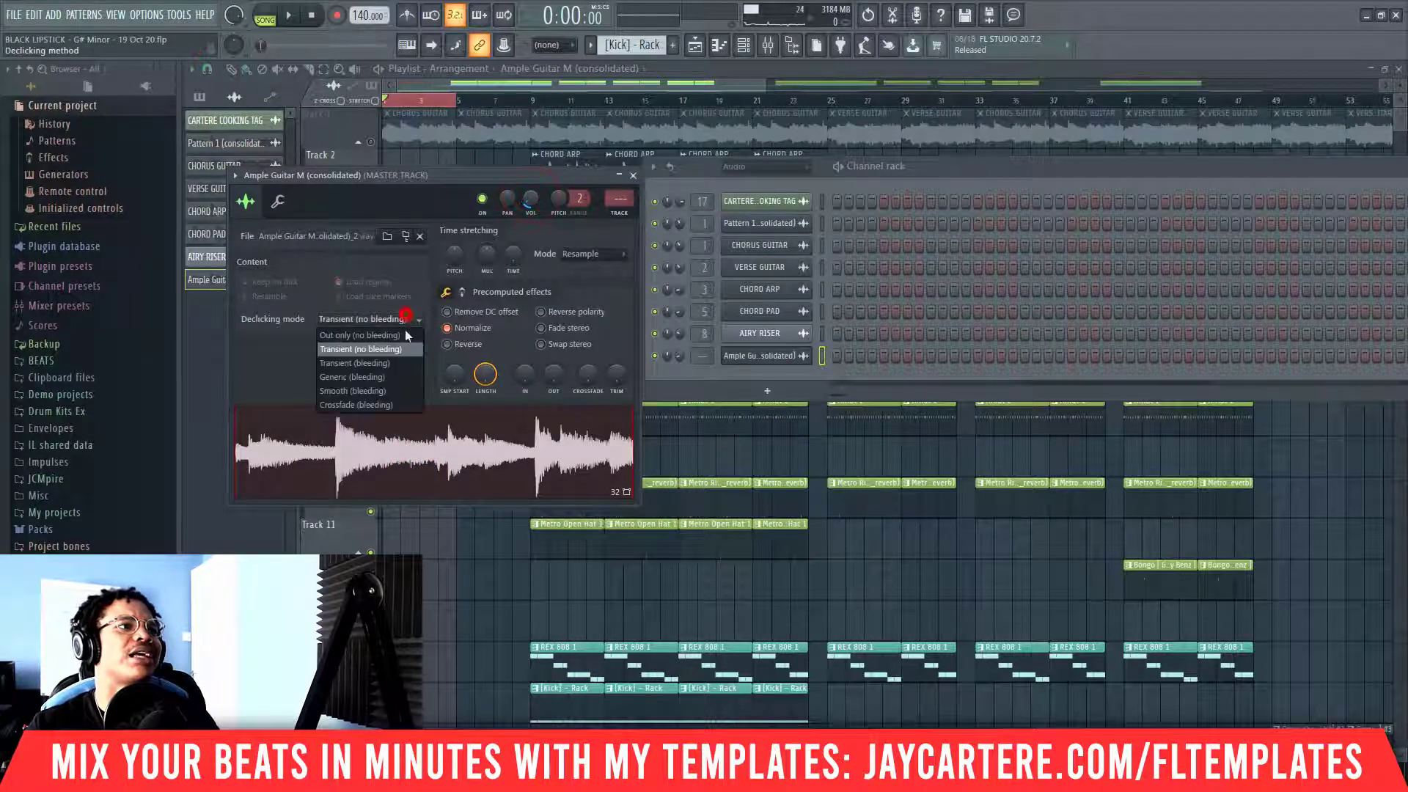
left_click(367, 402)
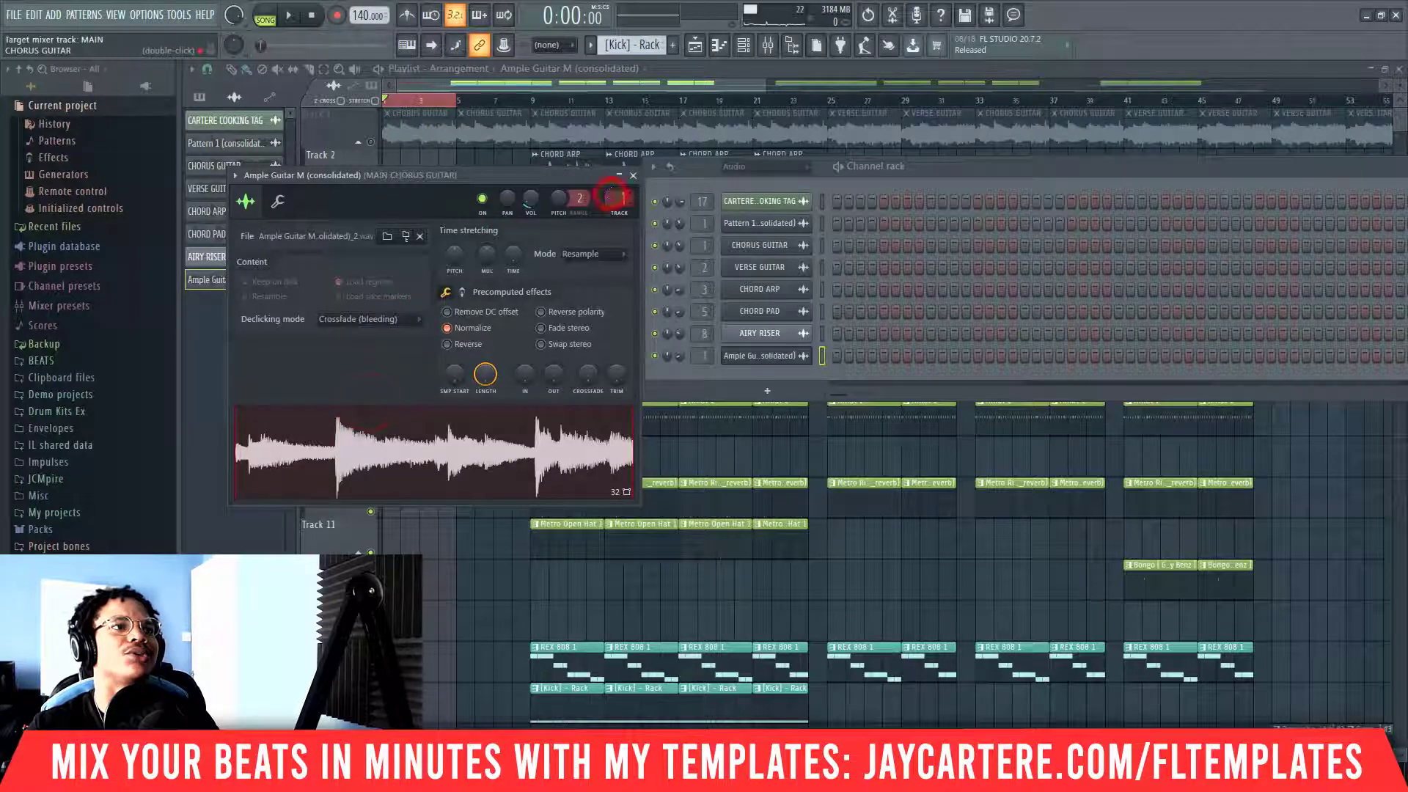
left_click(632, 175)
key("space")
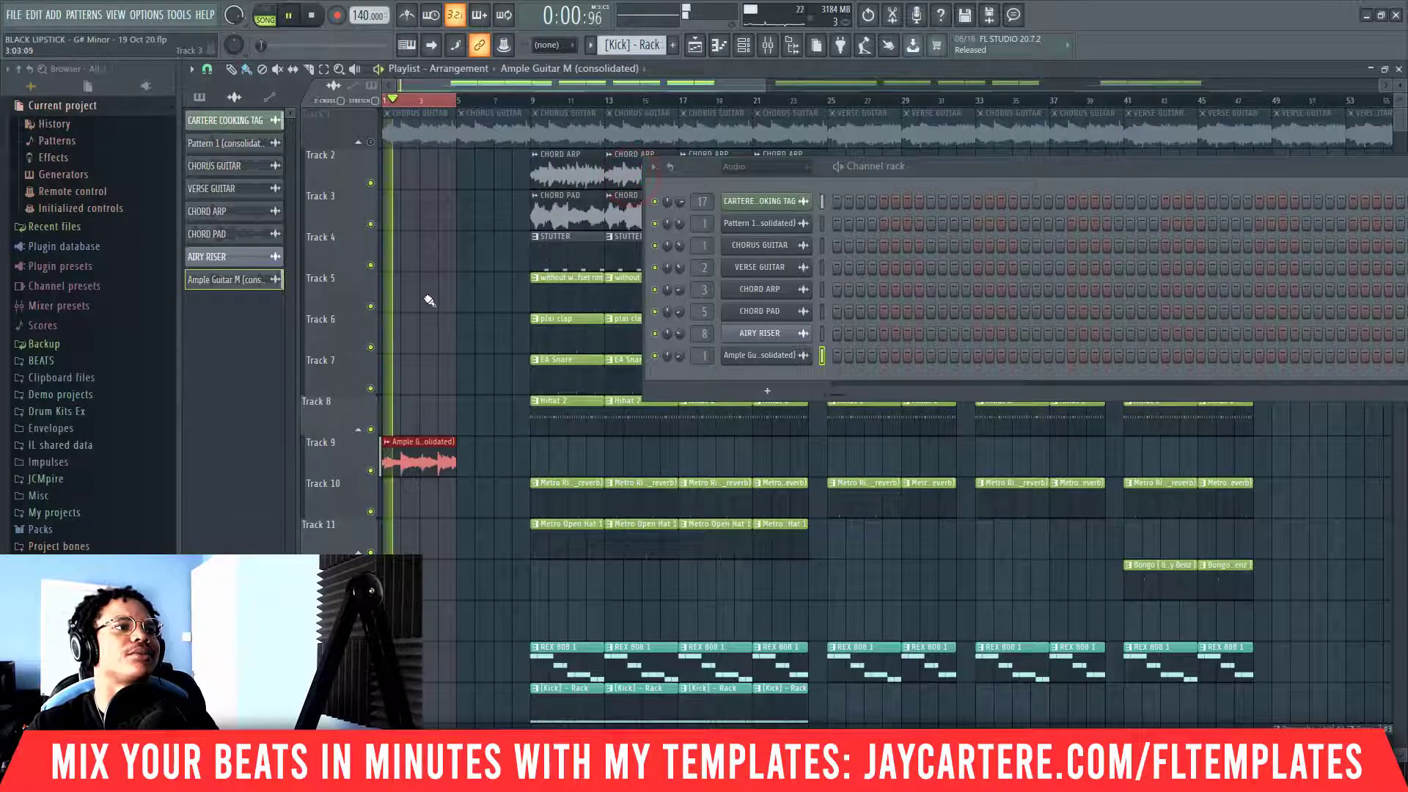
- Set the consolidated guitar clip's channel volume to 25% while playing it back, and close its settings
double_click(420, 459)
left_click_drag(530, 197, 534, 203)
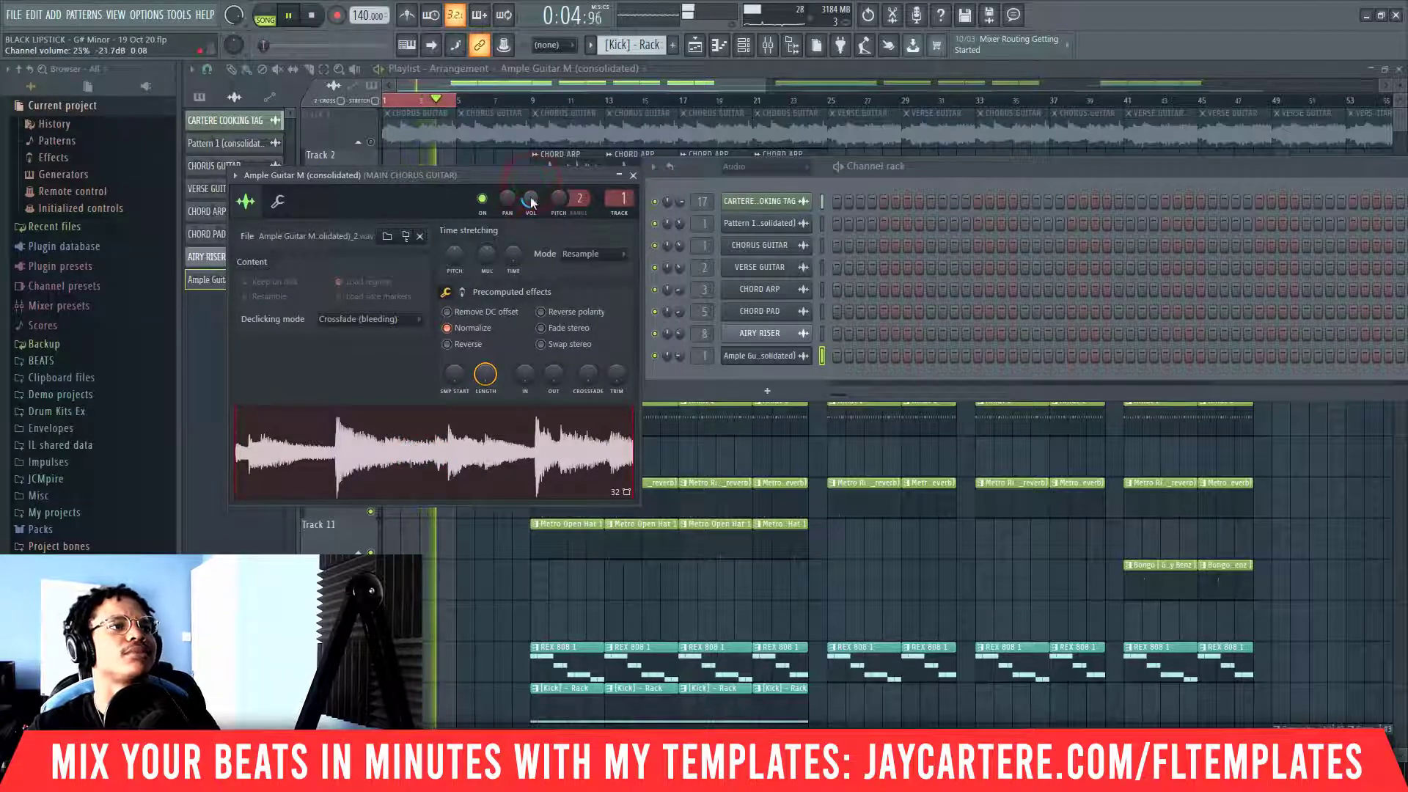
key("space")
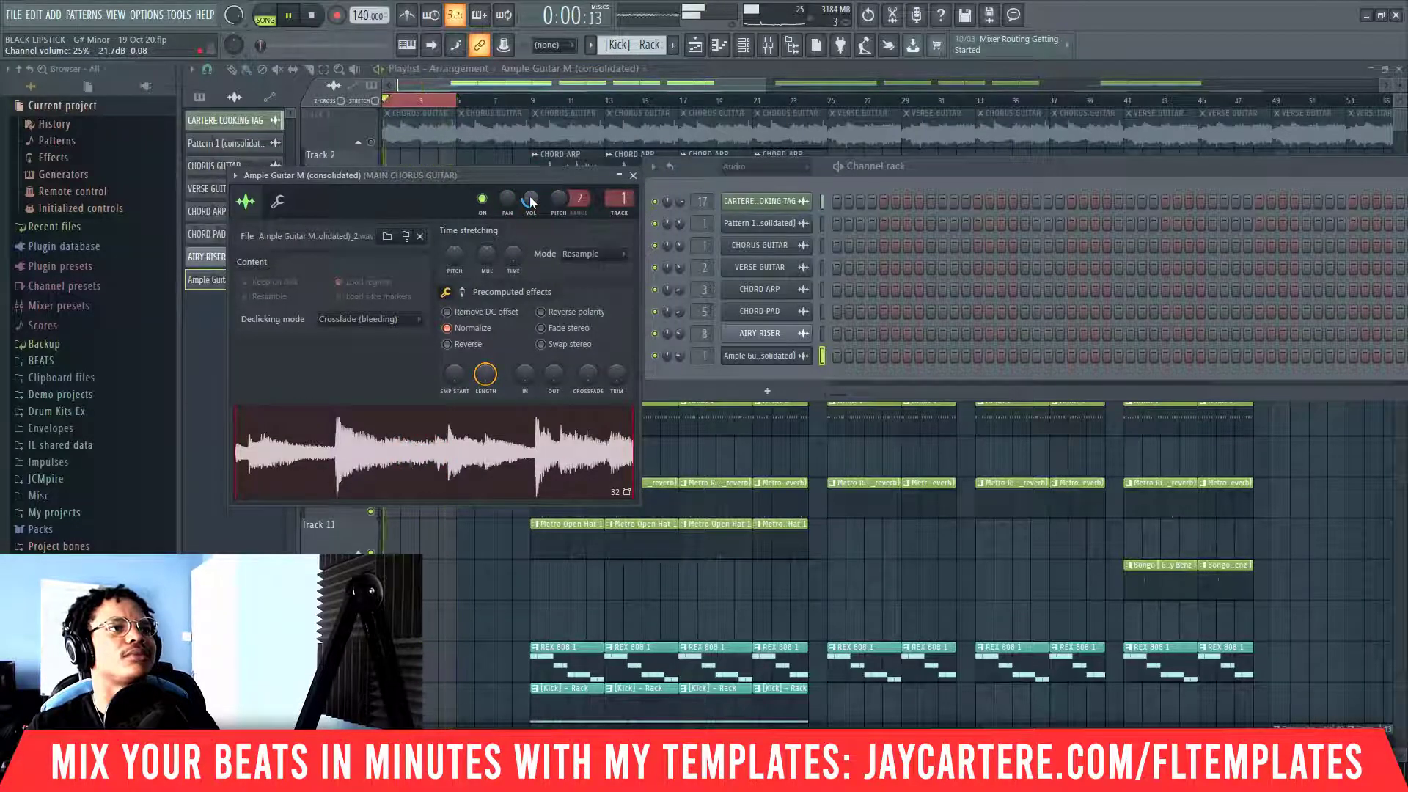
left_click(635, 177)
- Reopen the consolidated guitar clip's channel settings, lower its time-stretching pitch to -100 cents, and set the stretch mode to Auto
scroll(476, 492, "down", 10)
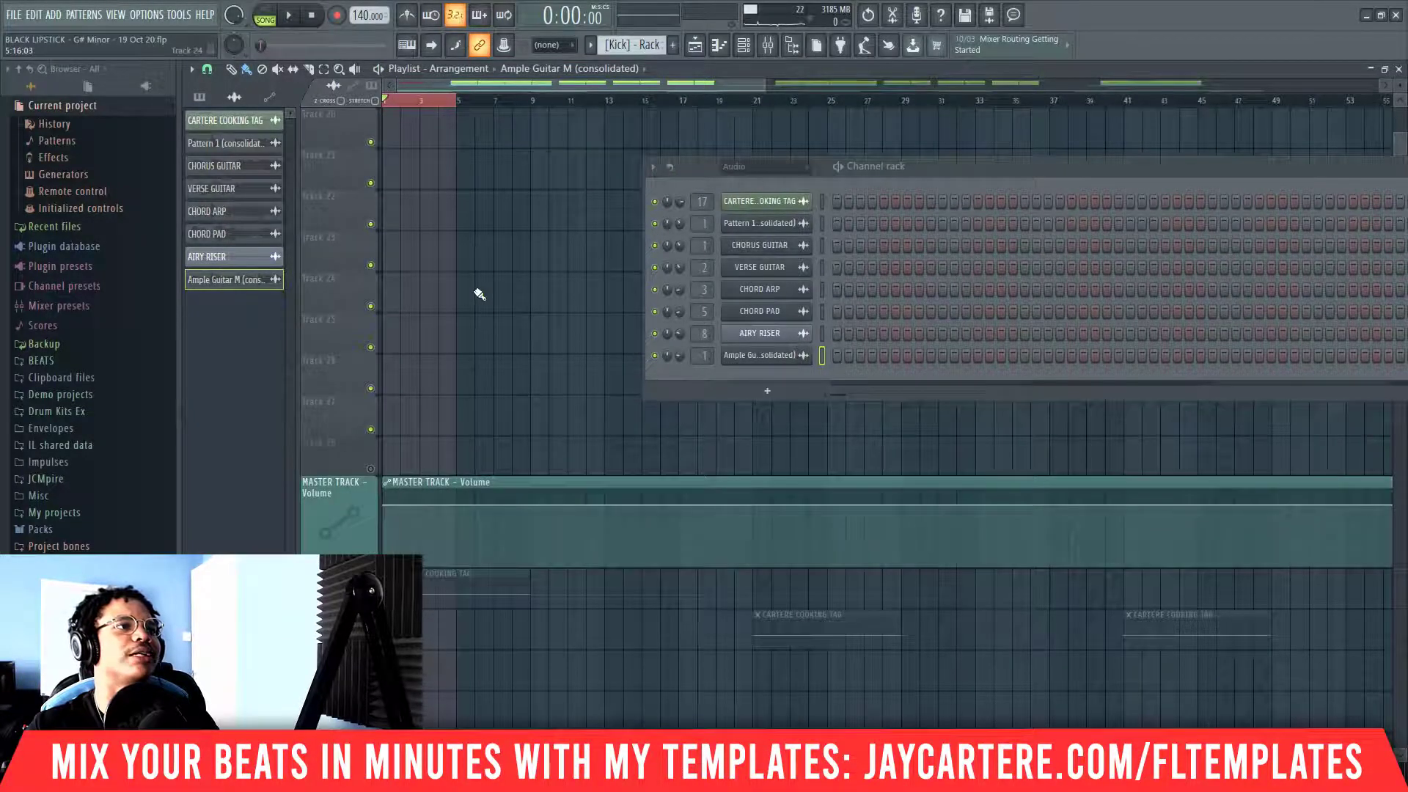
scroll(477, 292, "up", 10)
double_click(418, 461)
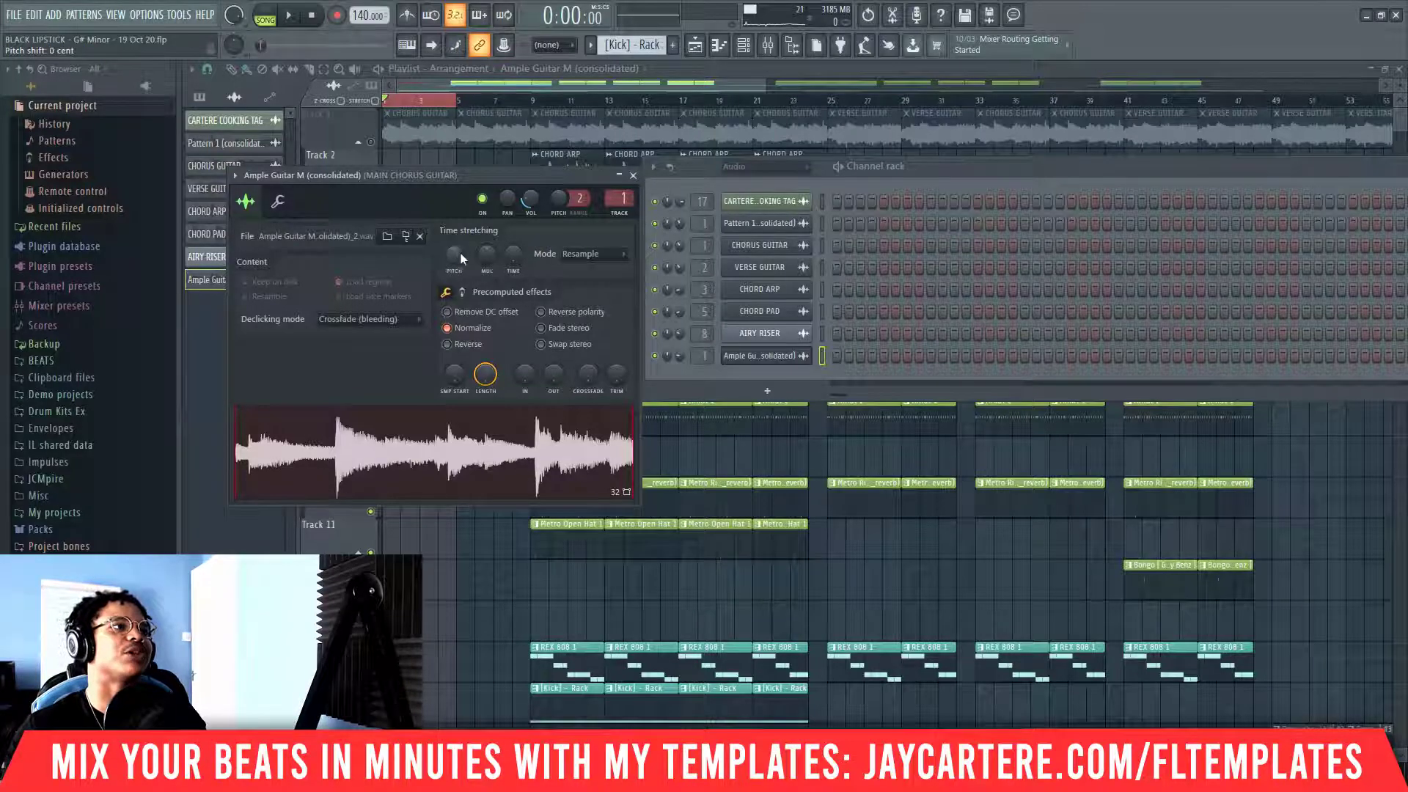
left_click_drag(456, 257, 456, 265)
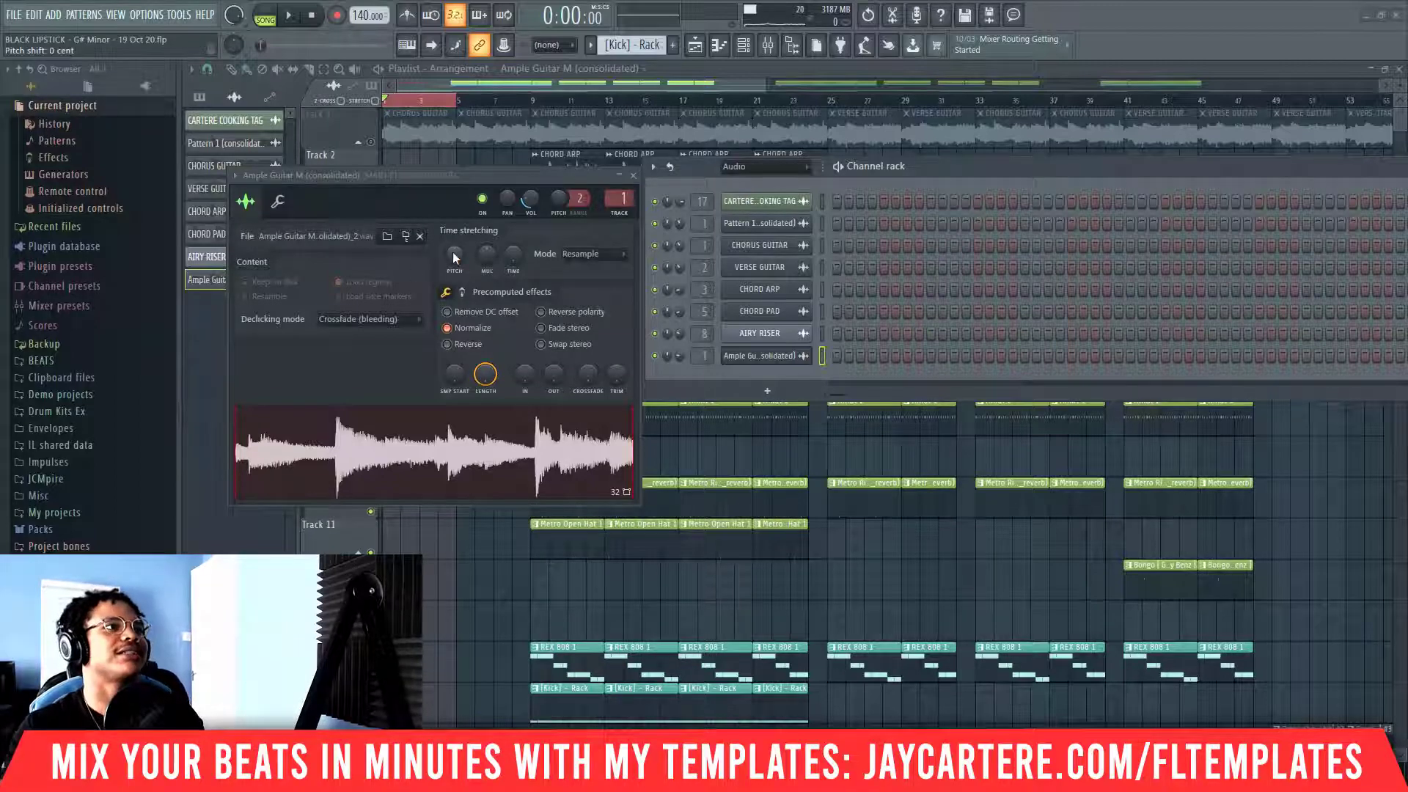
left_click_drag(457, 253, 457, 275)
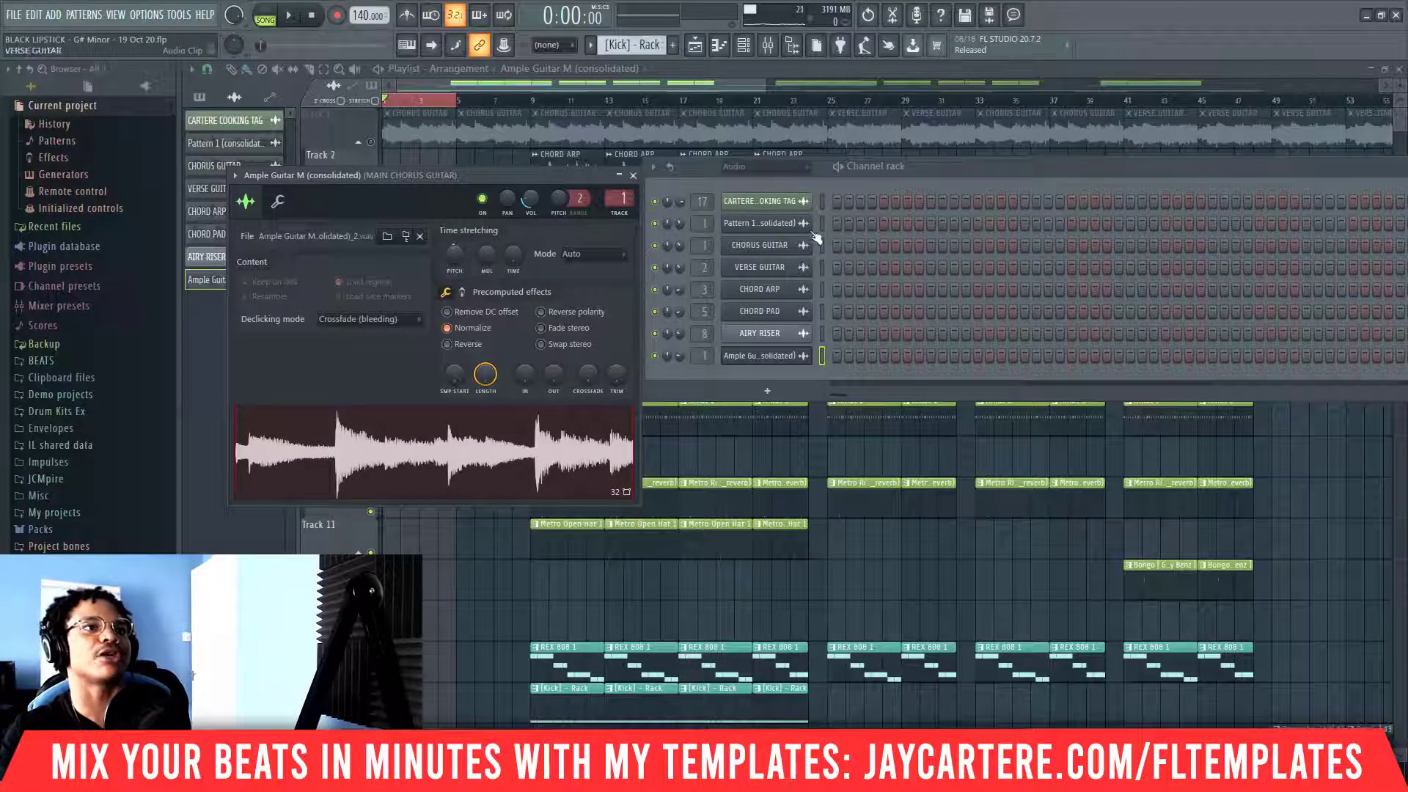
- In the REX 808 1 piano roll, place a G#4 note, lower it one semitone at a time to F#4, delete it, and close the editor
left_click(633, 45)
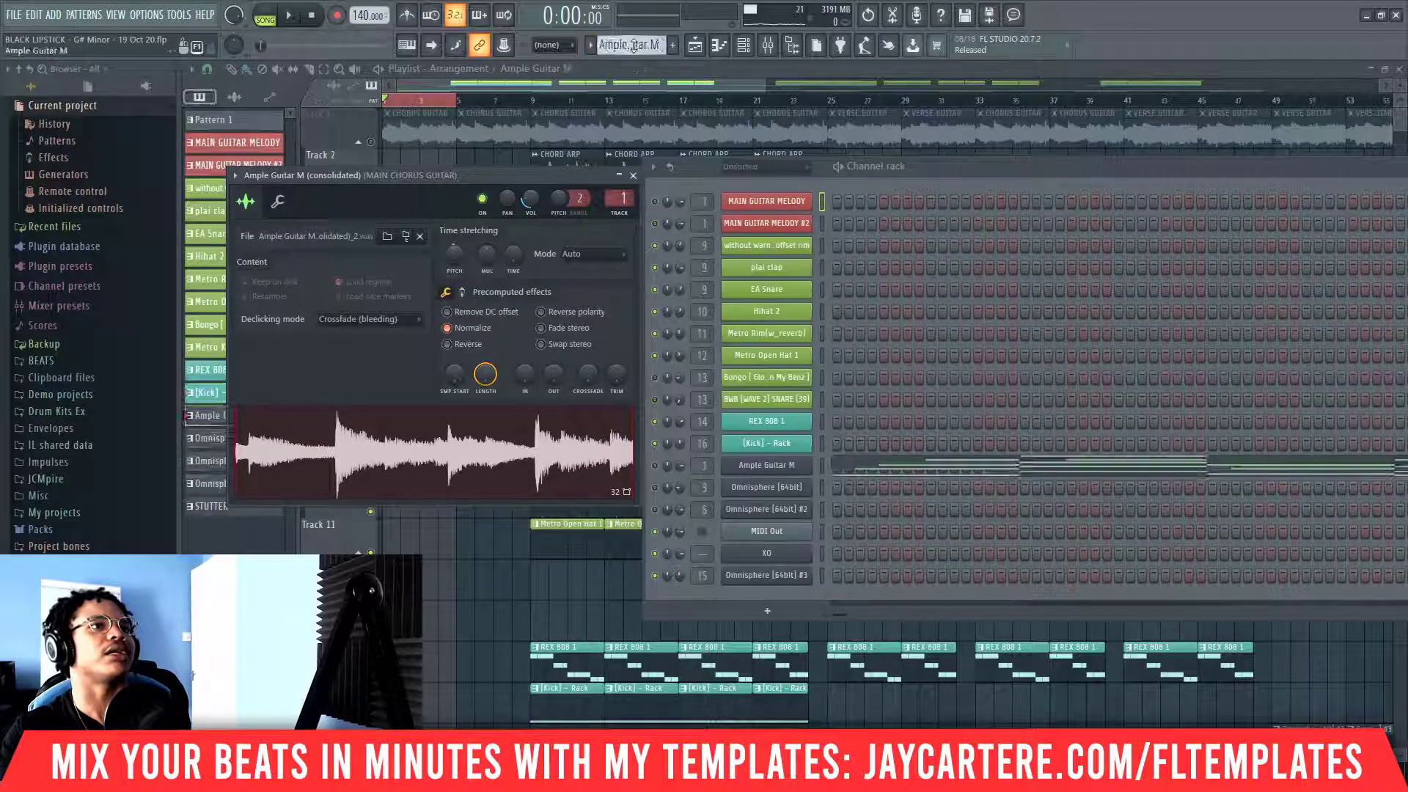
right_click(767, 421)
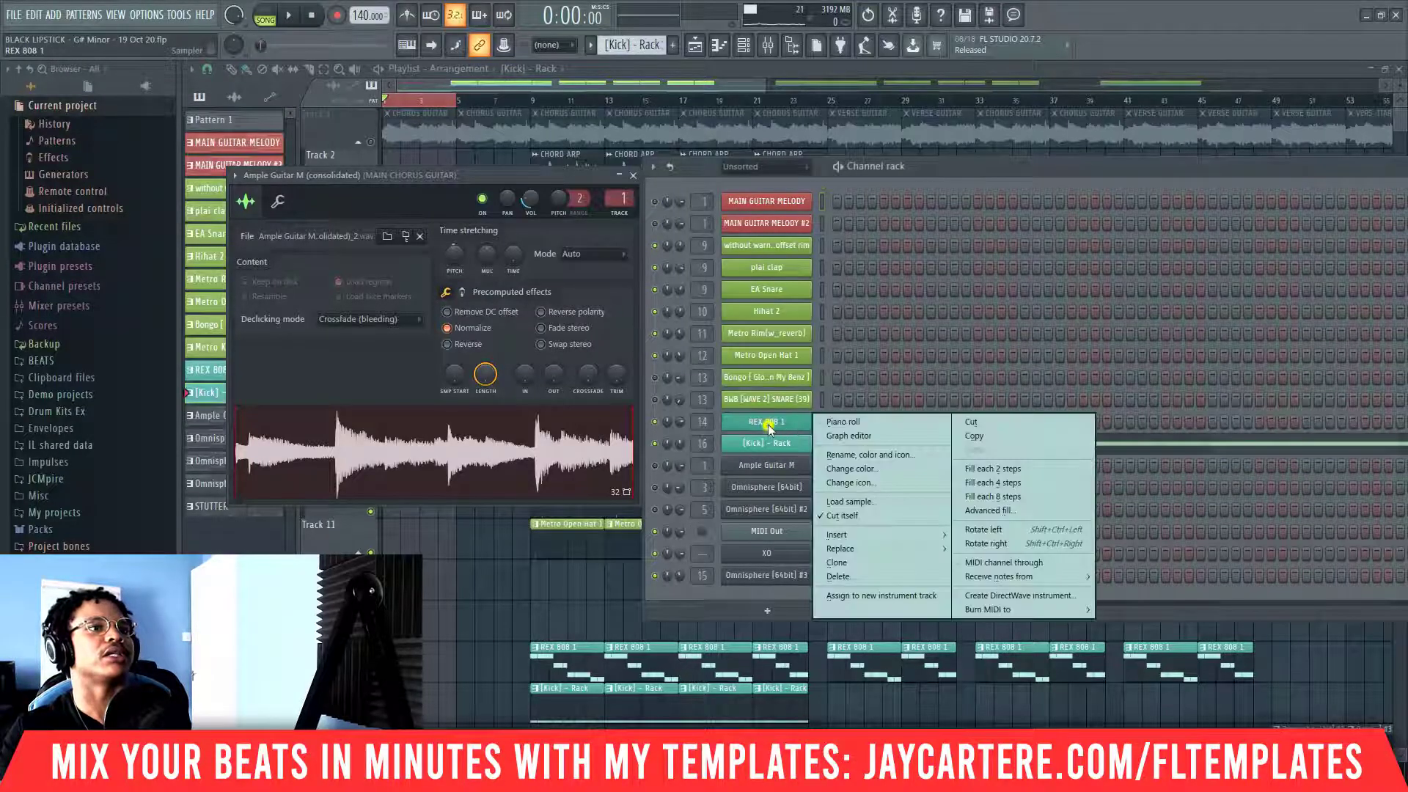
left_click(837, 421)
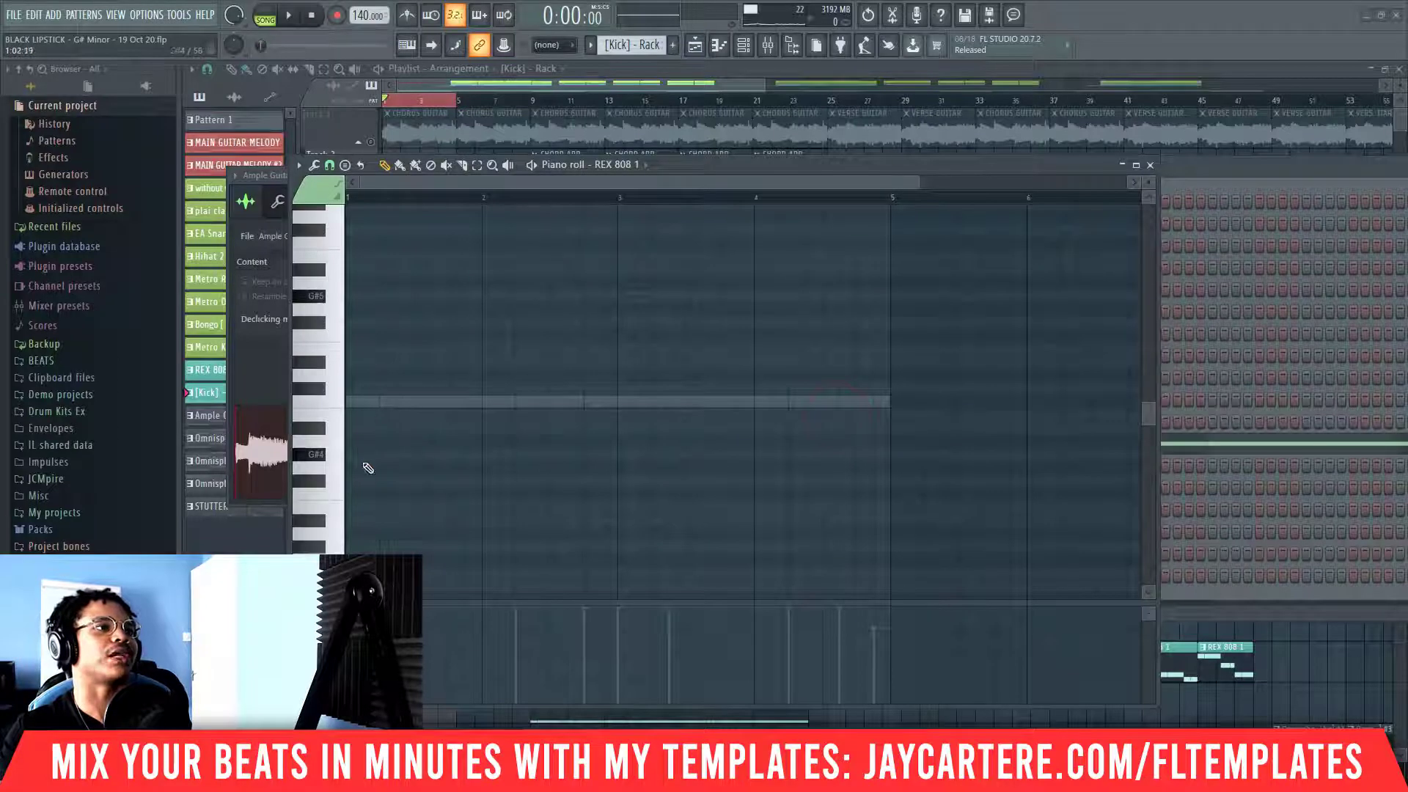
left_click(330, 455)
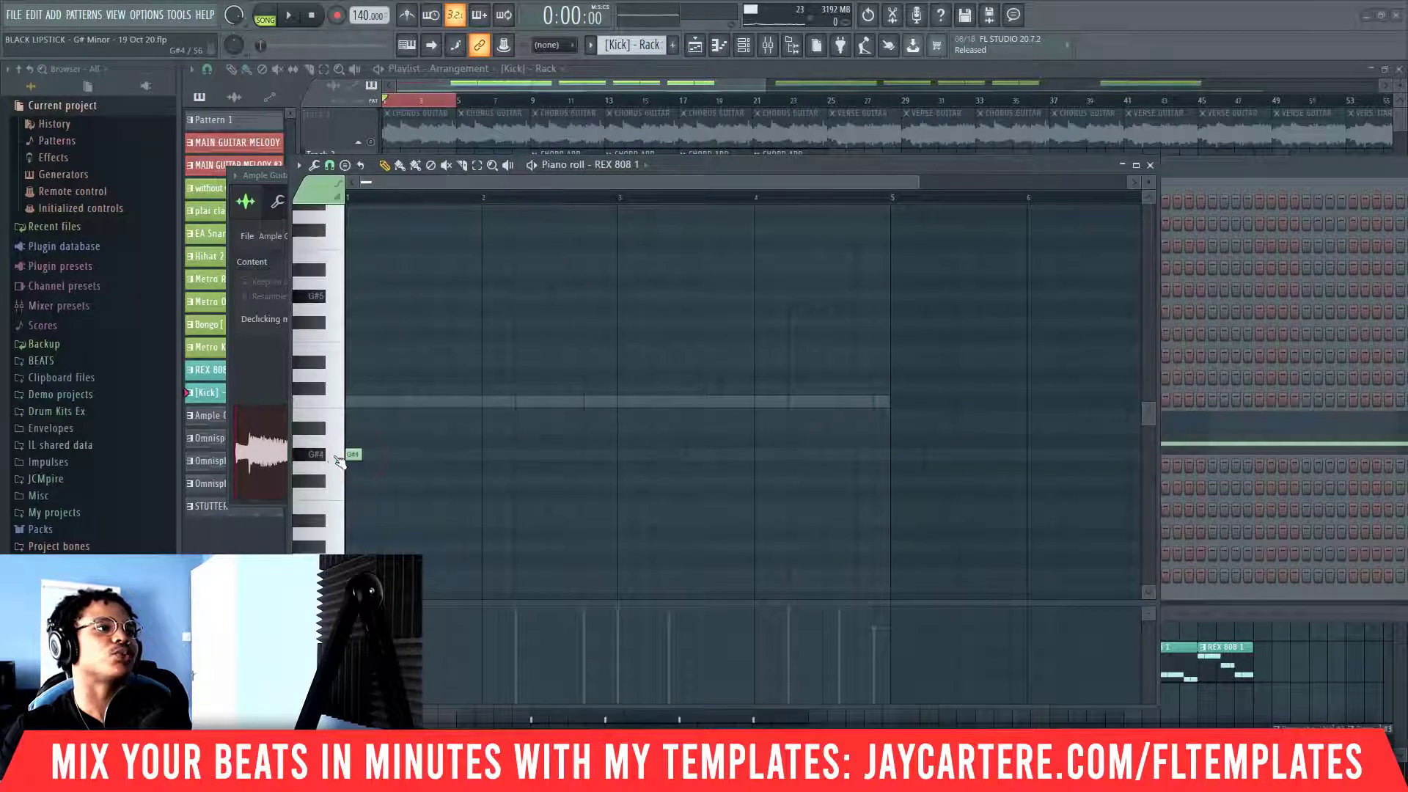
left_click(351, 455)
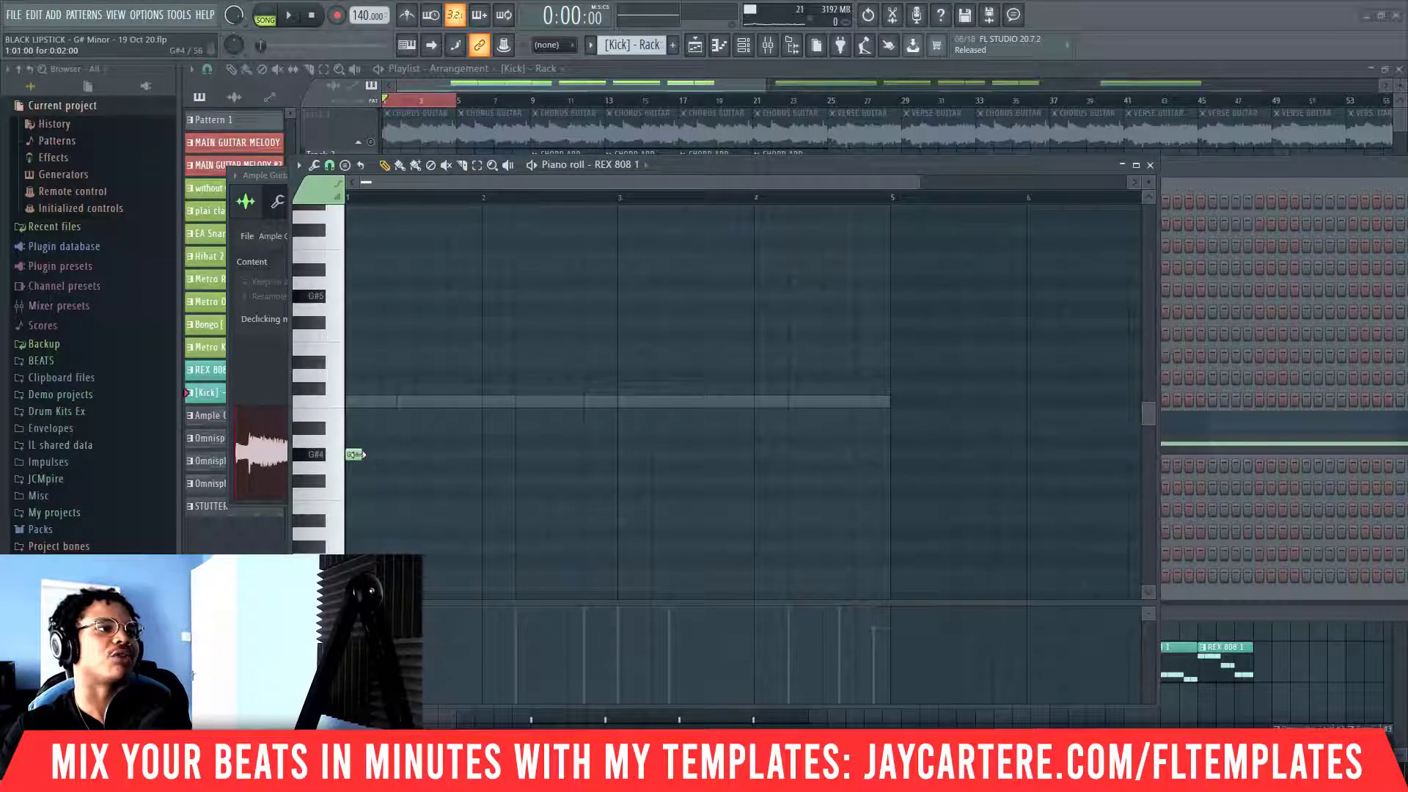
left_click_drag(354, 455, 351, 468)
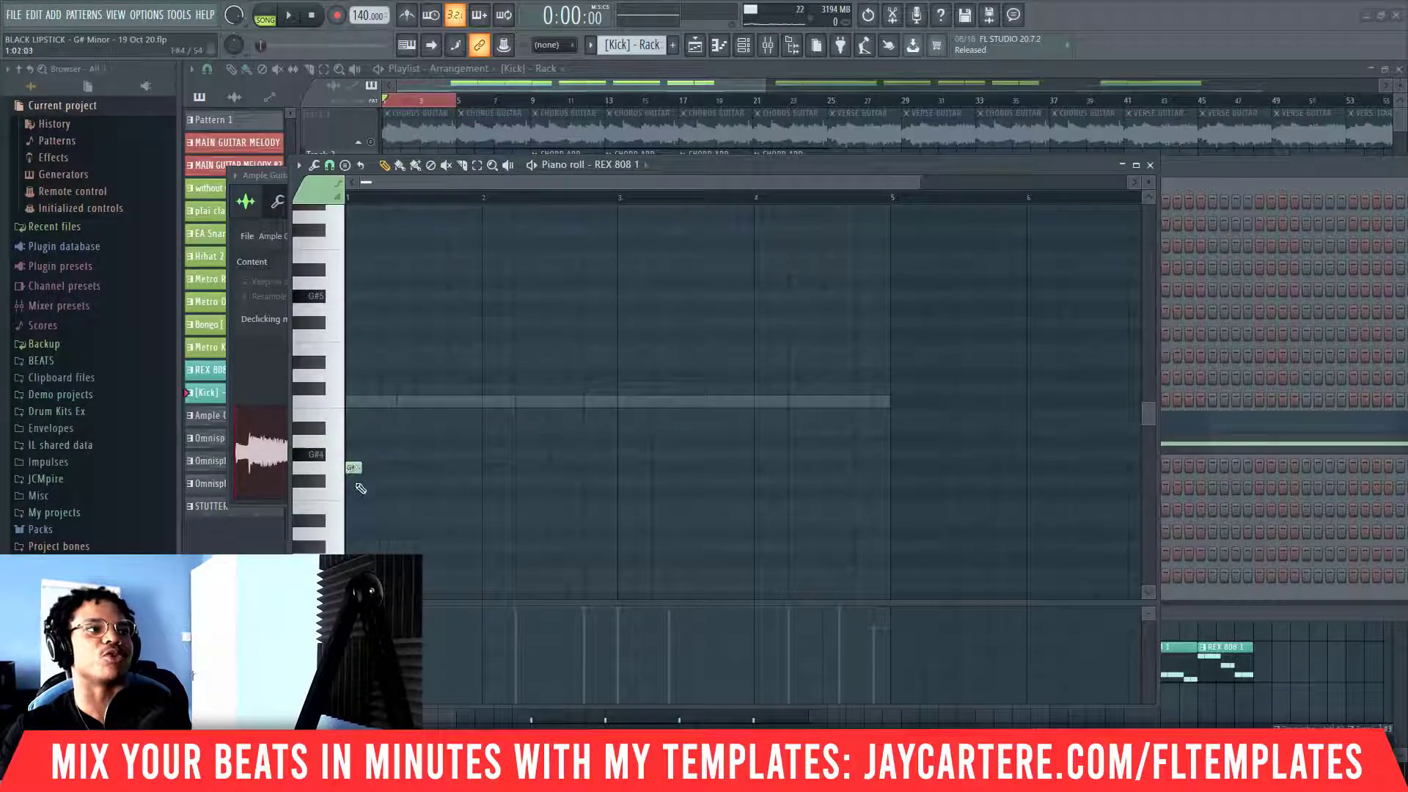
left_click(350, 469)
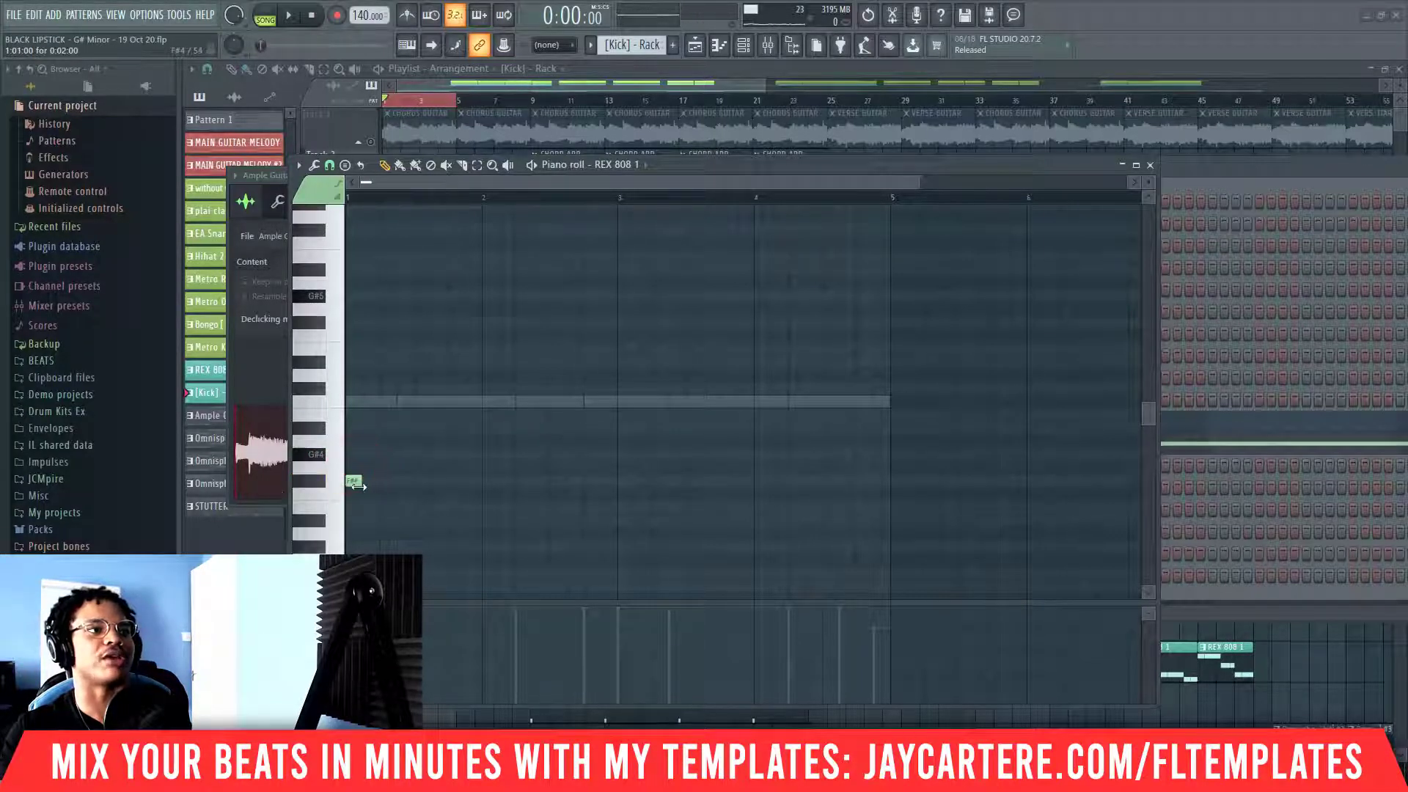
right_click(355, 484)
left_click(1149, 165)
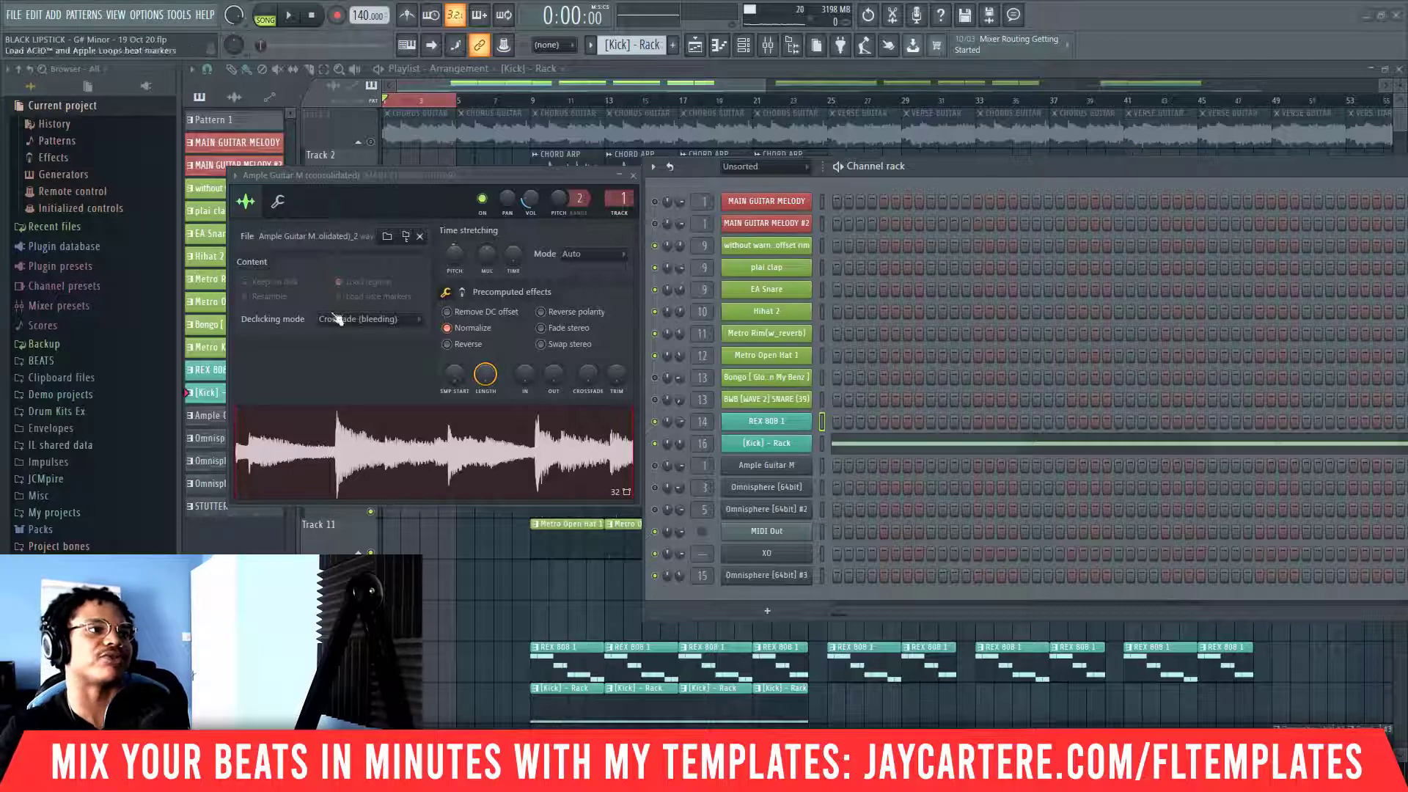
- Separate the guitar clip's settings from the channel rack and play the clip at -100 cents
left_click_drag(391, 175, 402, 175)
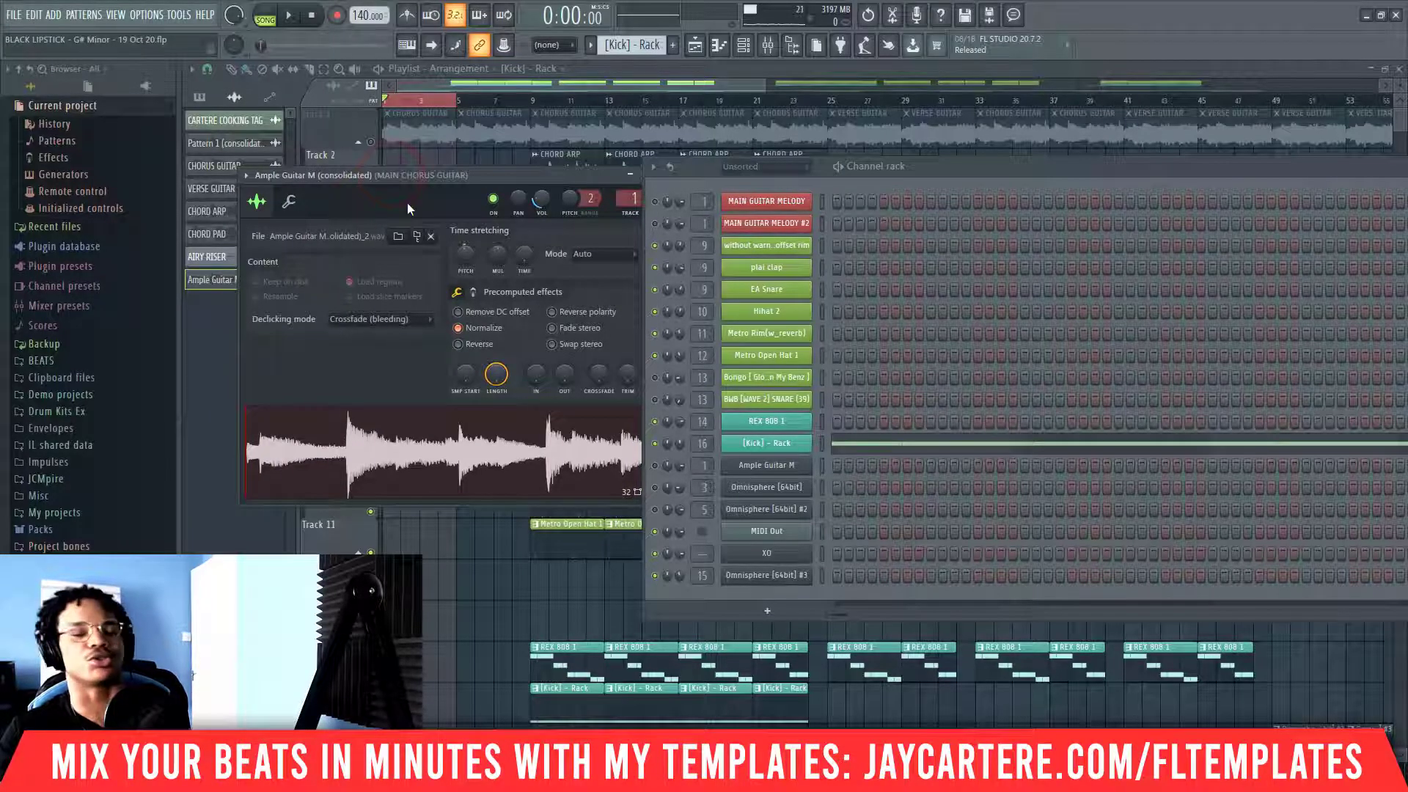
left_click_drag(887, 164, 1038, 167)
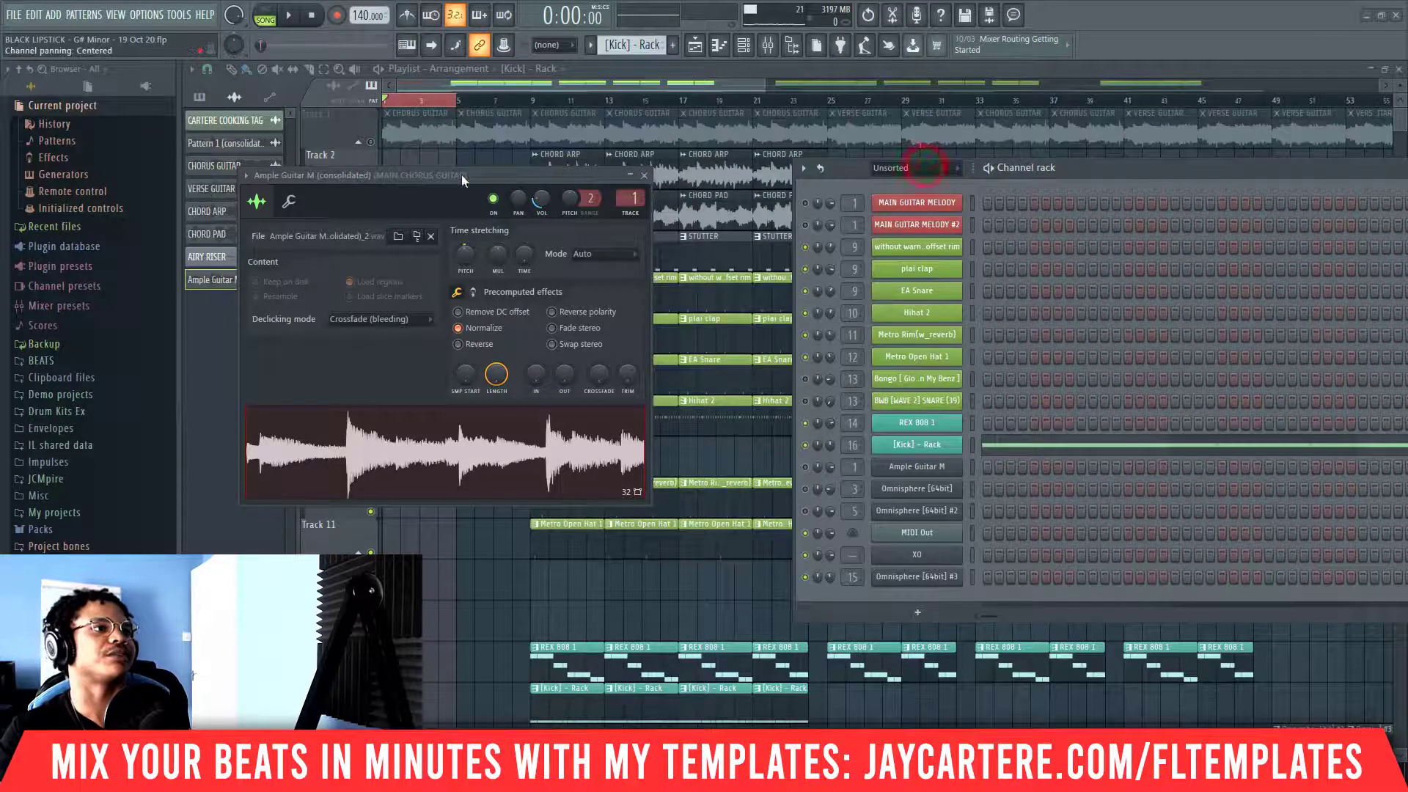
key("space")
left_click_drag(499, 170, 570, 151)
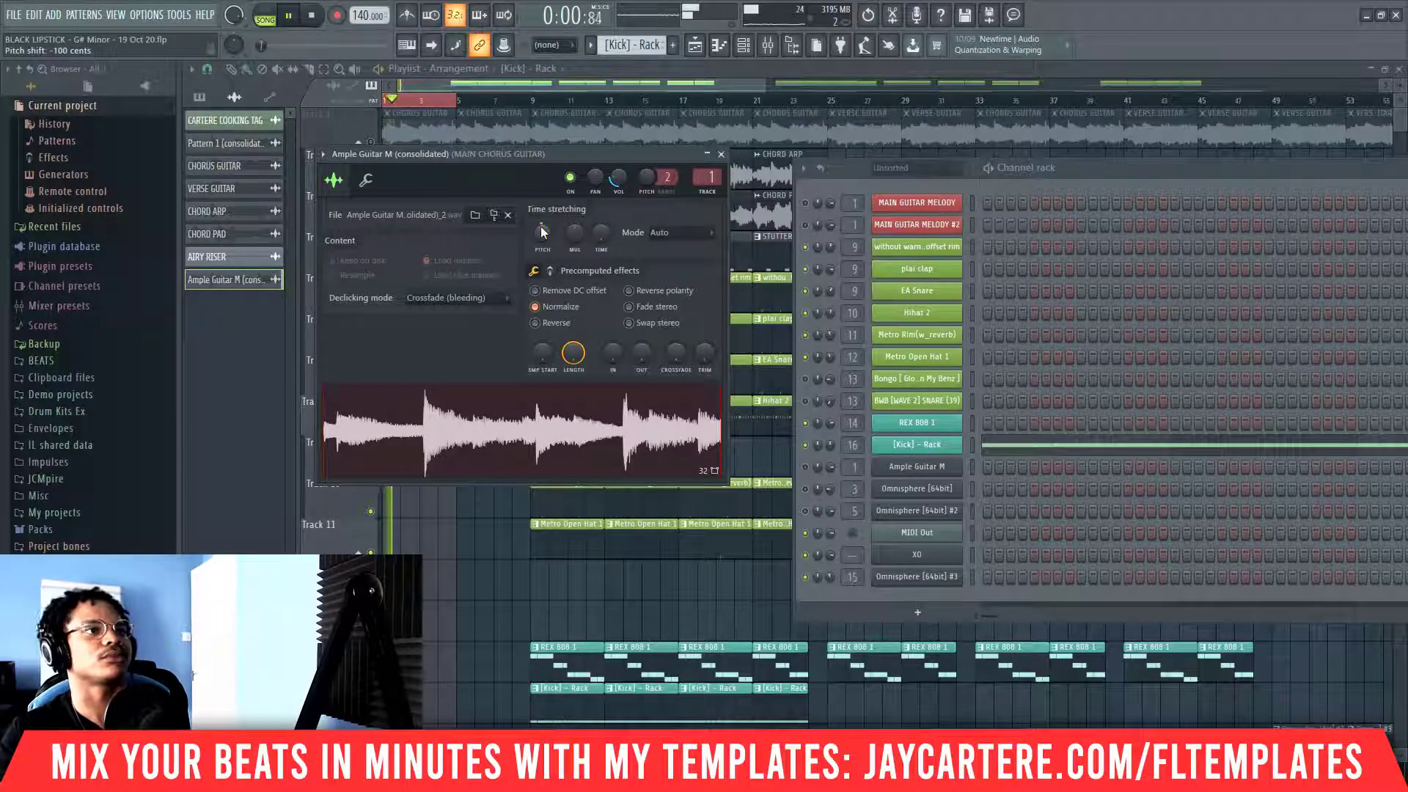
key("space")
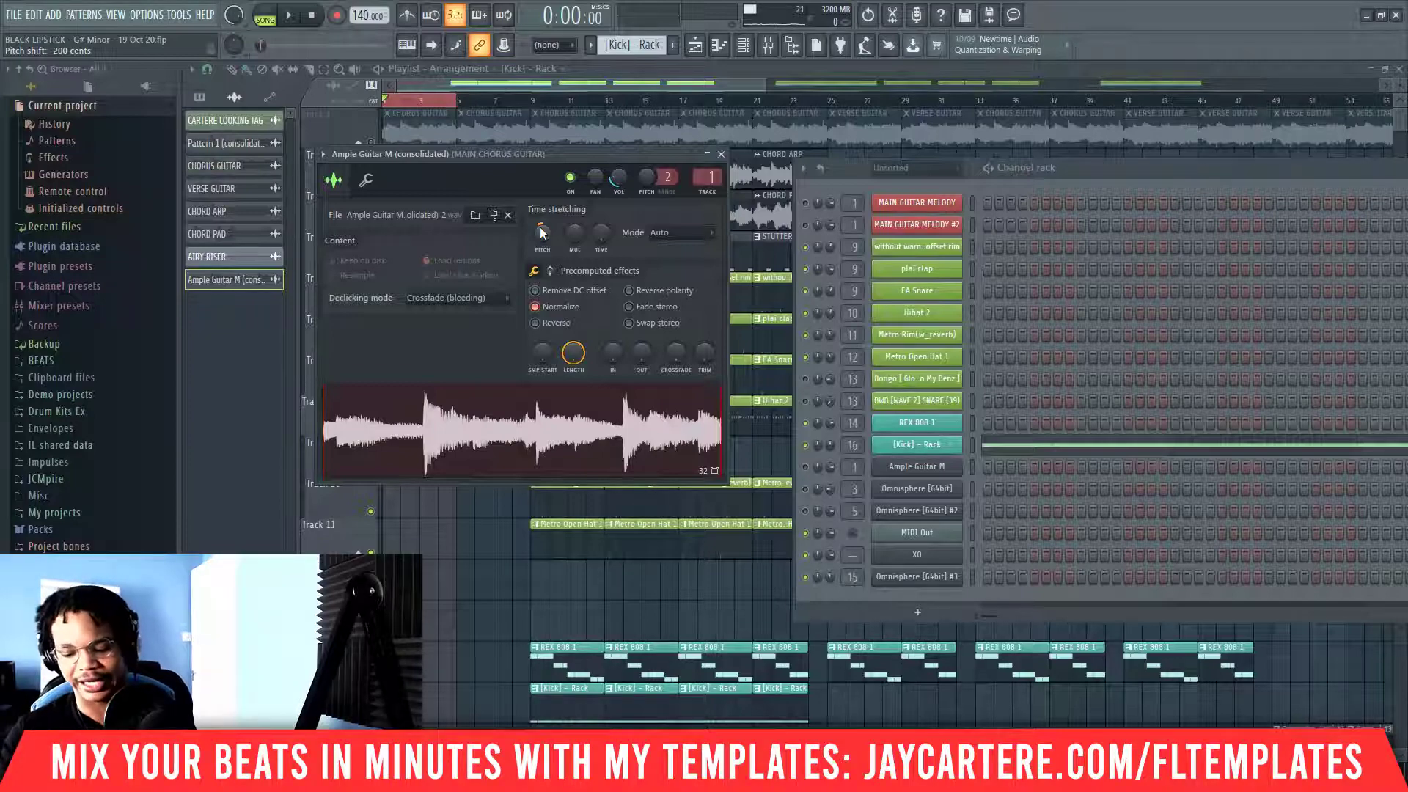
- Audition the consolidated guitar clip with its pitch shift at -200 cents and again at -300 cents
key("space")
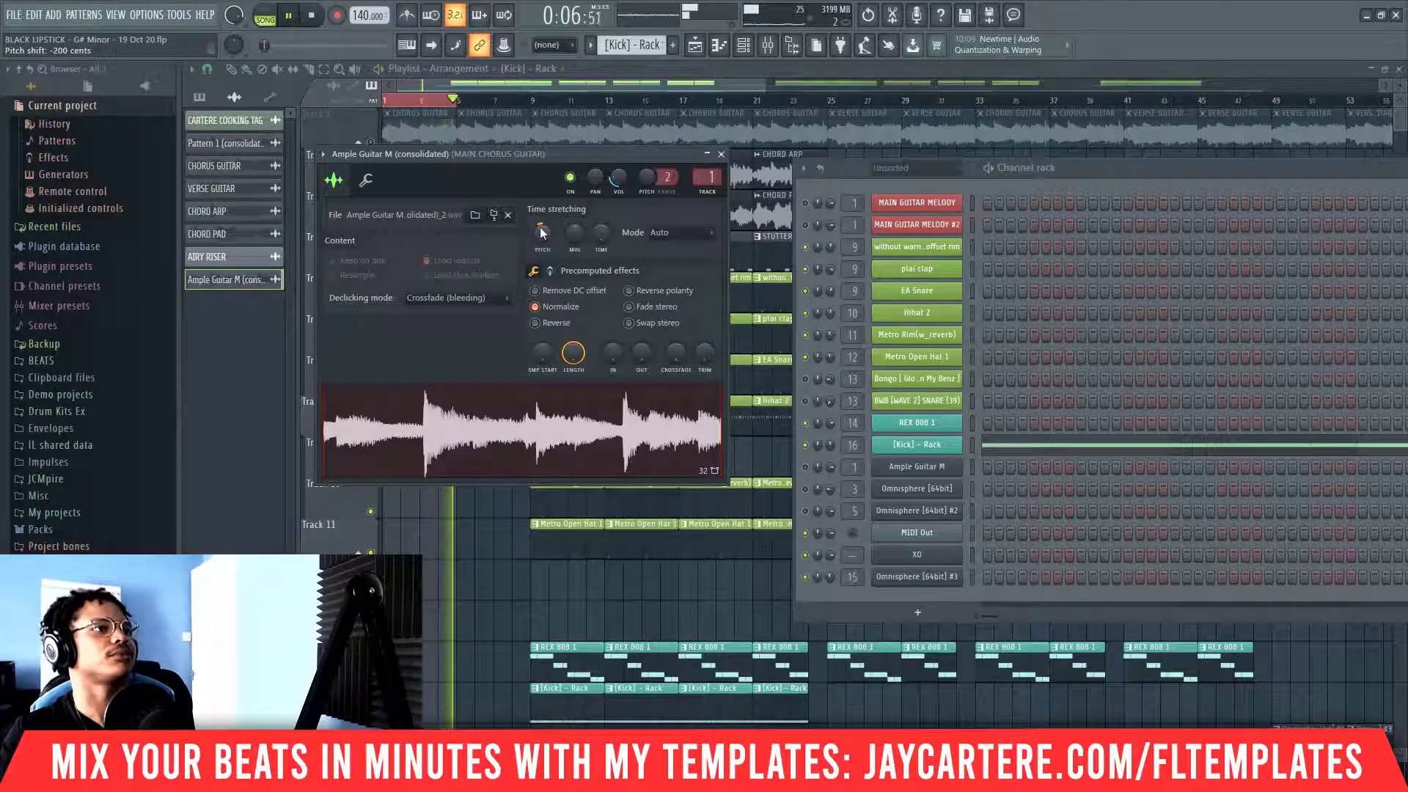
key("space")
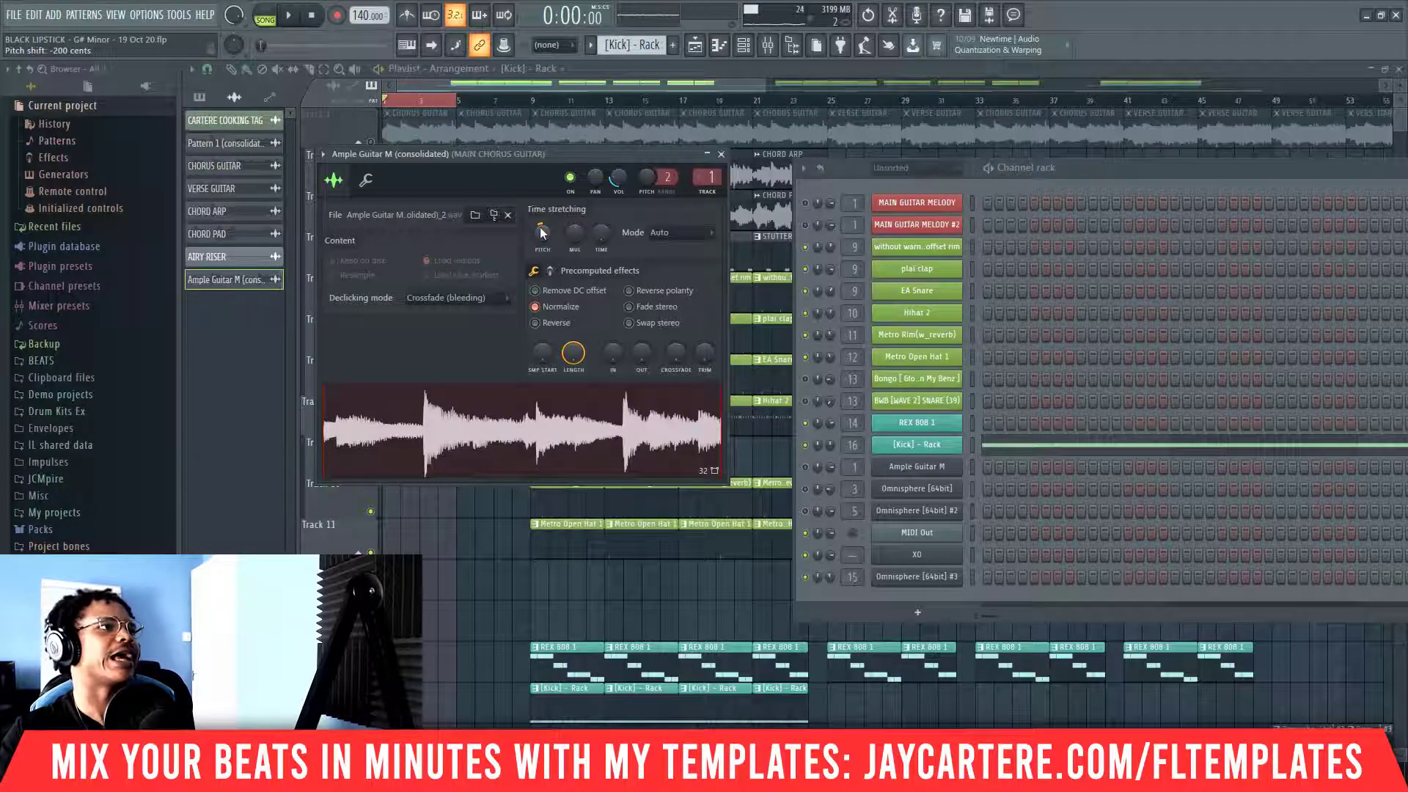
left_click_drag(539, 227, 539, 239)
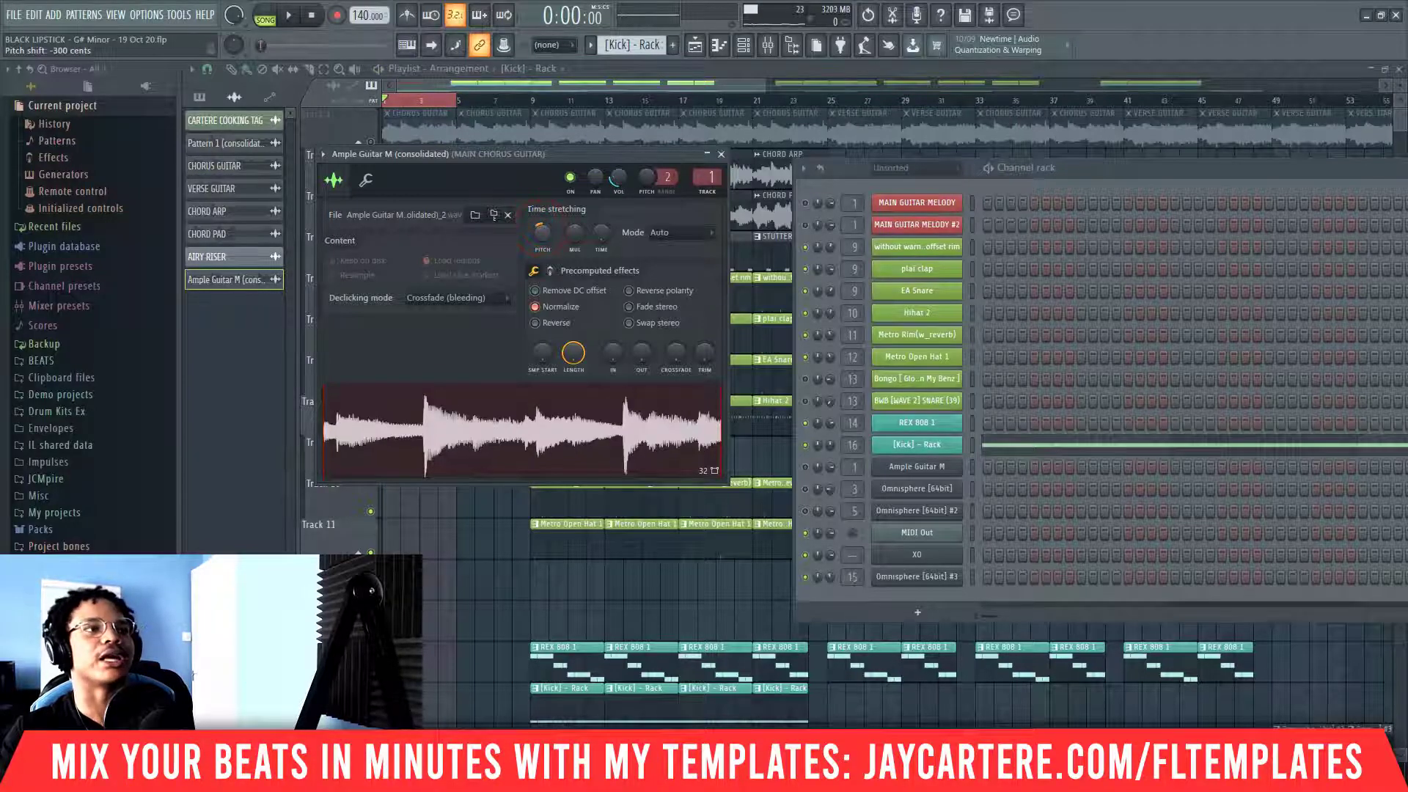
key("space")
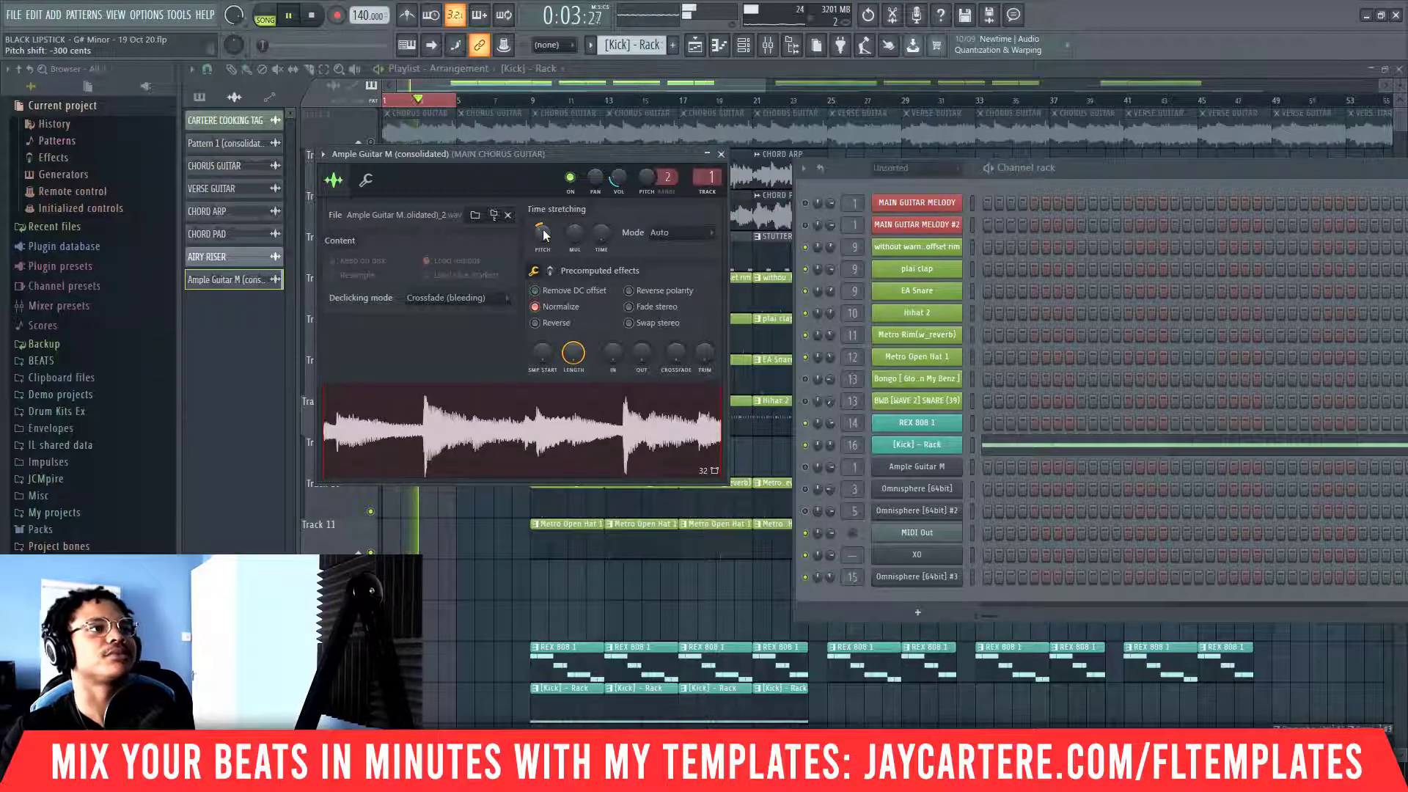
key("space")
- Raise the consolidated guitar clip's pitch shift to +100 cents, play it, and close its settings
left_click_drag(545, 232, 543, 227)
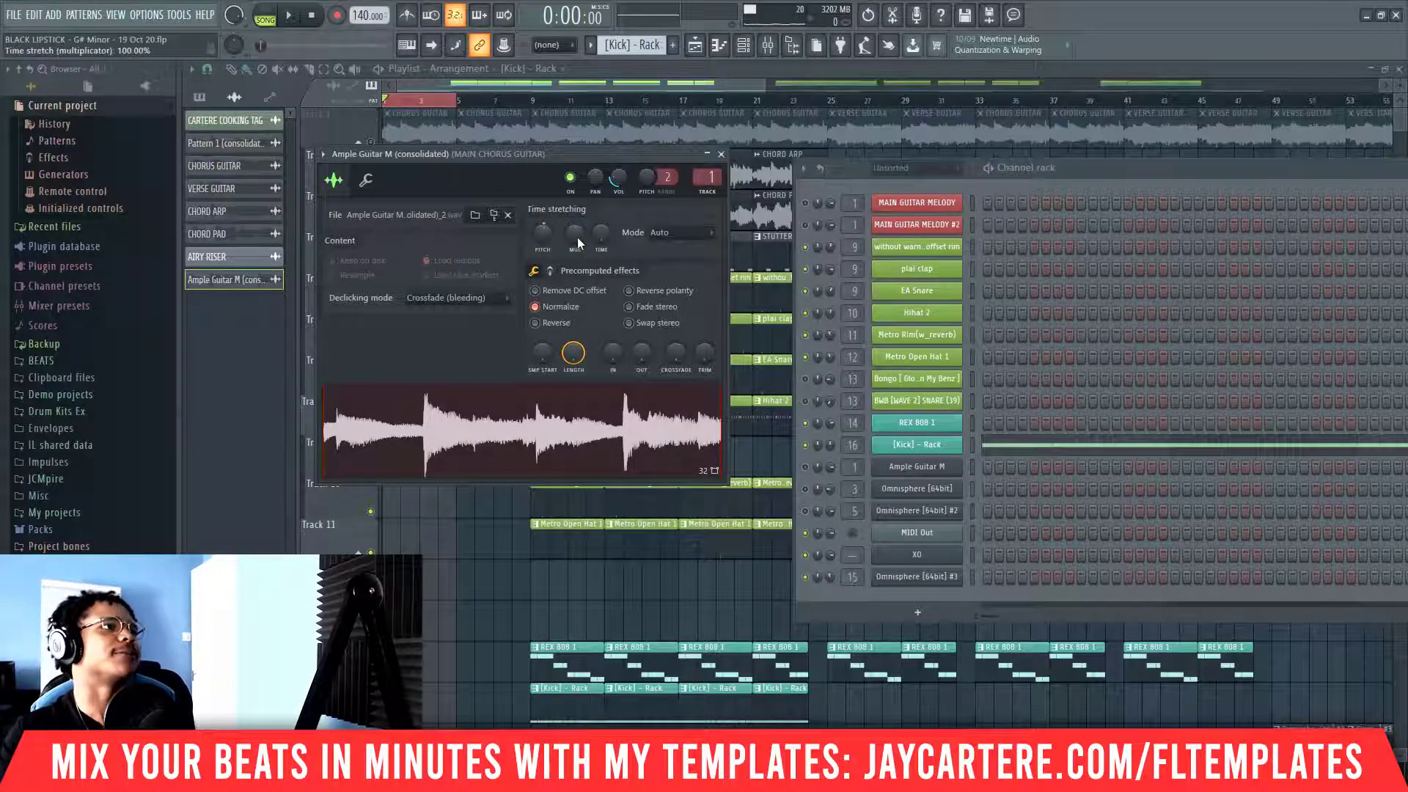
key("space")
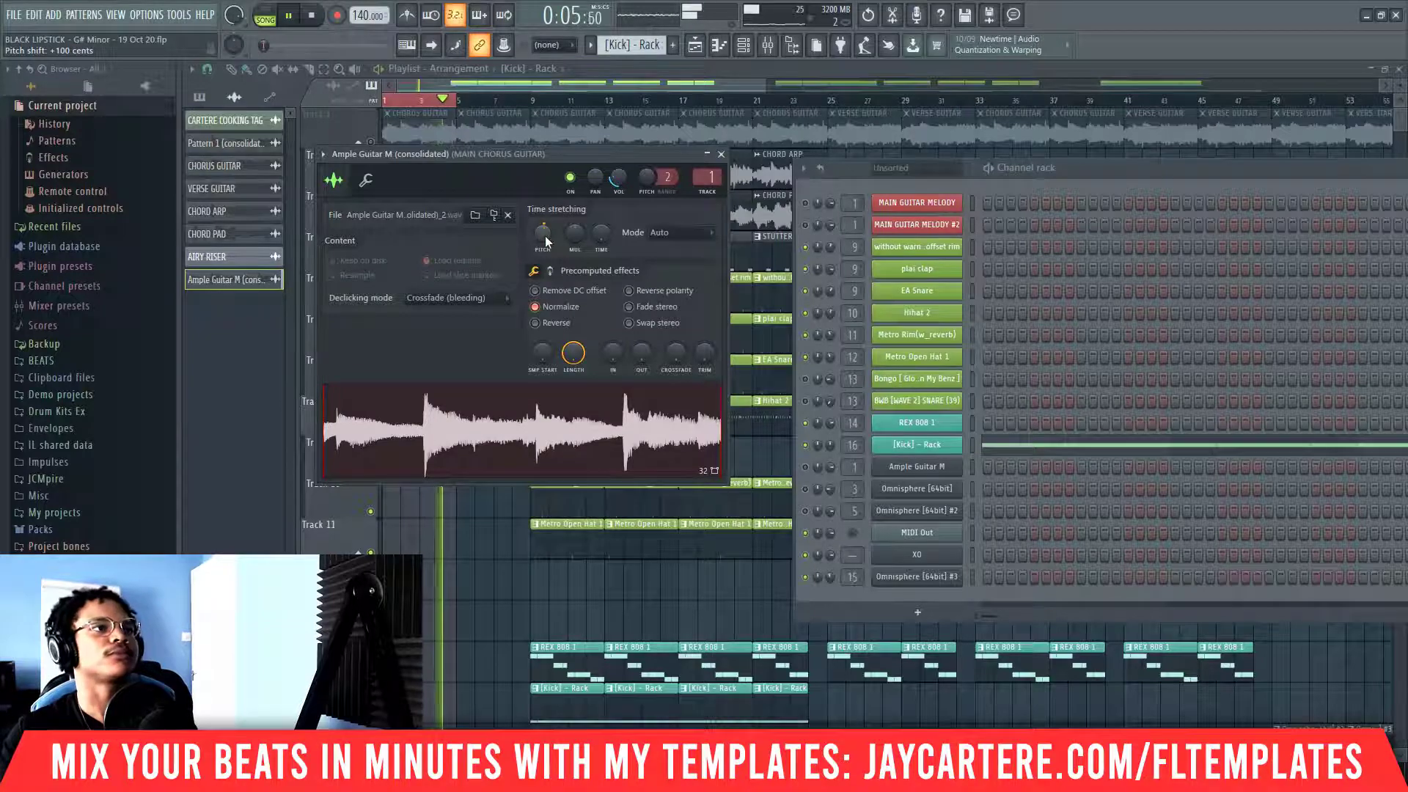
key("space")
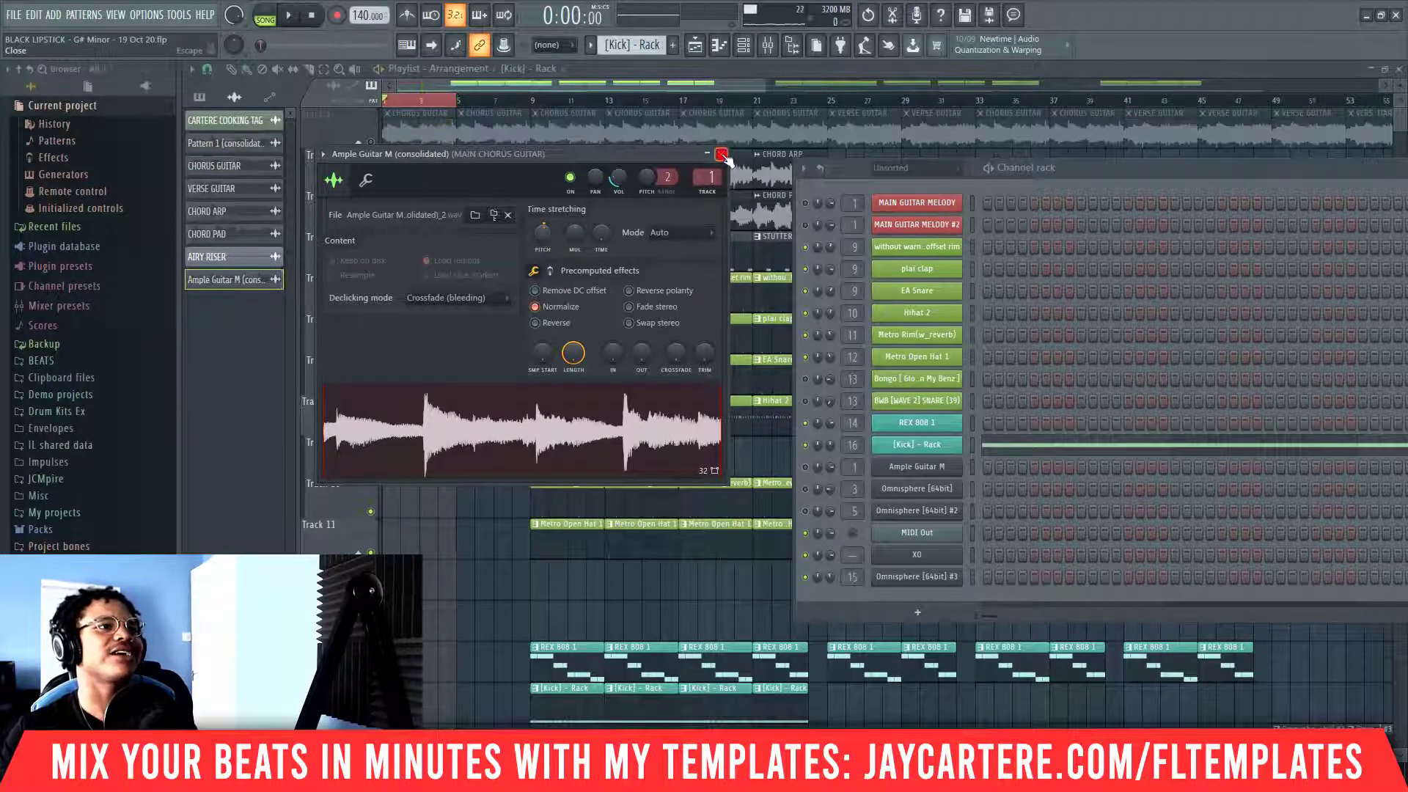
left_click(722, 155)
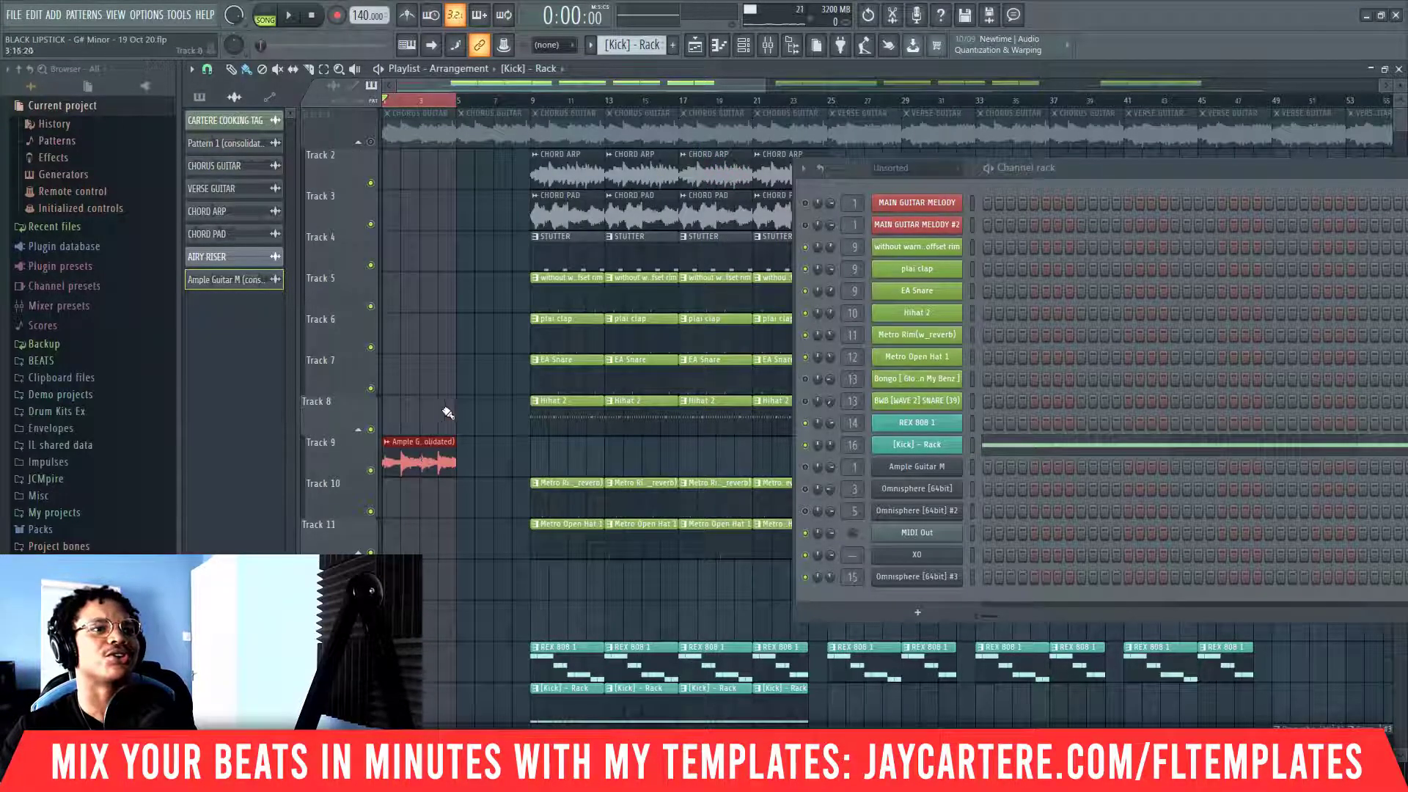
- Delete the consolidated guitar clip from Track 9, unmute Track 1, and play the original chorus guitar
right_click(413, 462)
left_click(371, 141)
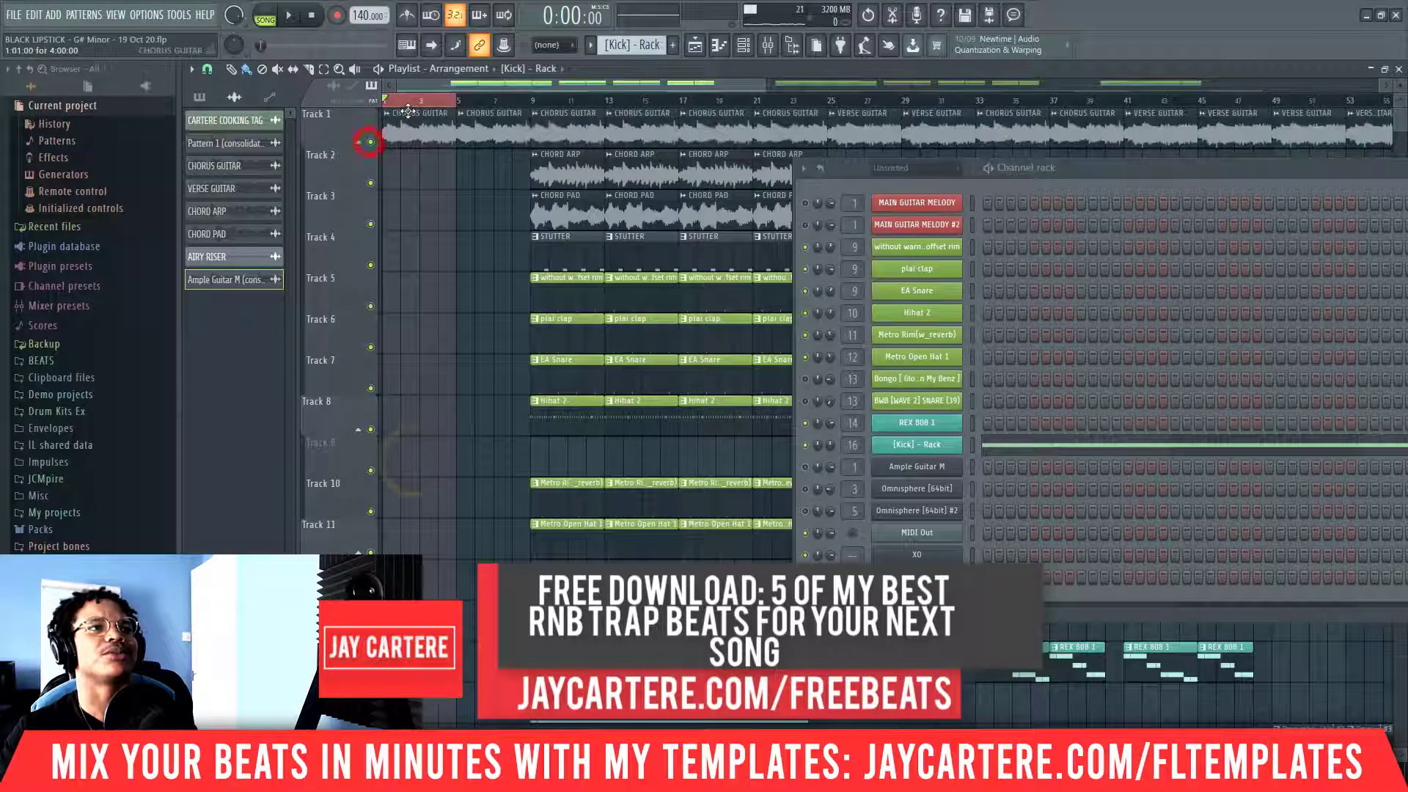
key("space")
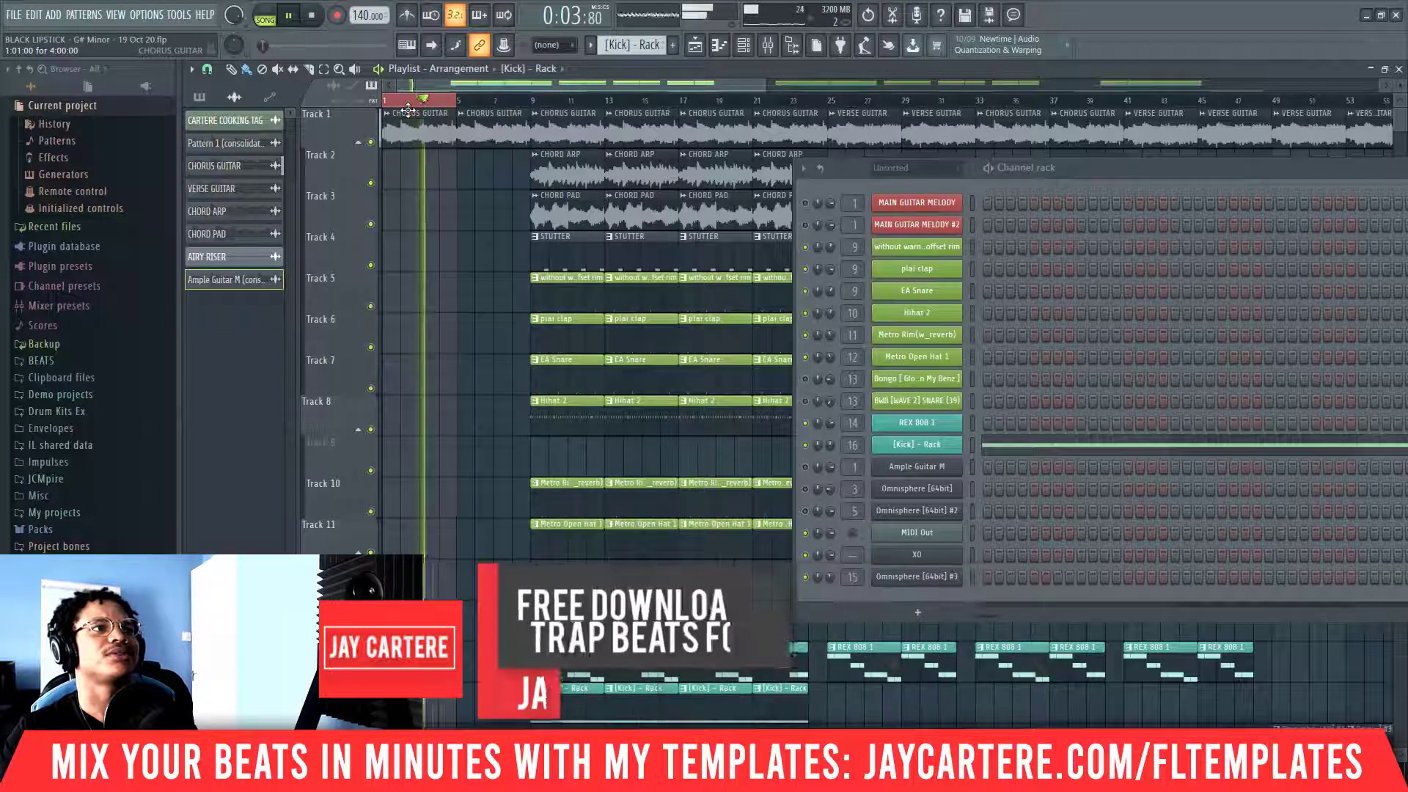
key("space")
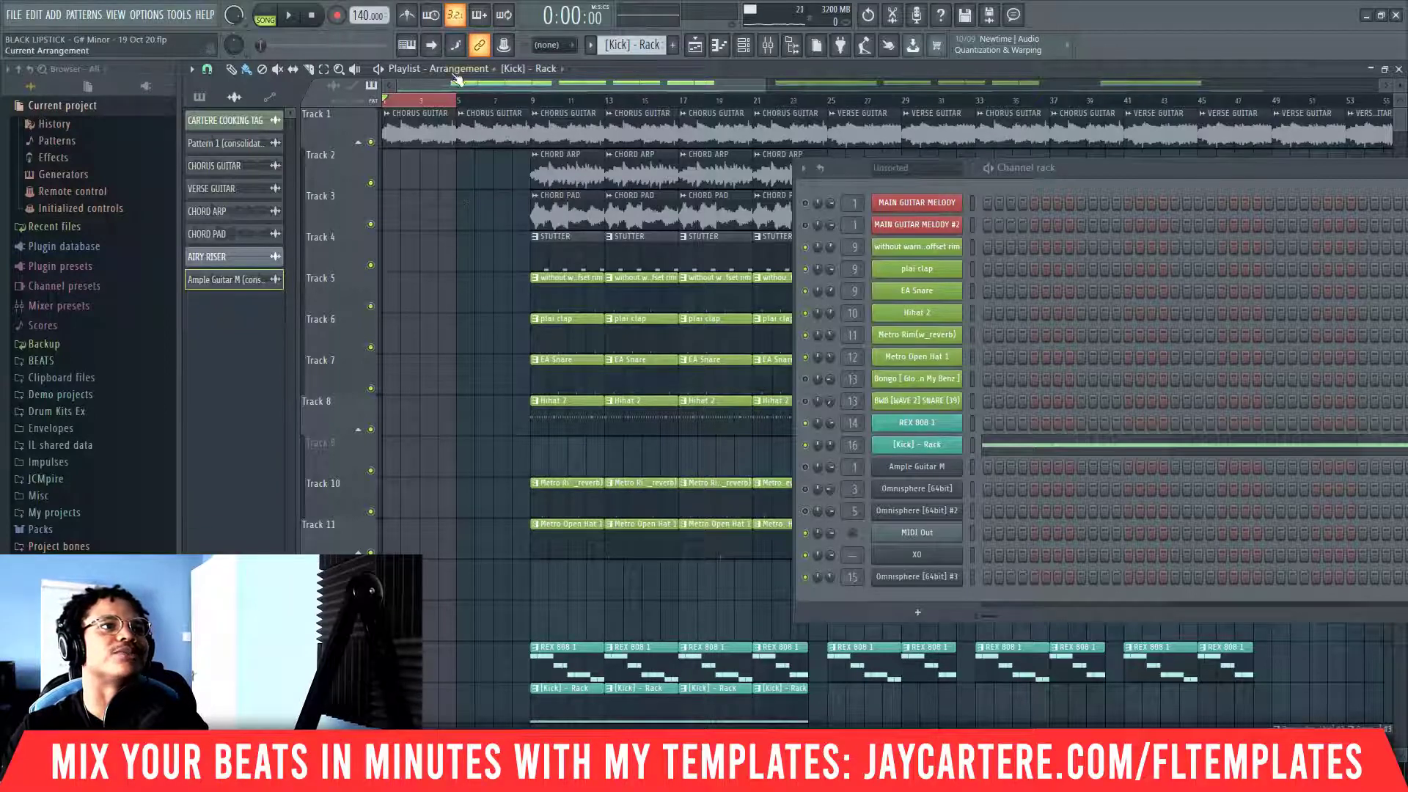
- Inspect the pitch shift of the CHORUS GUITAR clip on Track 1, close its settings, and reposition the channel rack
left_click_drag(764, 82, 1279, 85)
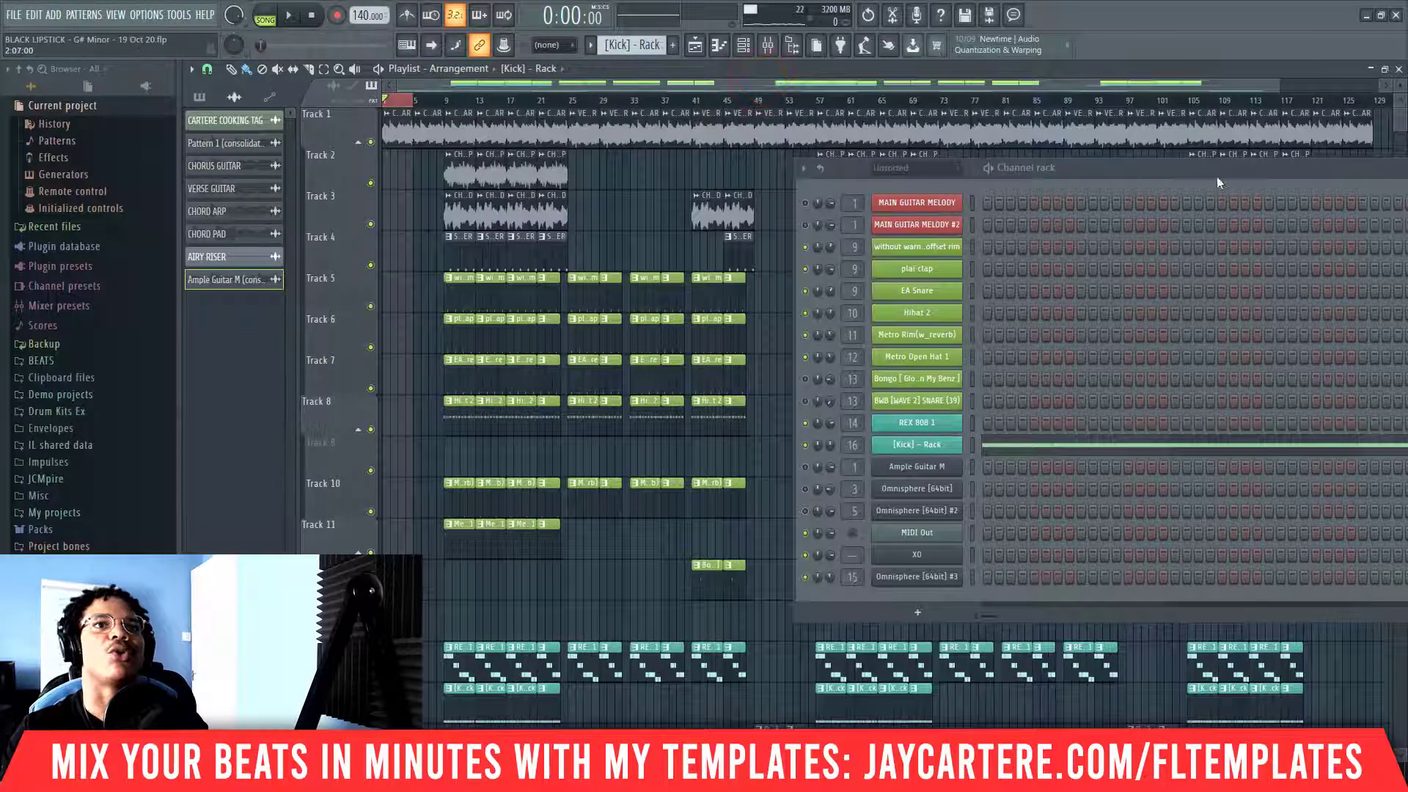
left_click_drag(1217, 178, 1076, 194)
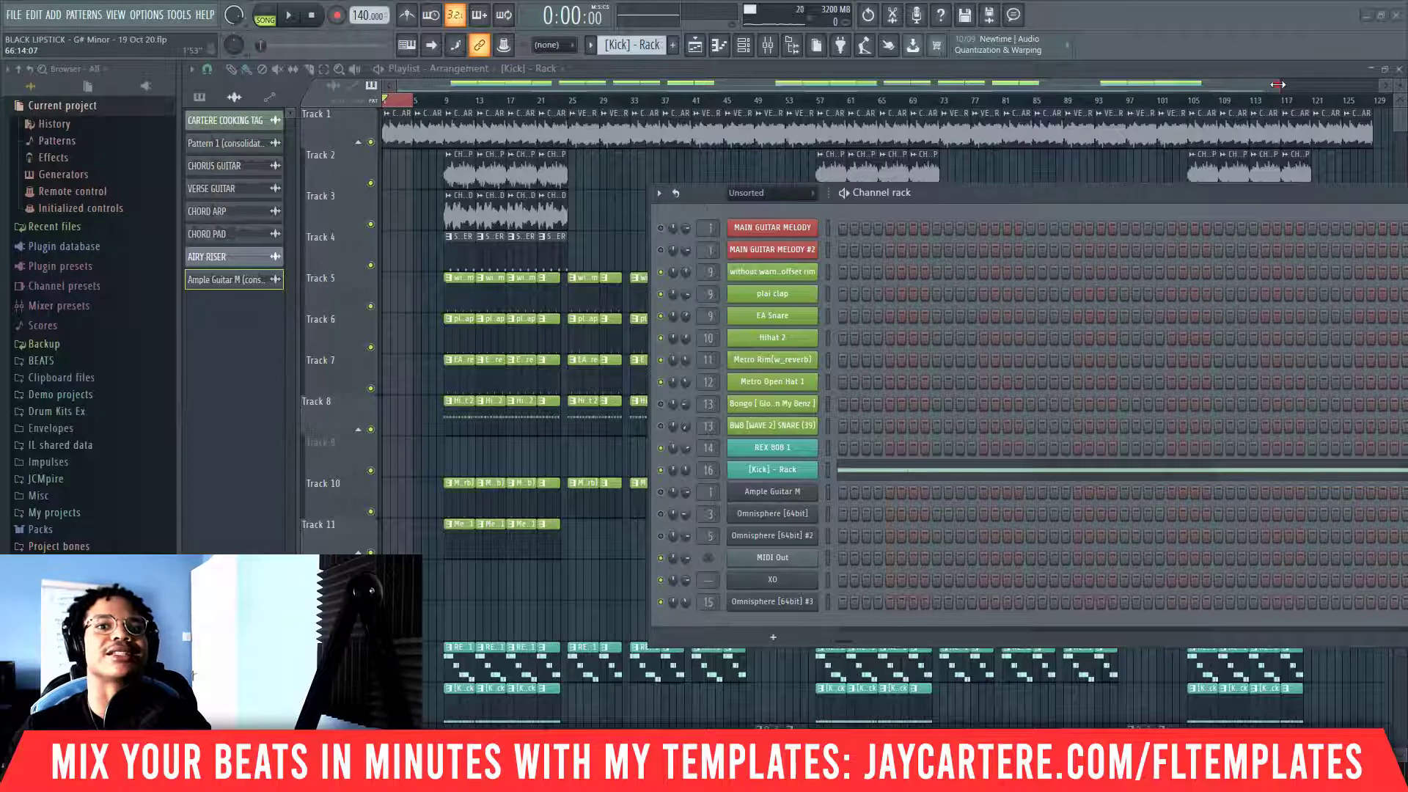
left_click_drag(1277, 84, 1063, 85)
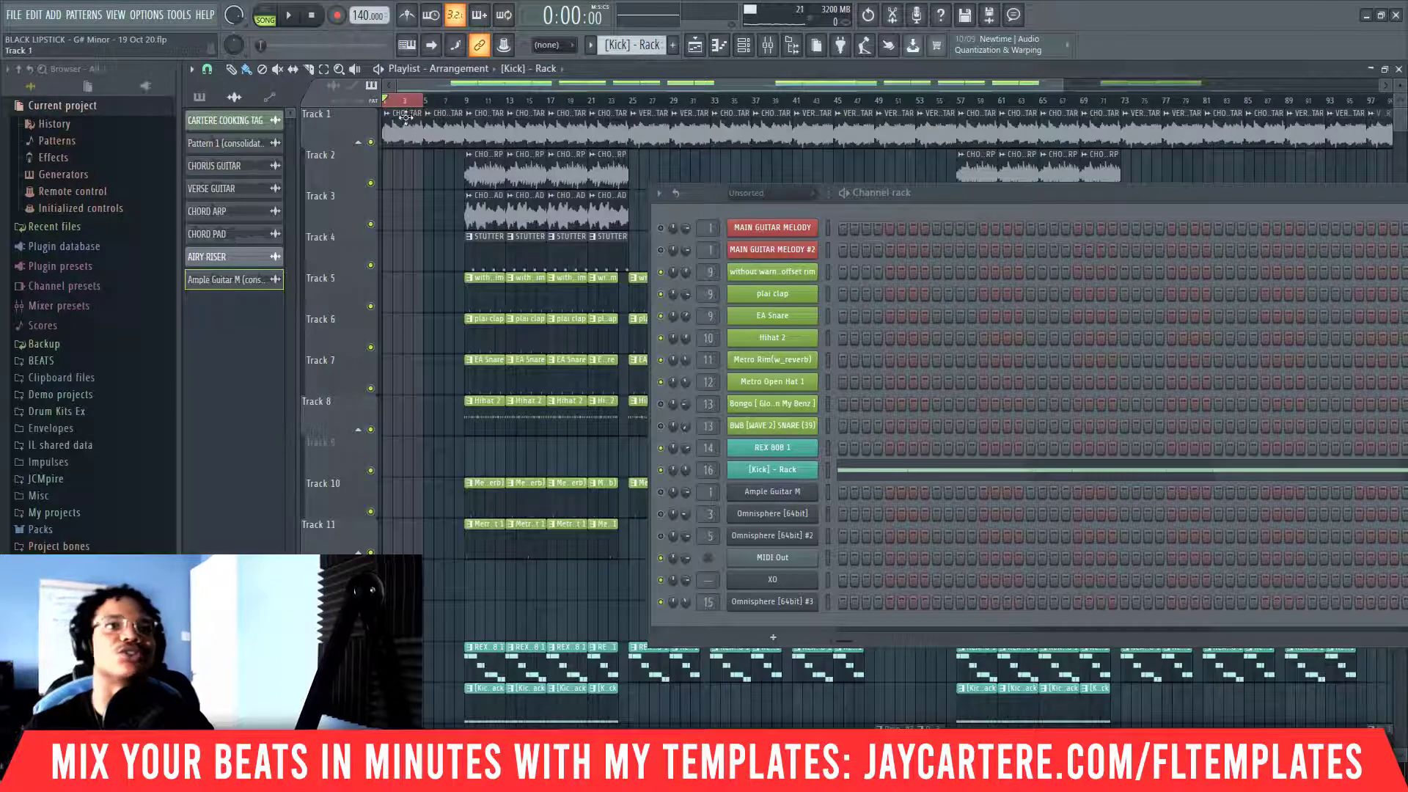
left_click_drag(1061, 86, 668, 88)
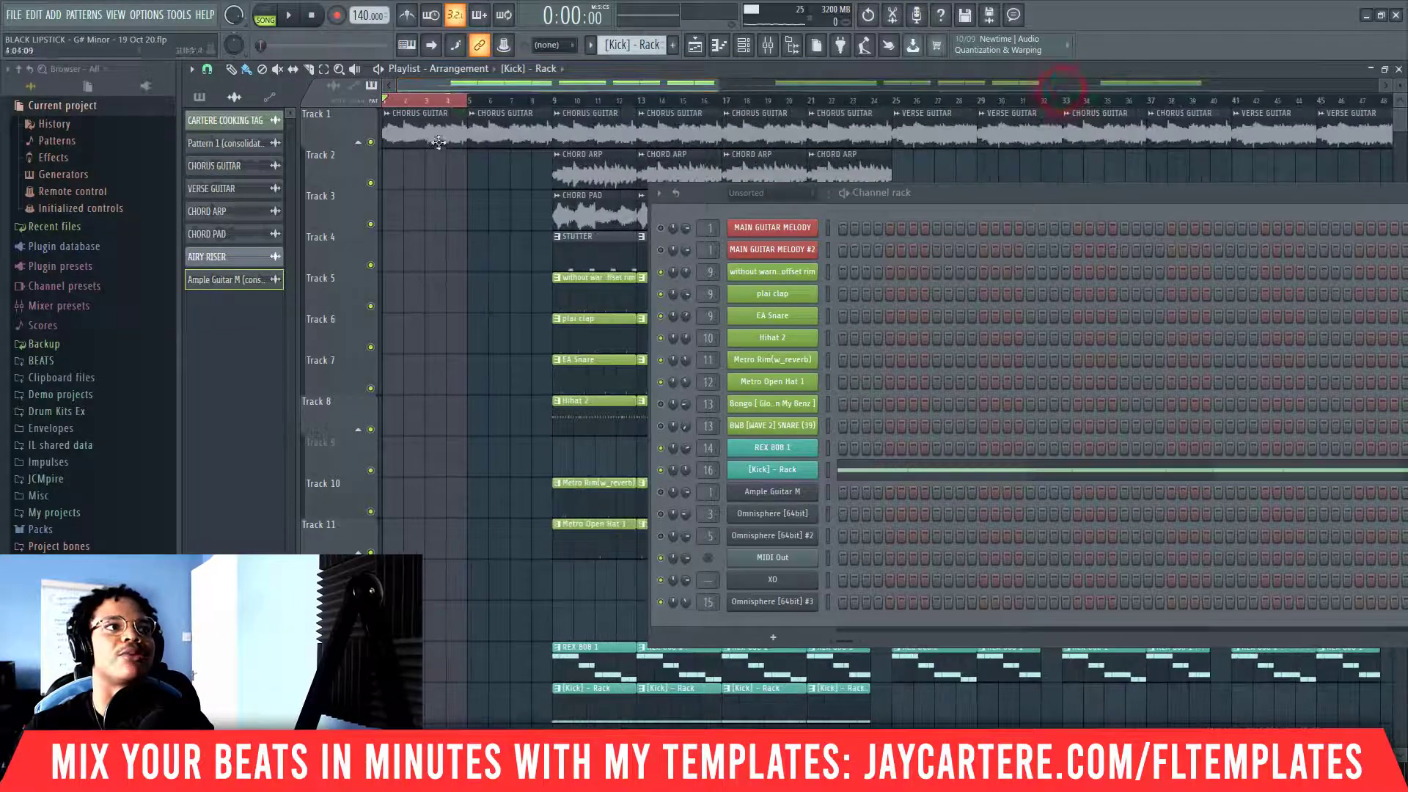
double_click(431, 132)
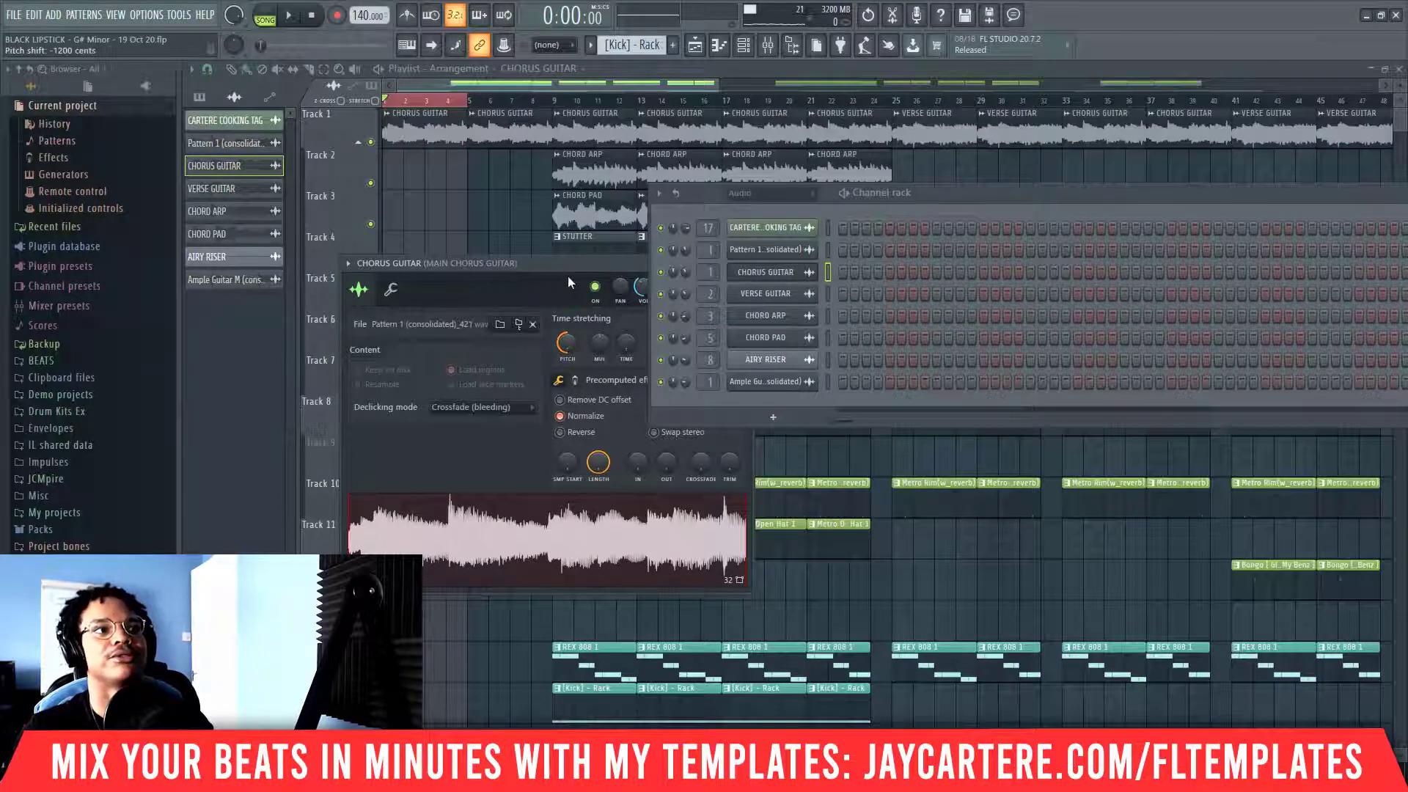
left_click_drag(568, 270, 399, 270)
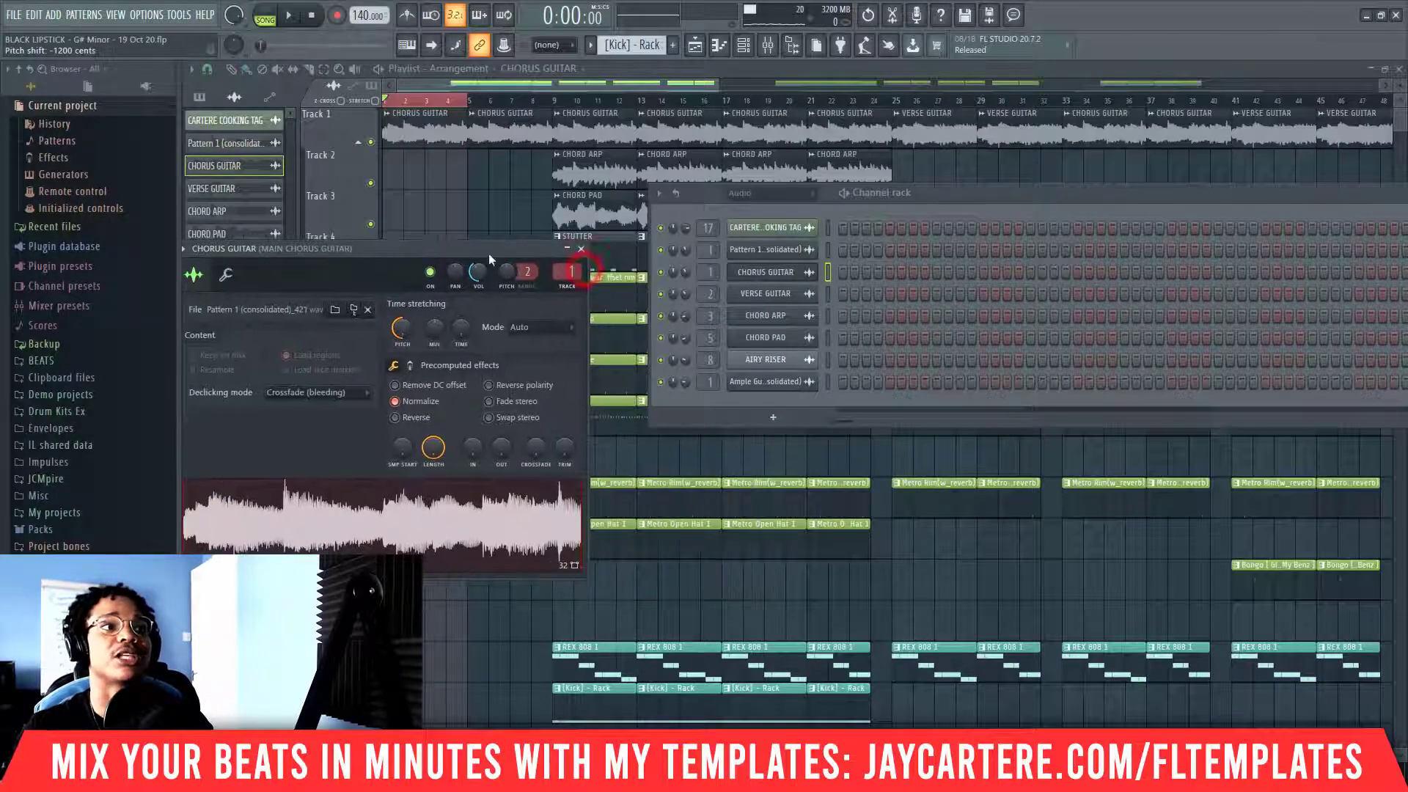
left_click(580, 264)
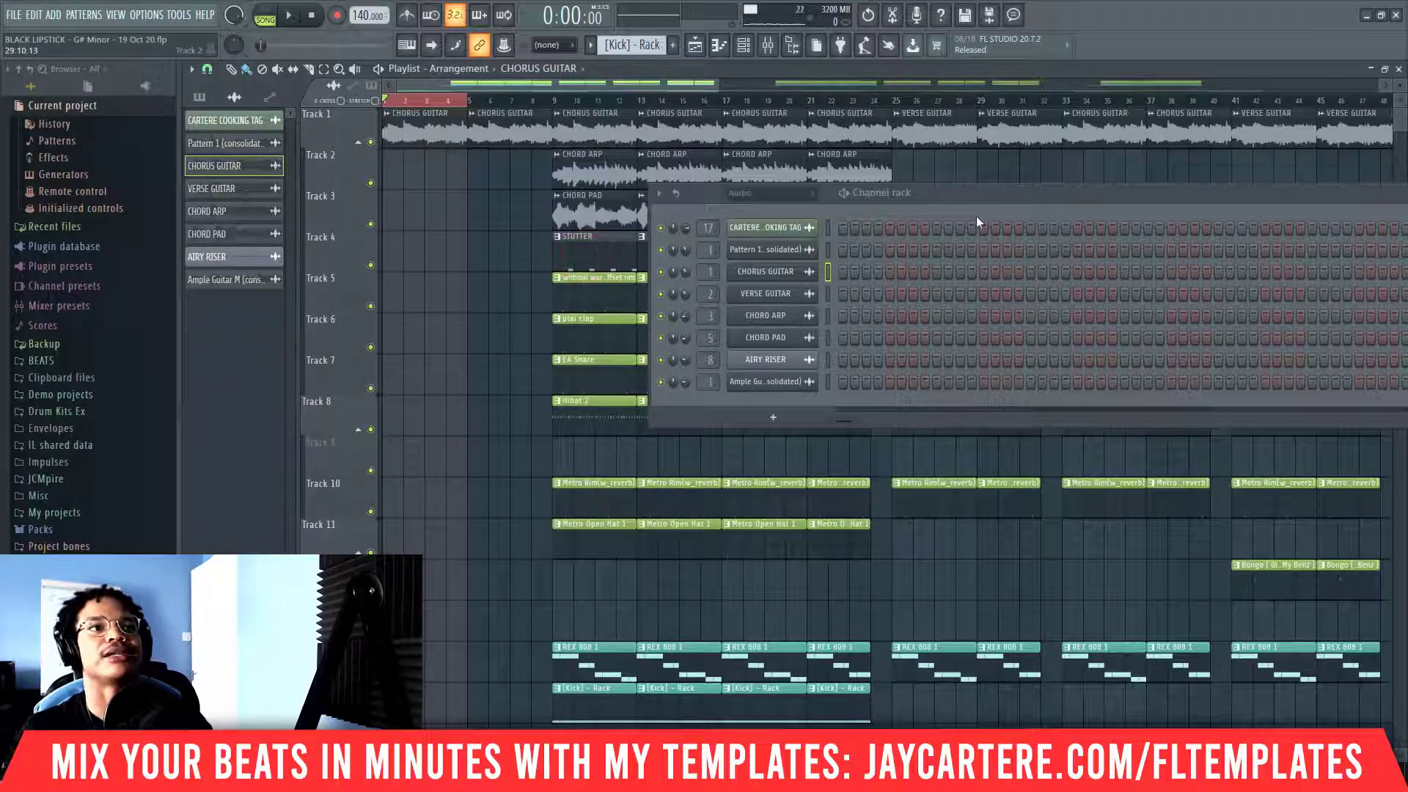
left_click_drag(989, 197, 741, 182)
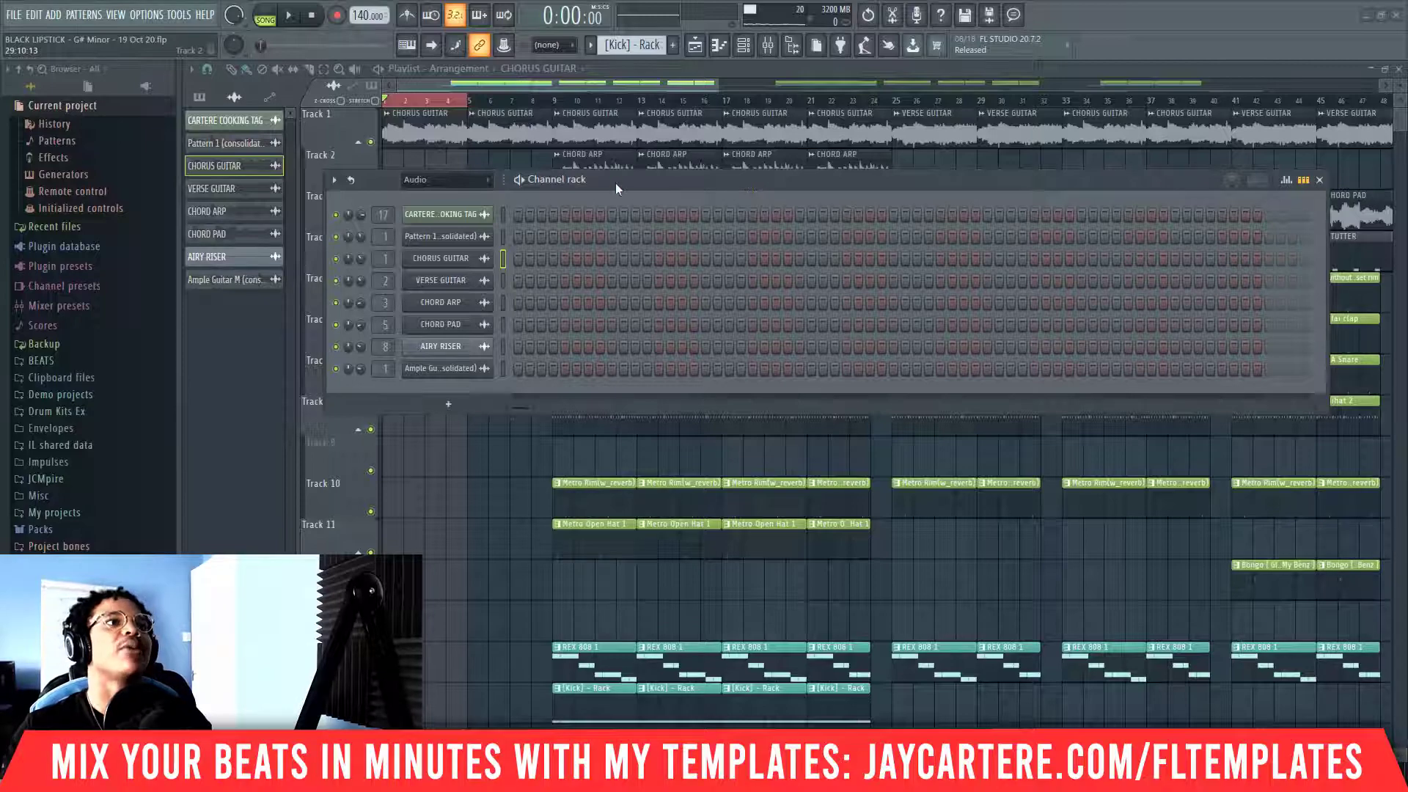
- Show the Unsorted channels of Pattern 1 in the channel rack and reposition the rack over the playlist
left_click_drag(614, 183, 672, 183)
scroll(622, 47, "up", 2)
scroll(622, 45, "down", 1)
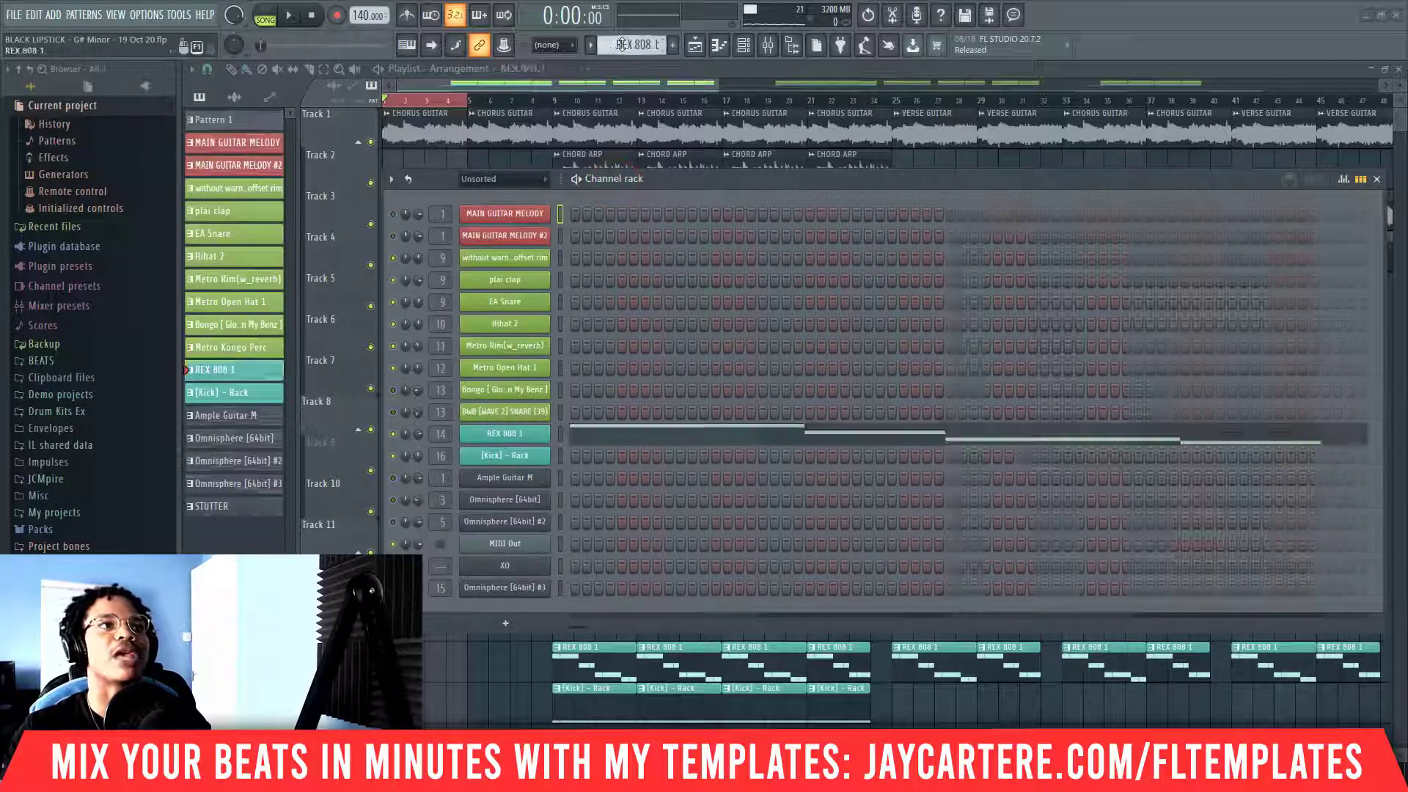
scroll(622, 45, "up", 6)
scroll(622, 45, "up", 5)
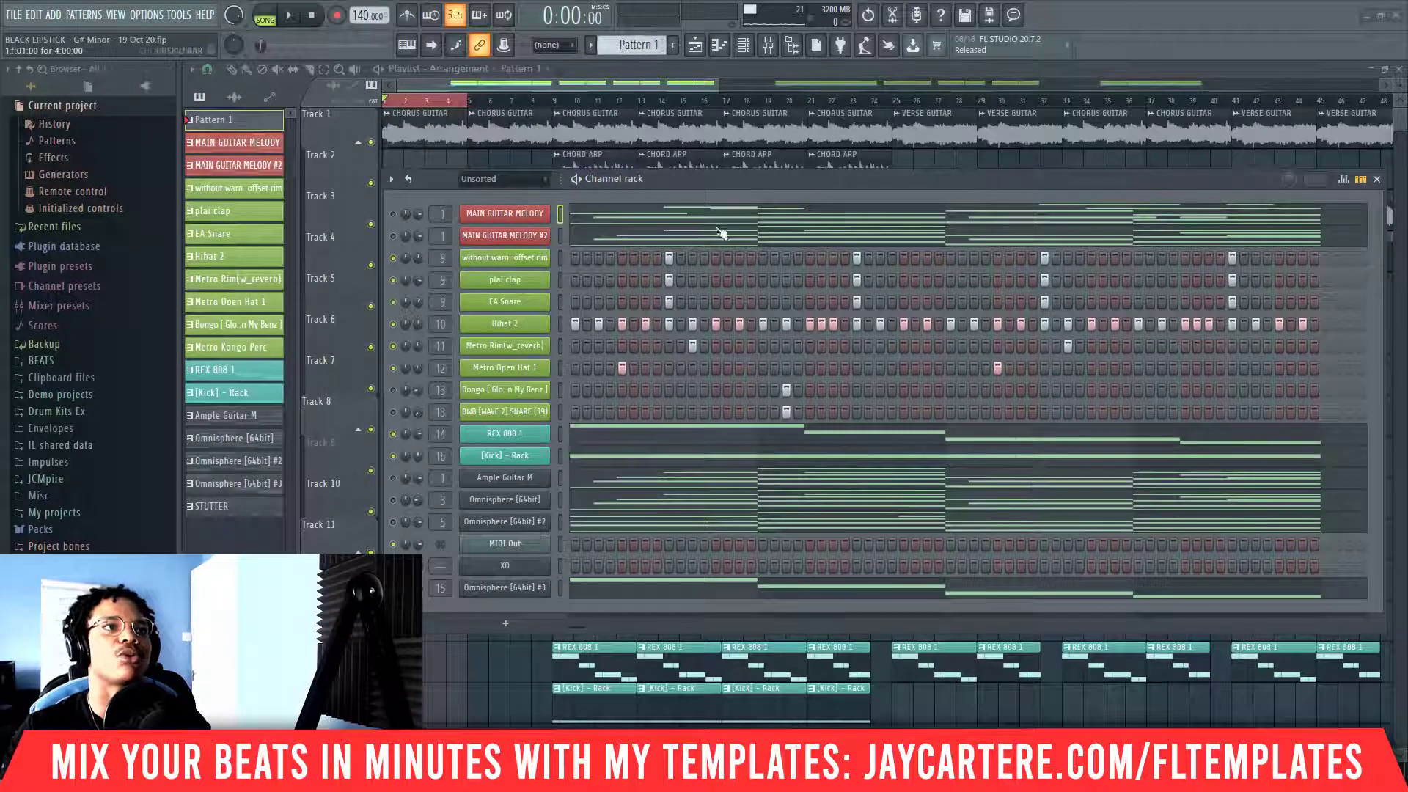
left_click_drag(749, 178, 845, 148)
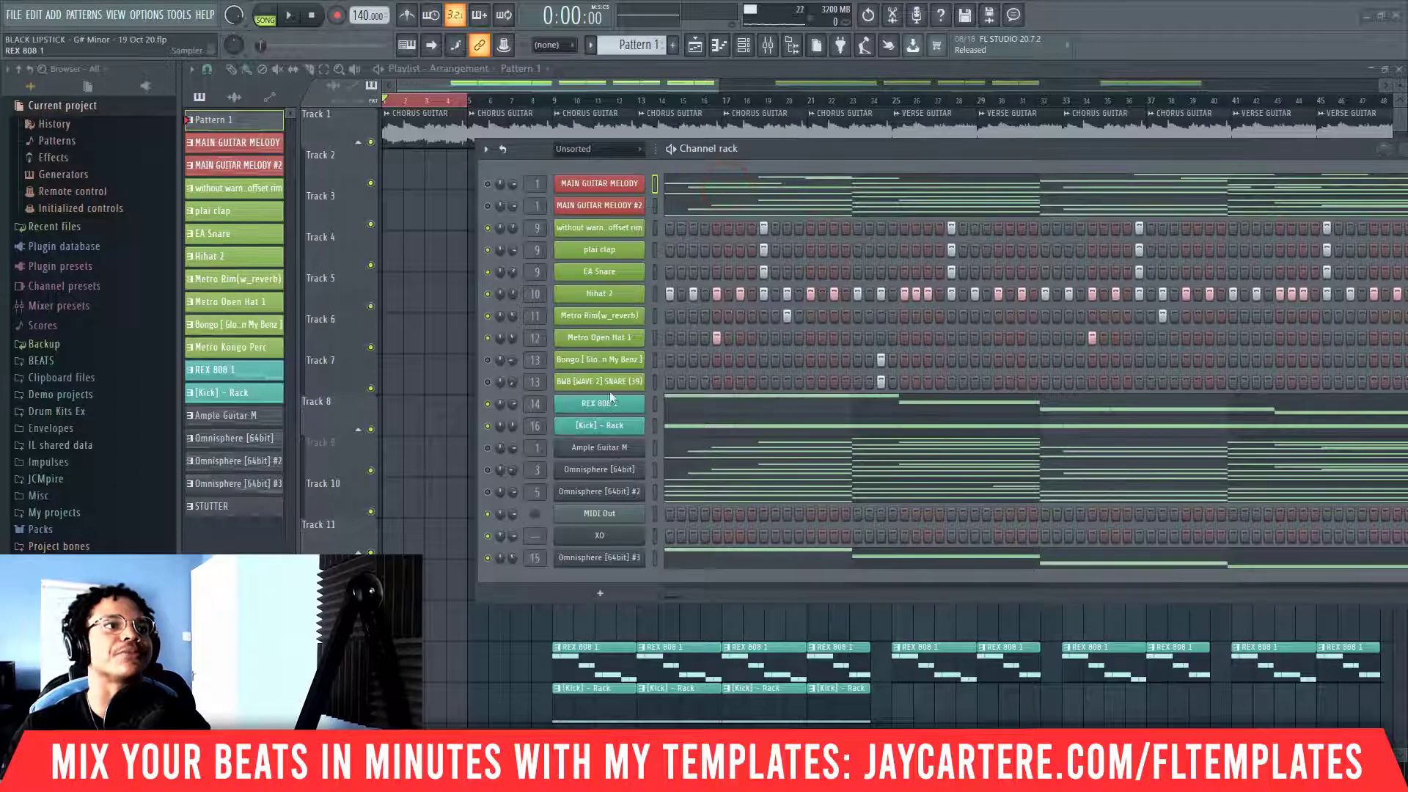
- Inspect the MAIN GUITAR MELODY channel's notes in the piano roll and close it
right_click(612, 184)
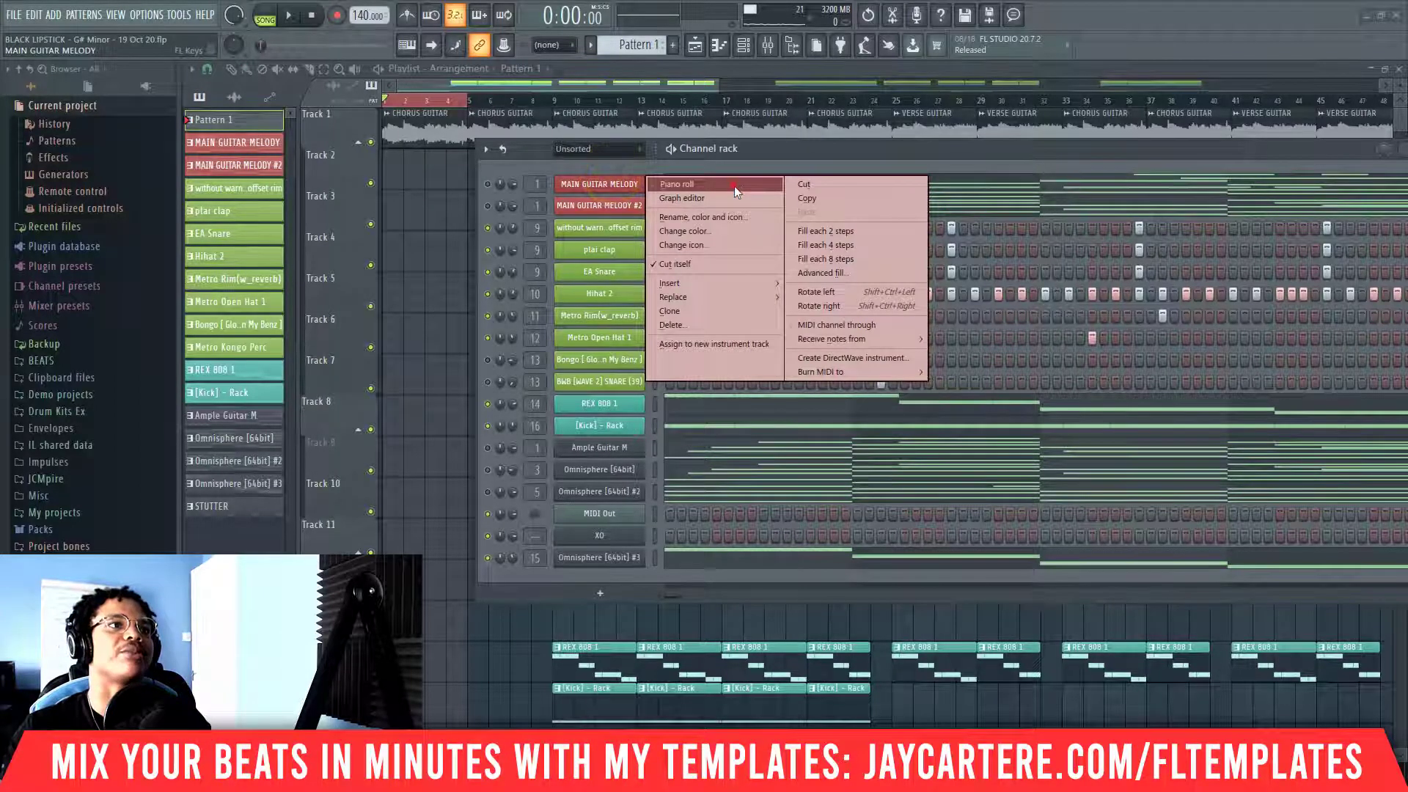
left_click(729, 184)
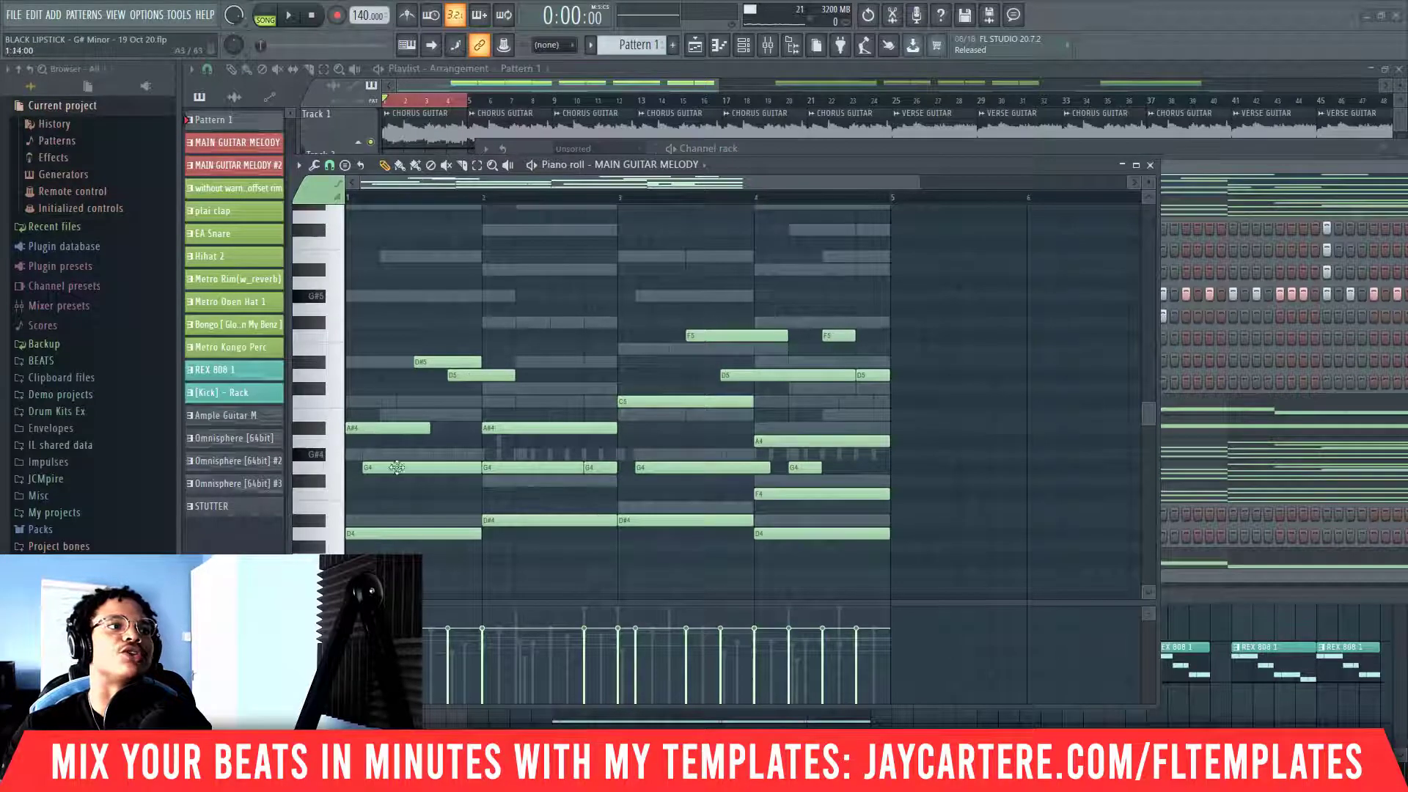
left_click(1149, 165)
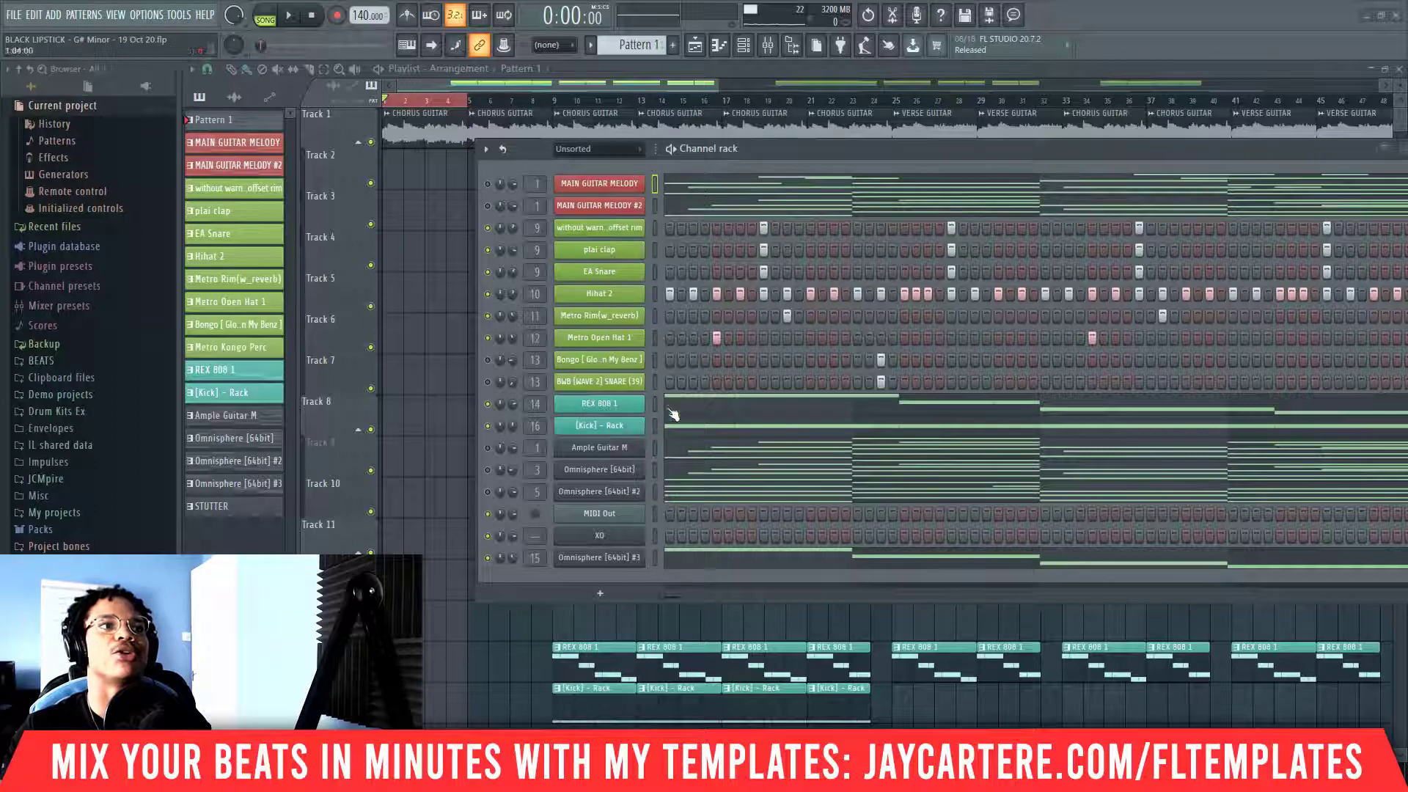
- Inspect the REX 808 1 channel's notes in the piano roll, close it, and reposition the channel rack
left_click_drag(777, 147, 723, 140)
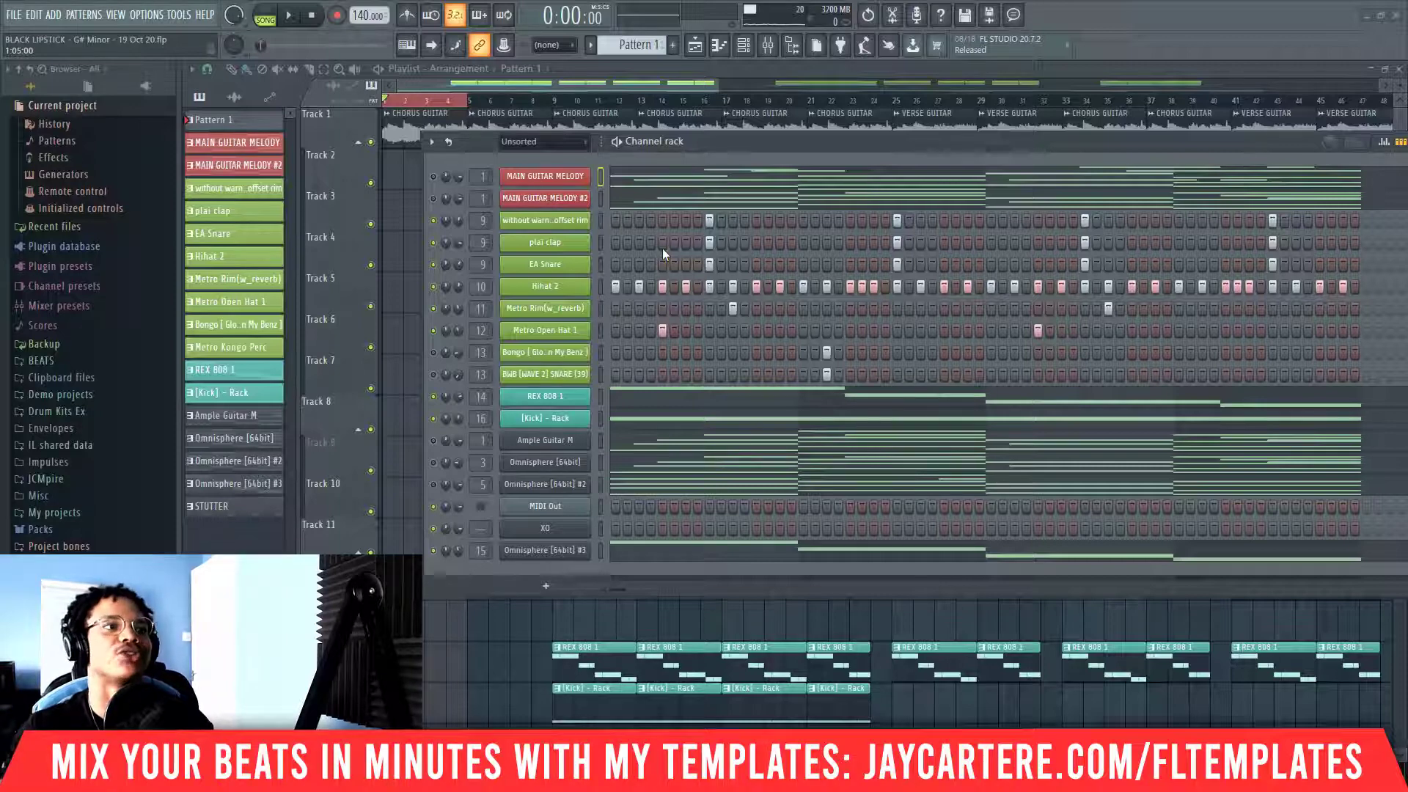
right_click(577, 396)
left_click(610, 395)
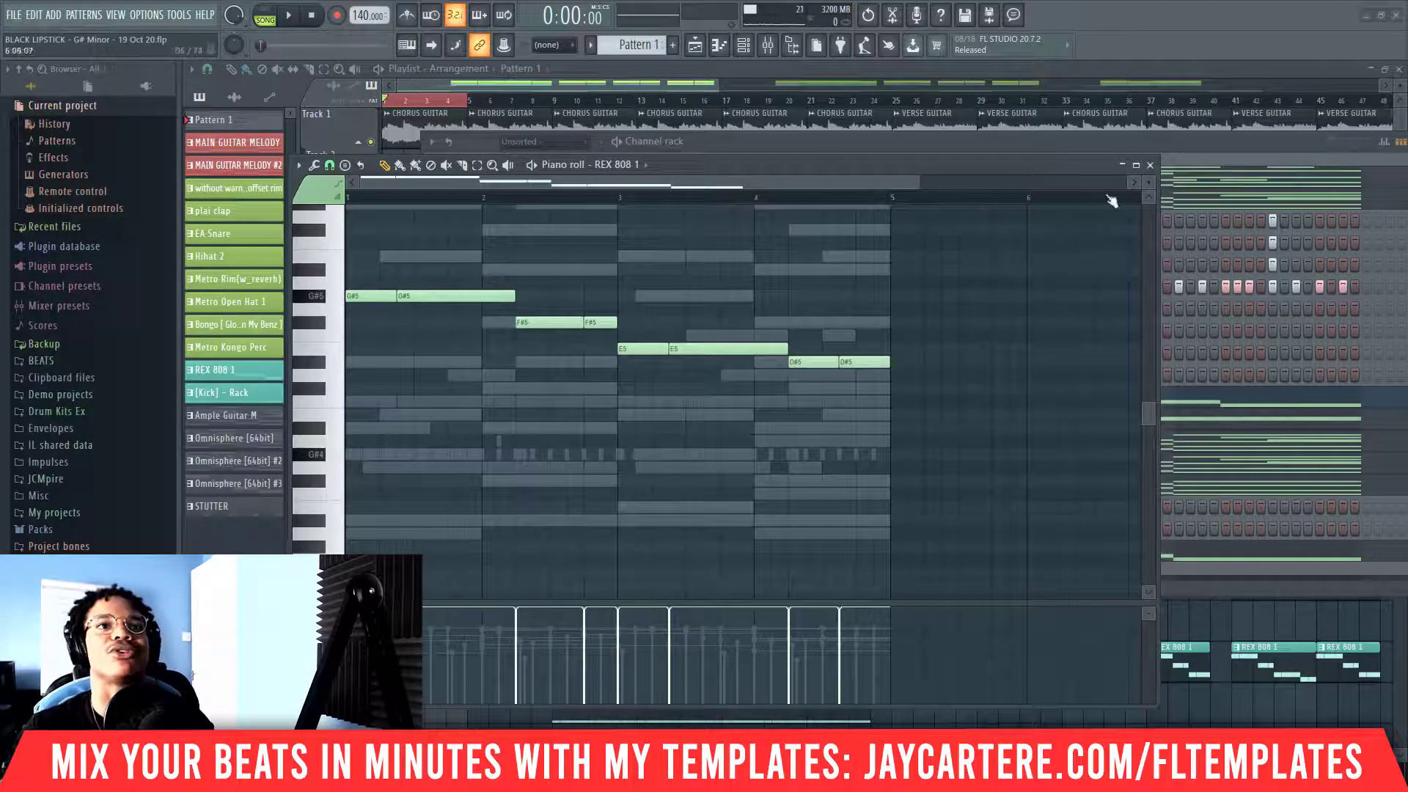
left_click(1150, 164)
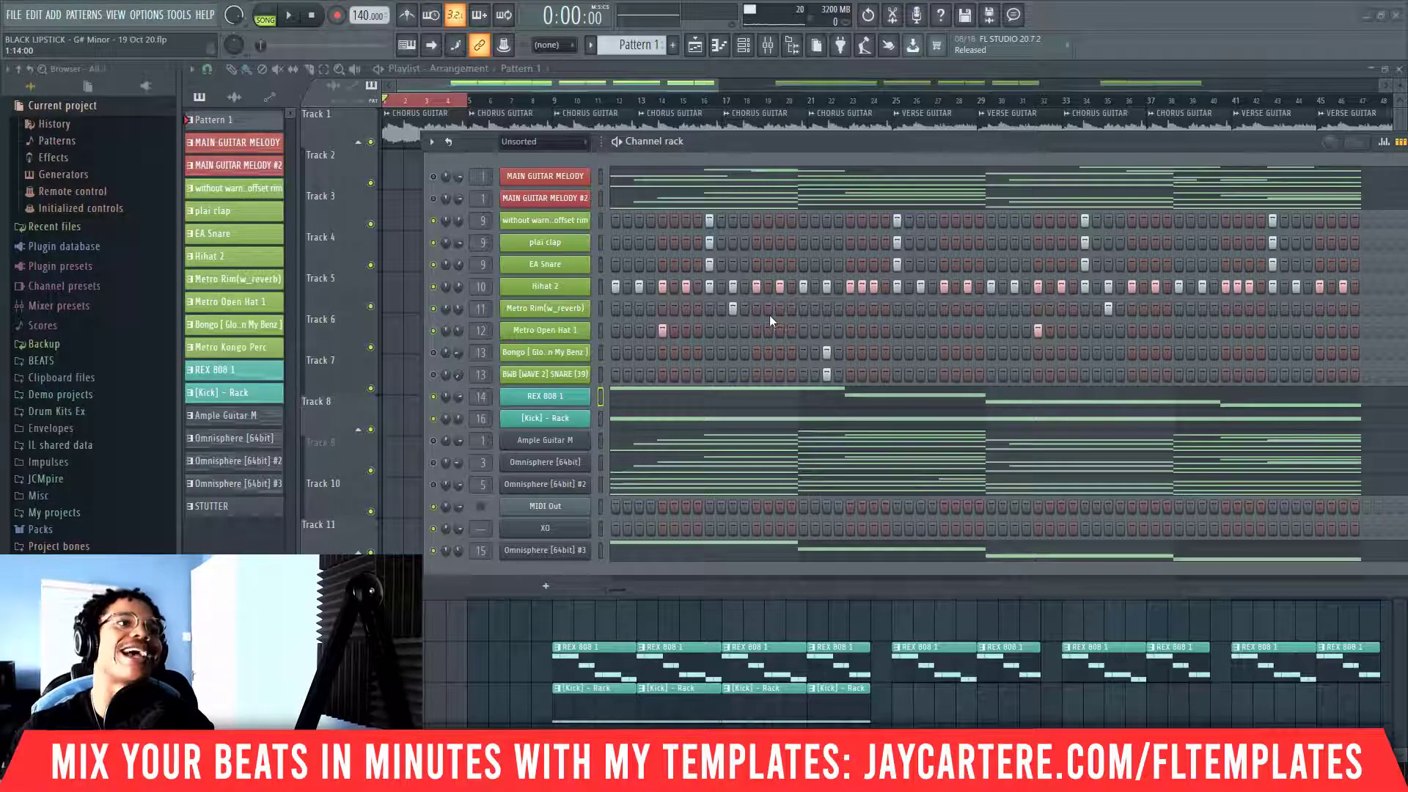
left_click_drag(735, 143, 658, 135)
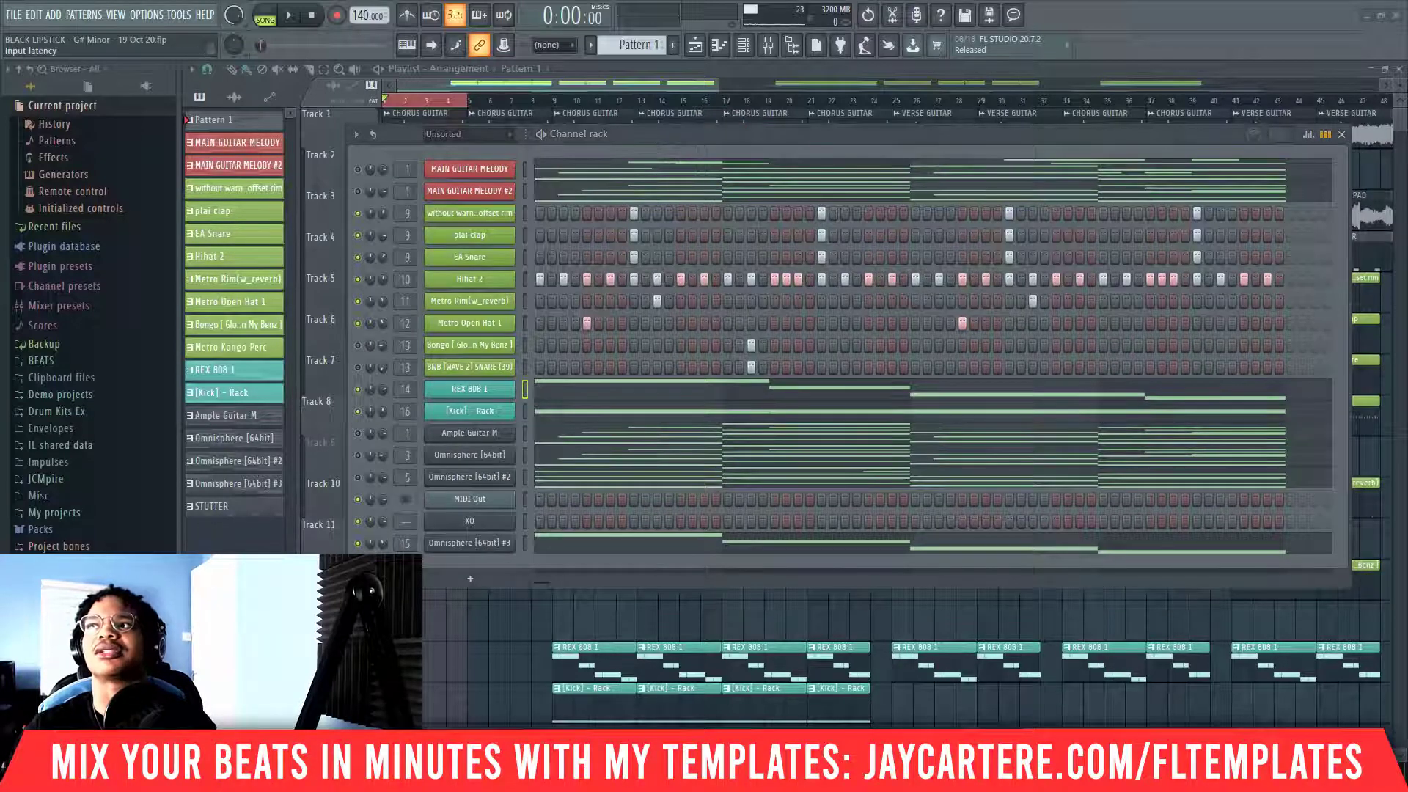
- Open the mixer full screen and view the effect chains of the chorus pad, counter melody, and CHORD ARP tracks
left_click_drag(1407, 66, 750, 31)
left_click(1338, 29)
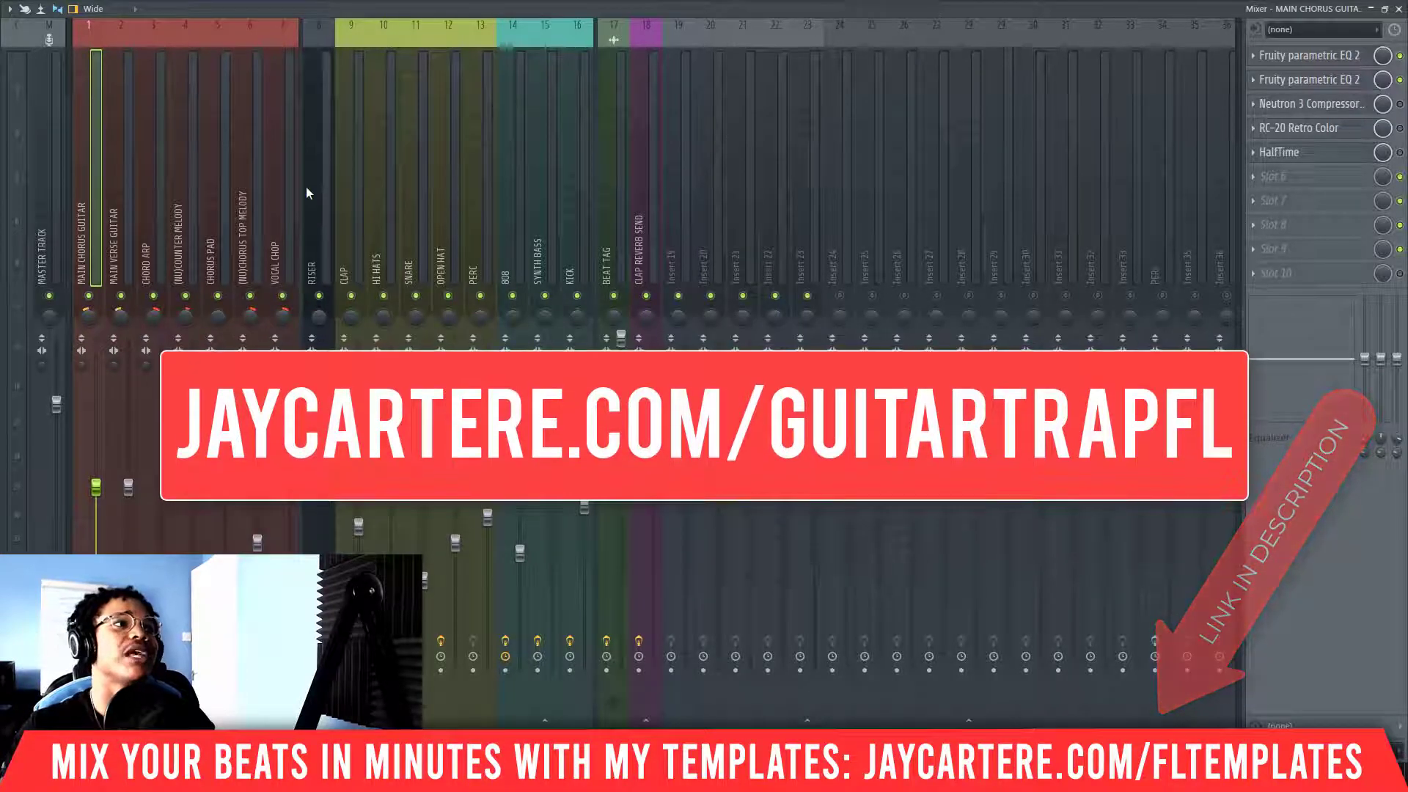
left_click(217, 173)
left_click(191, 173)
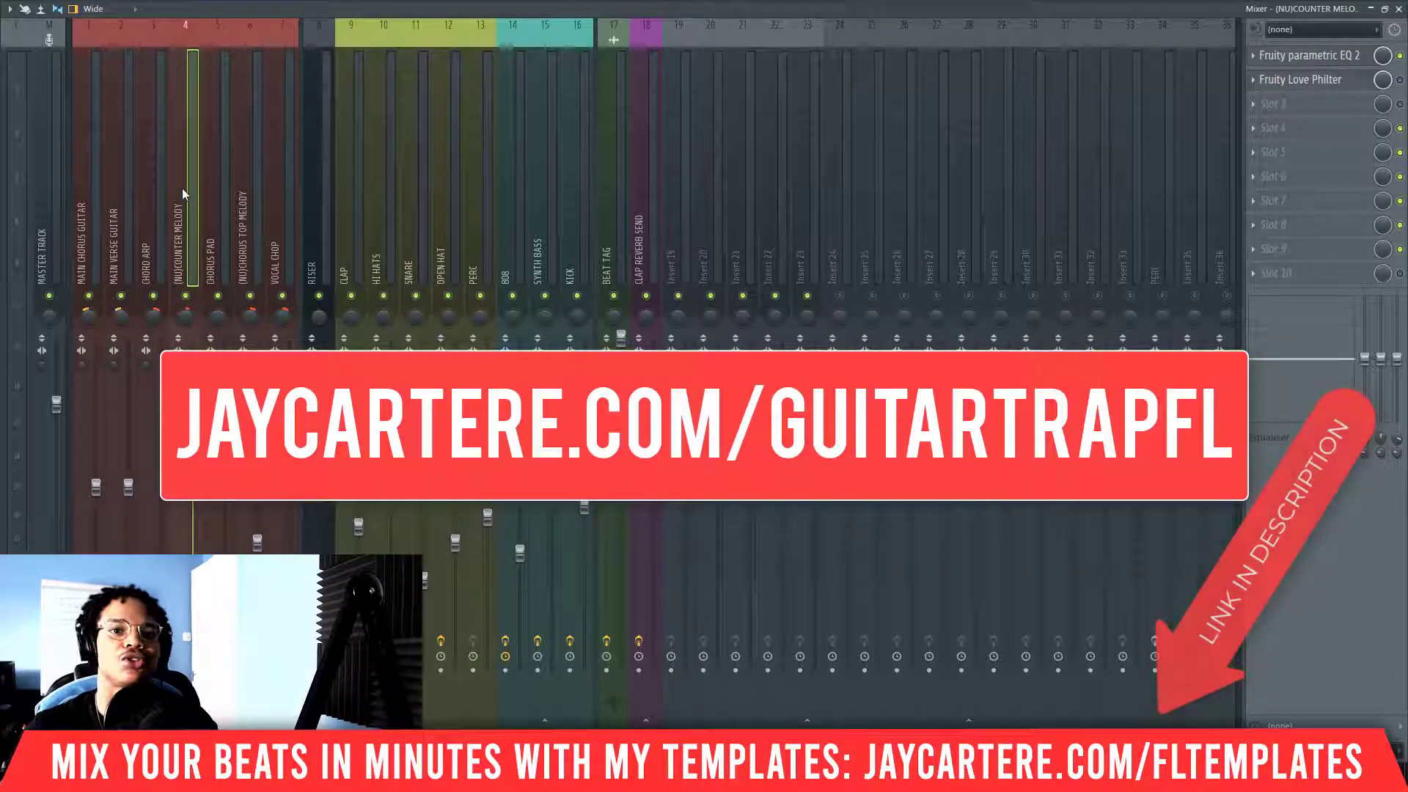
left_click(154, 196)
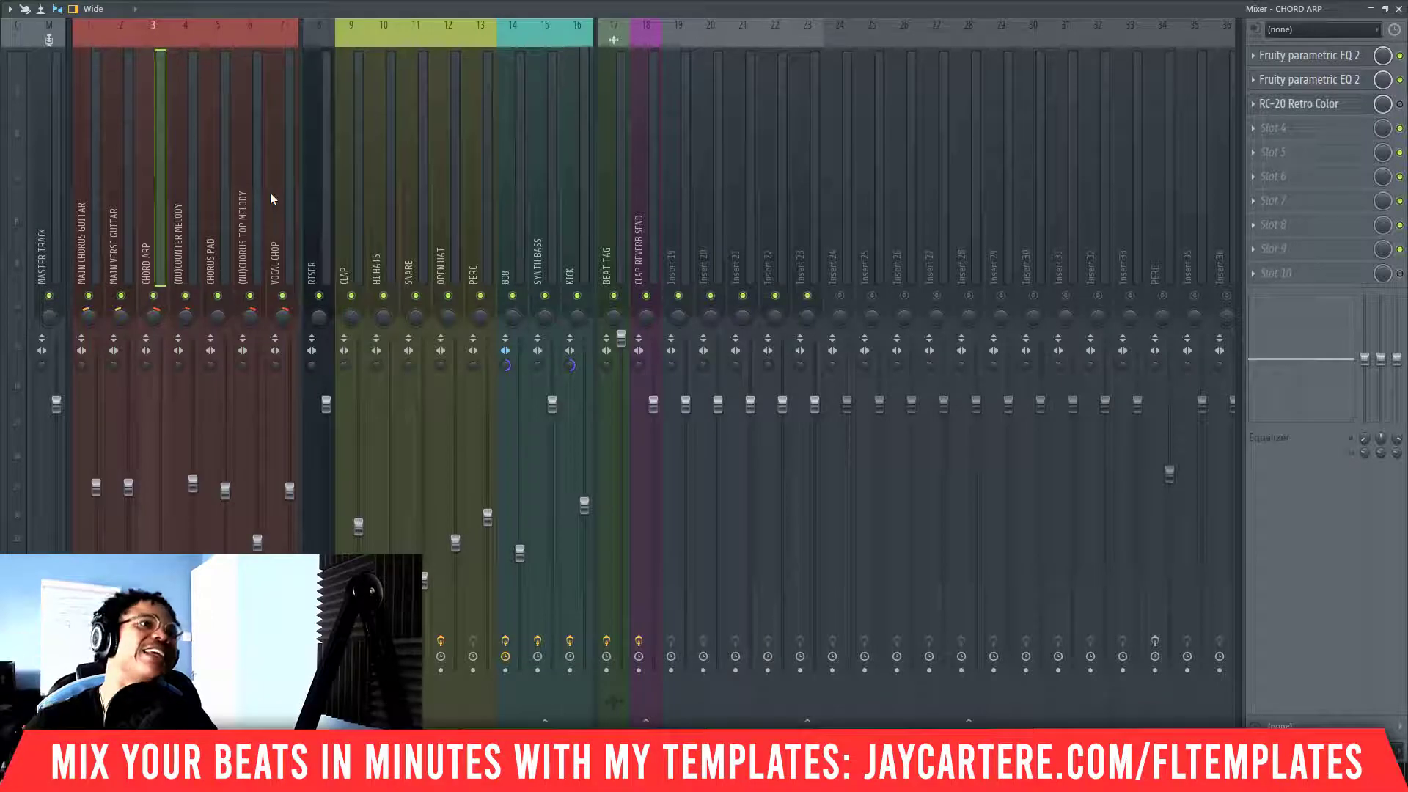
- Compare the effect chains on the KICK and 808 mixer tracks, ending on the 808
left_click(569, 194)
left_click(513, 179)
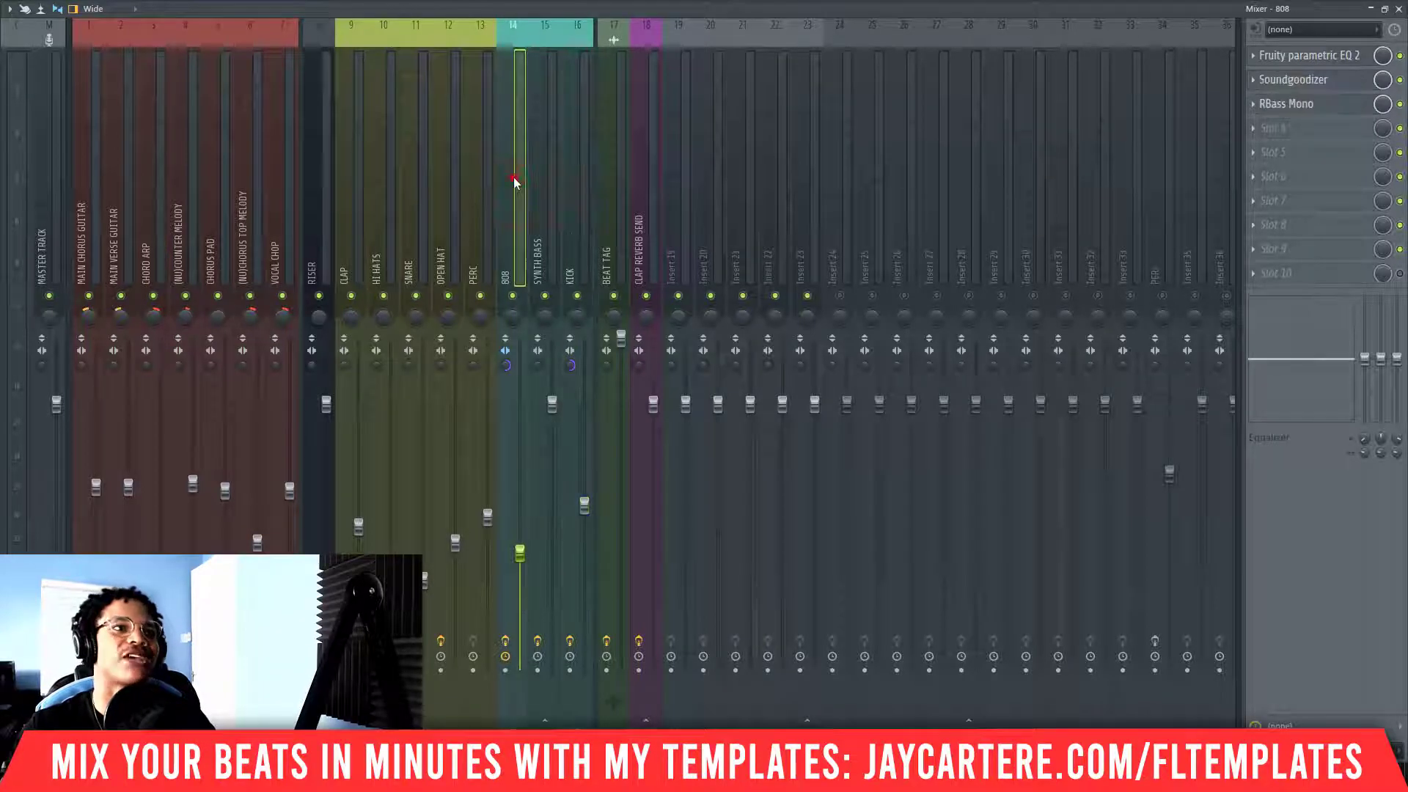
left_click(566, 191)
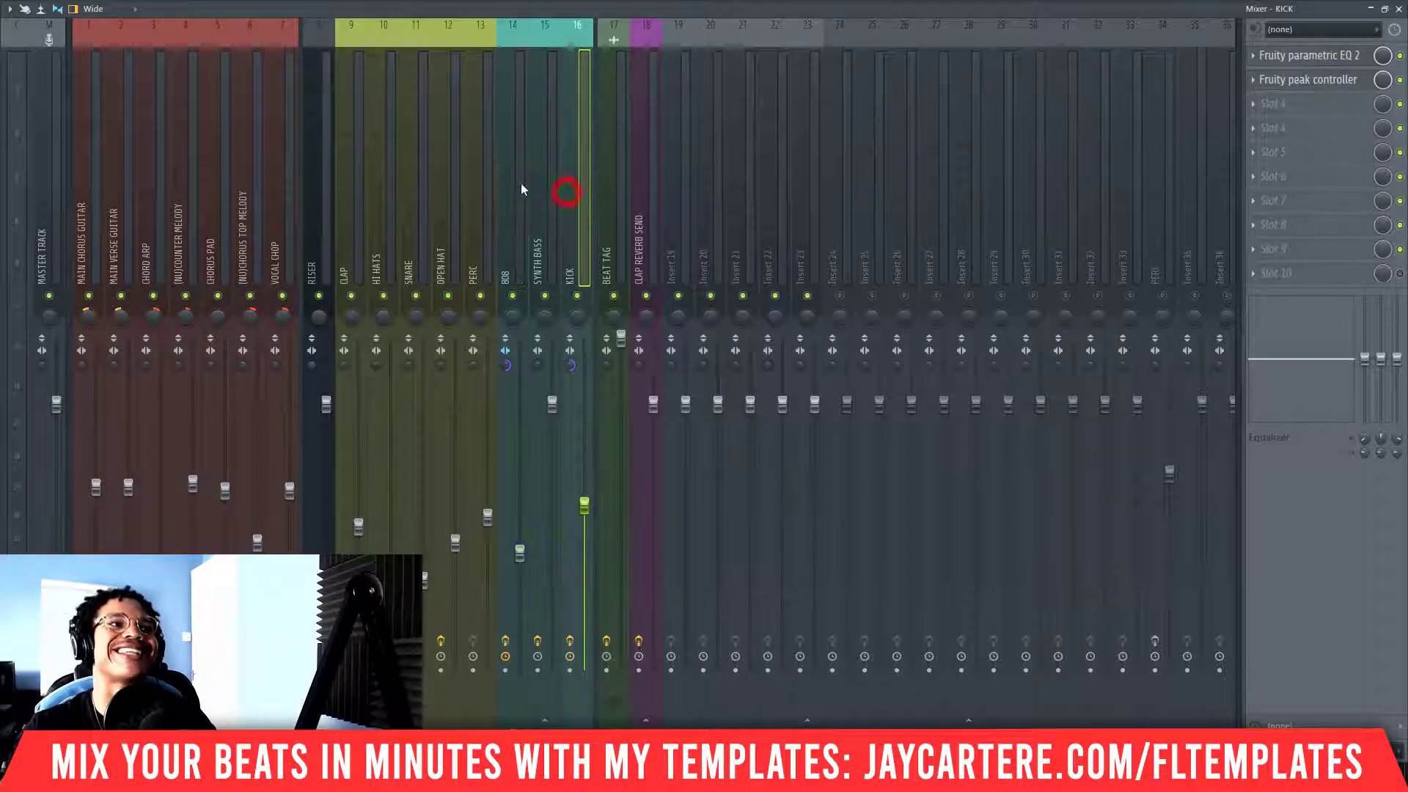
left_click(501, 179)
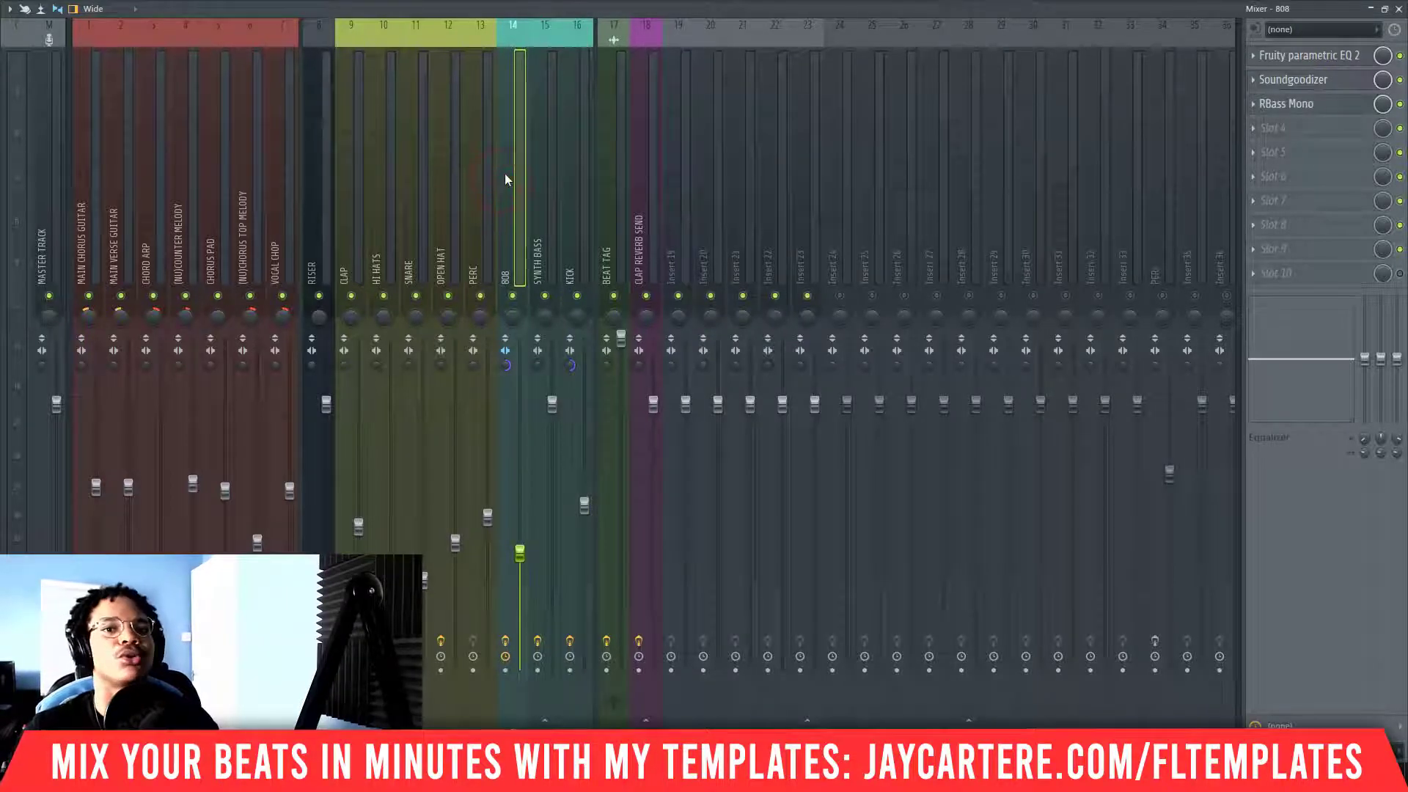